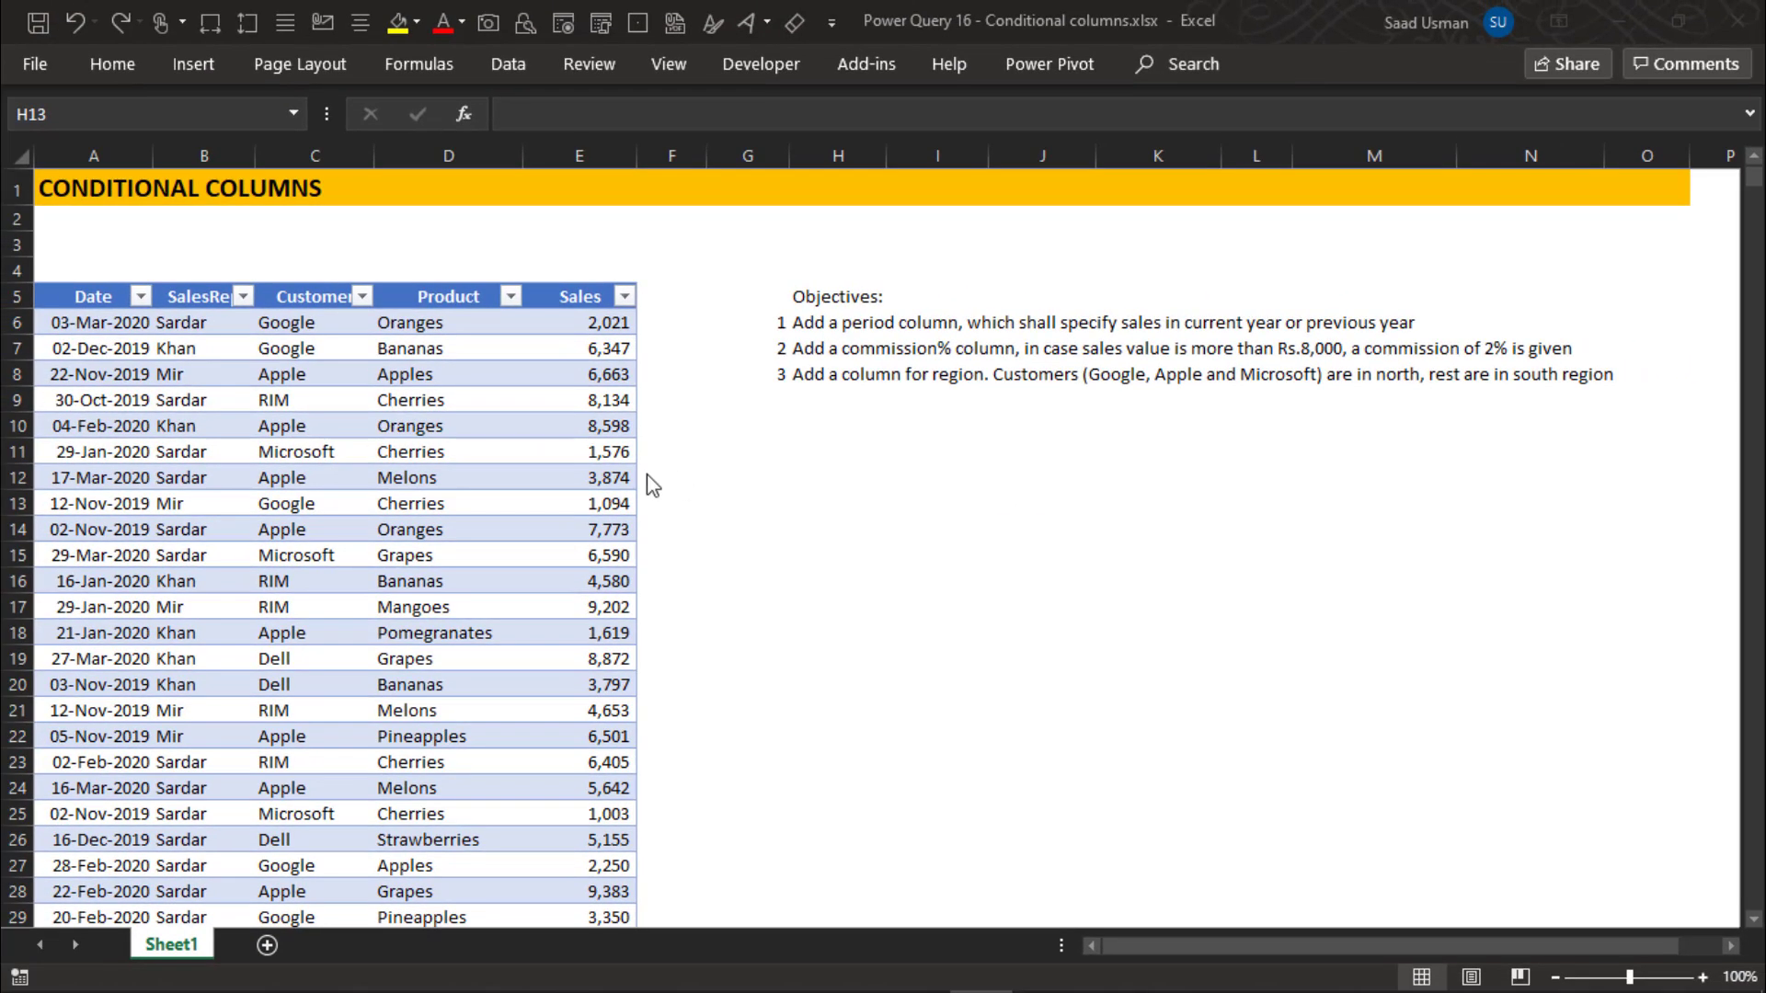
- Load the sales table from the worksheet into the Power Query Editor
left_click(412, 452)
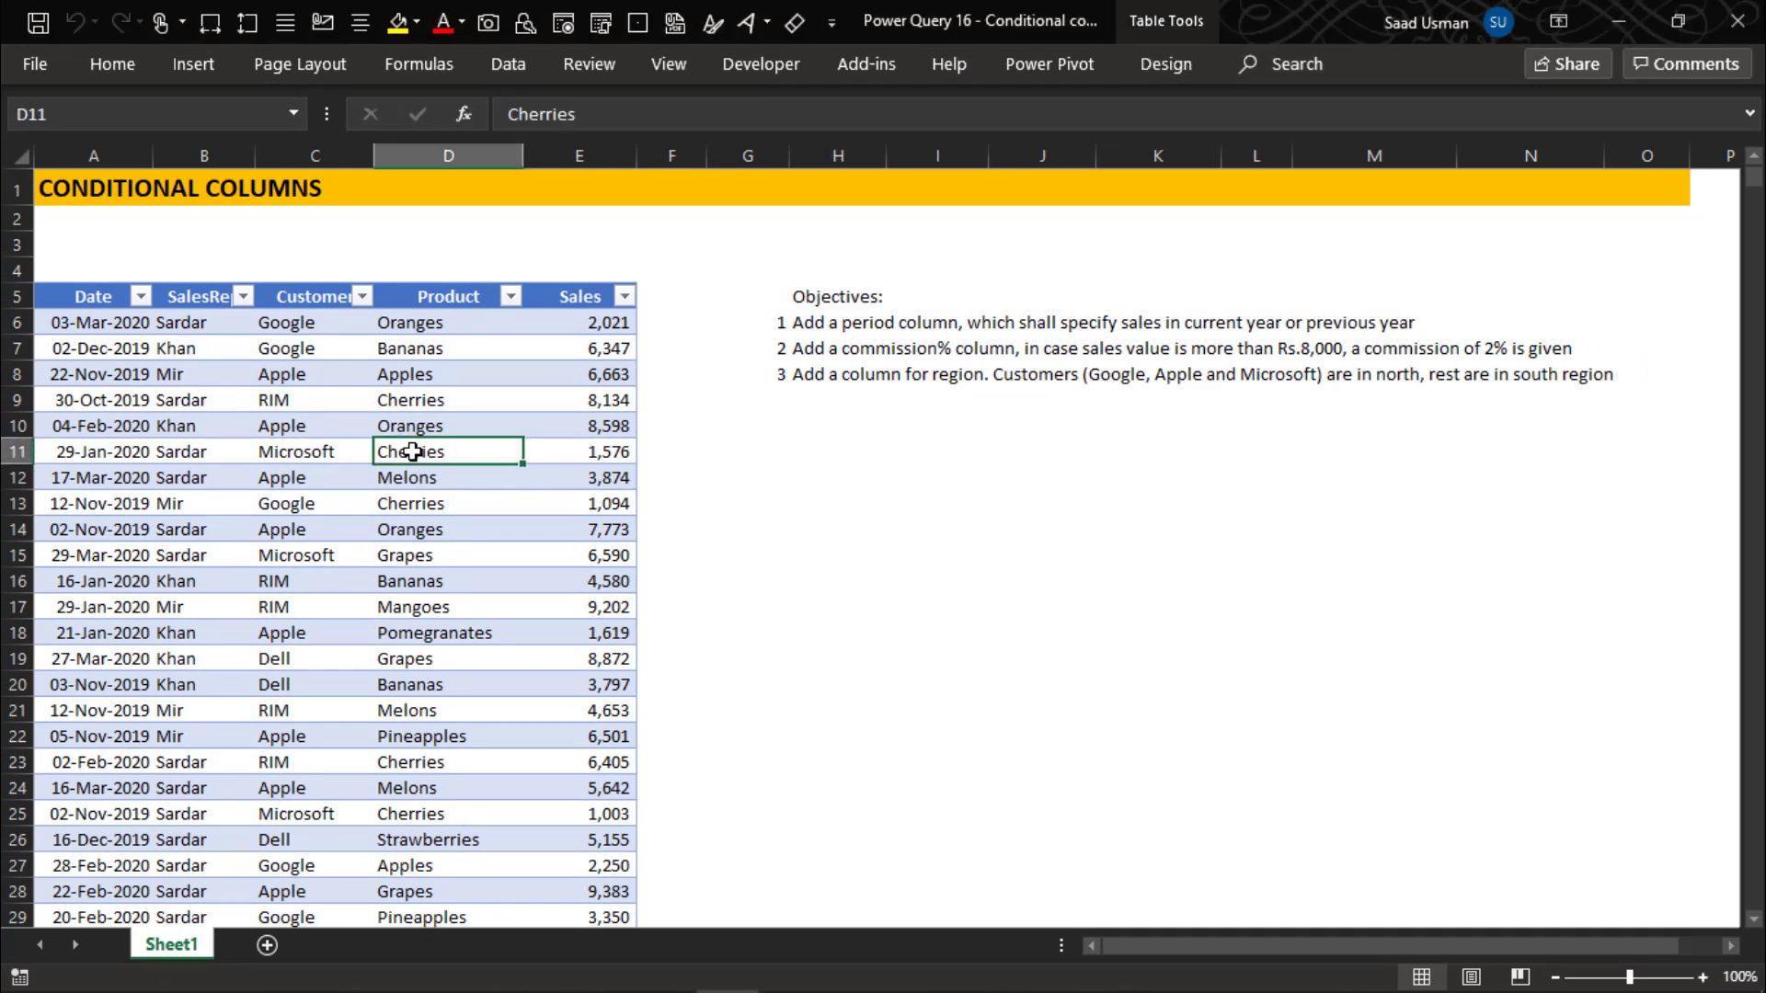
left_click(503, 66)
left_click(130, 164)
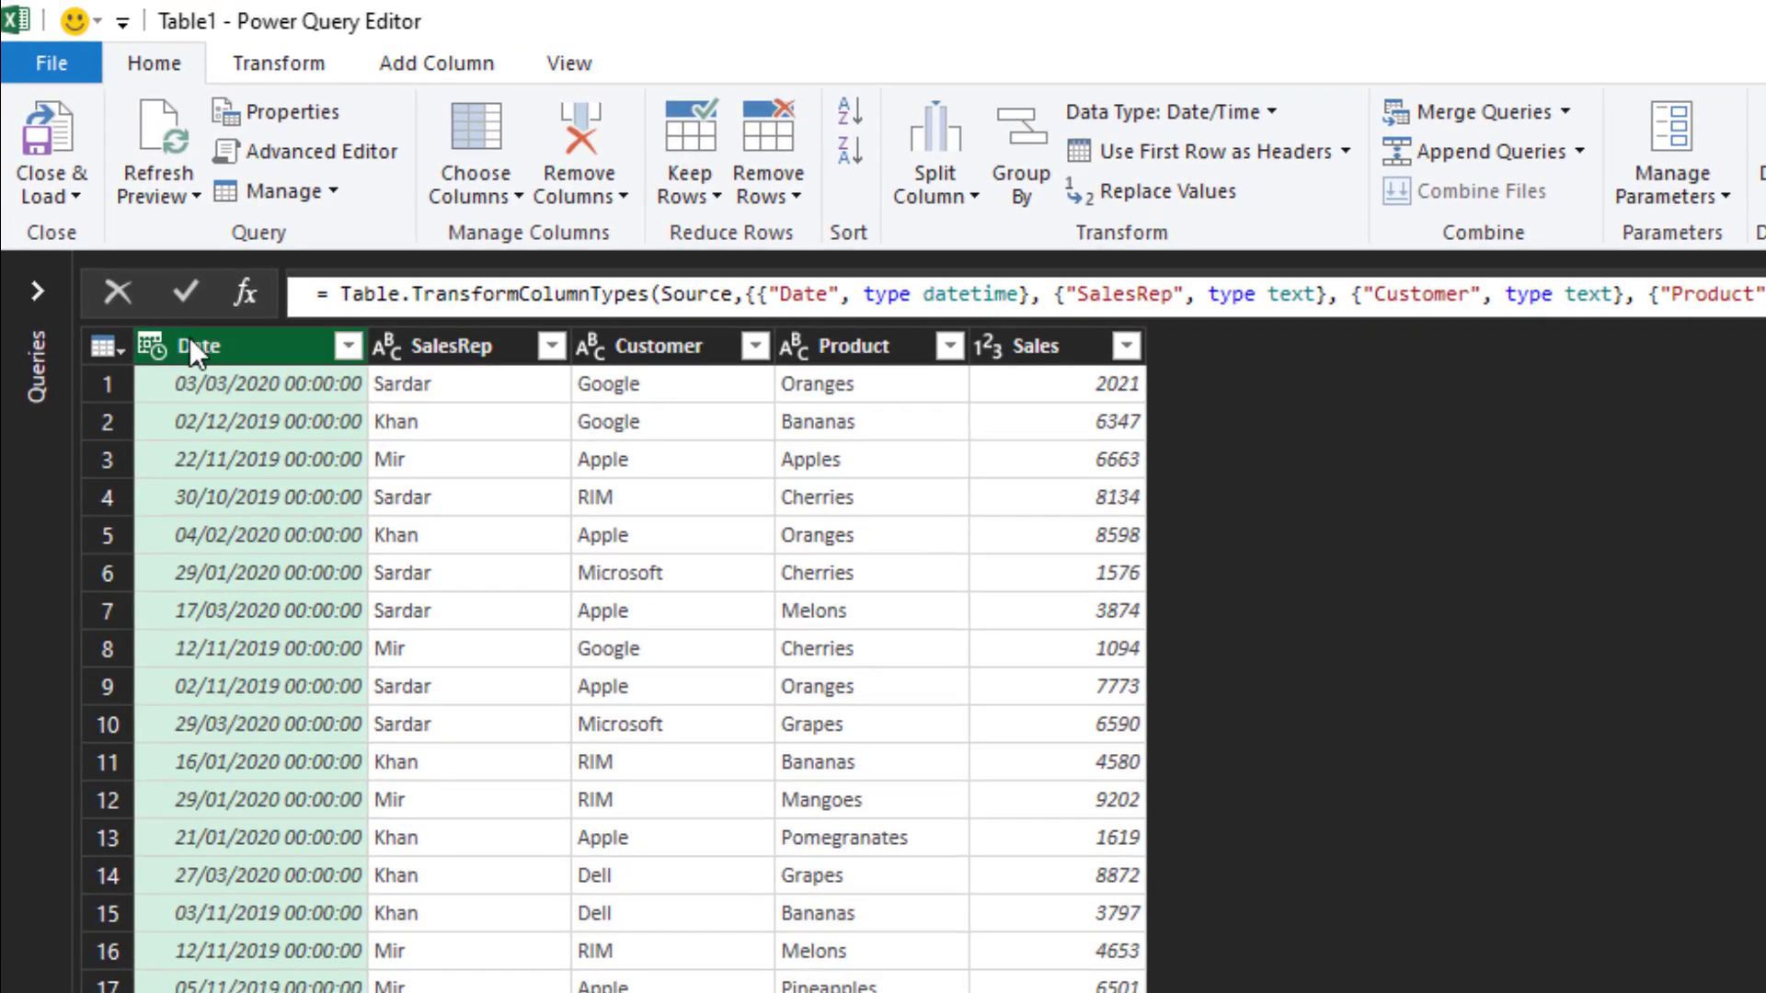
- Change the Date column's data type to Date, replacing the current type conversion
left_click(153, 346)
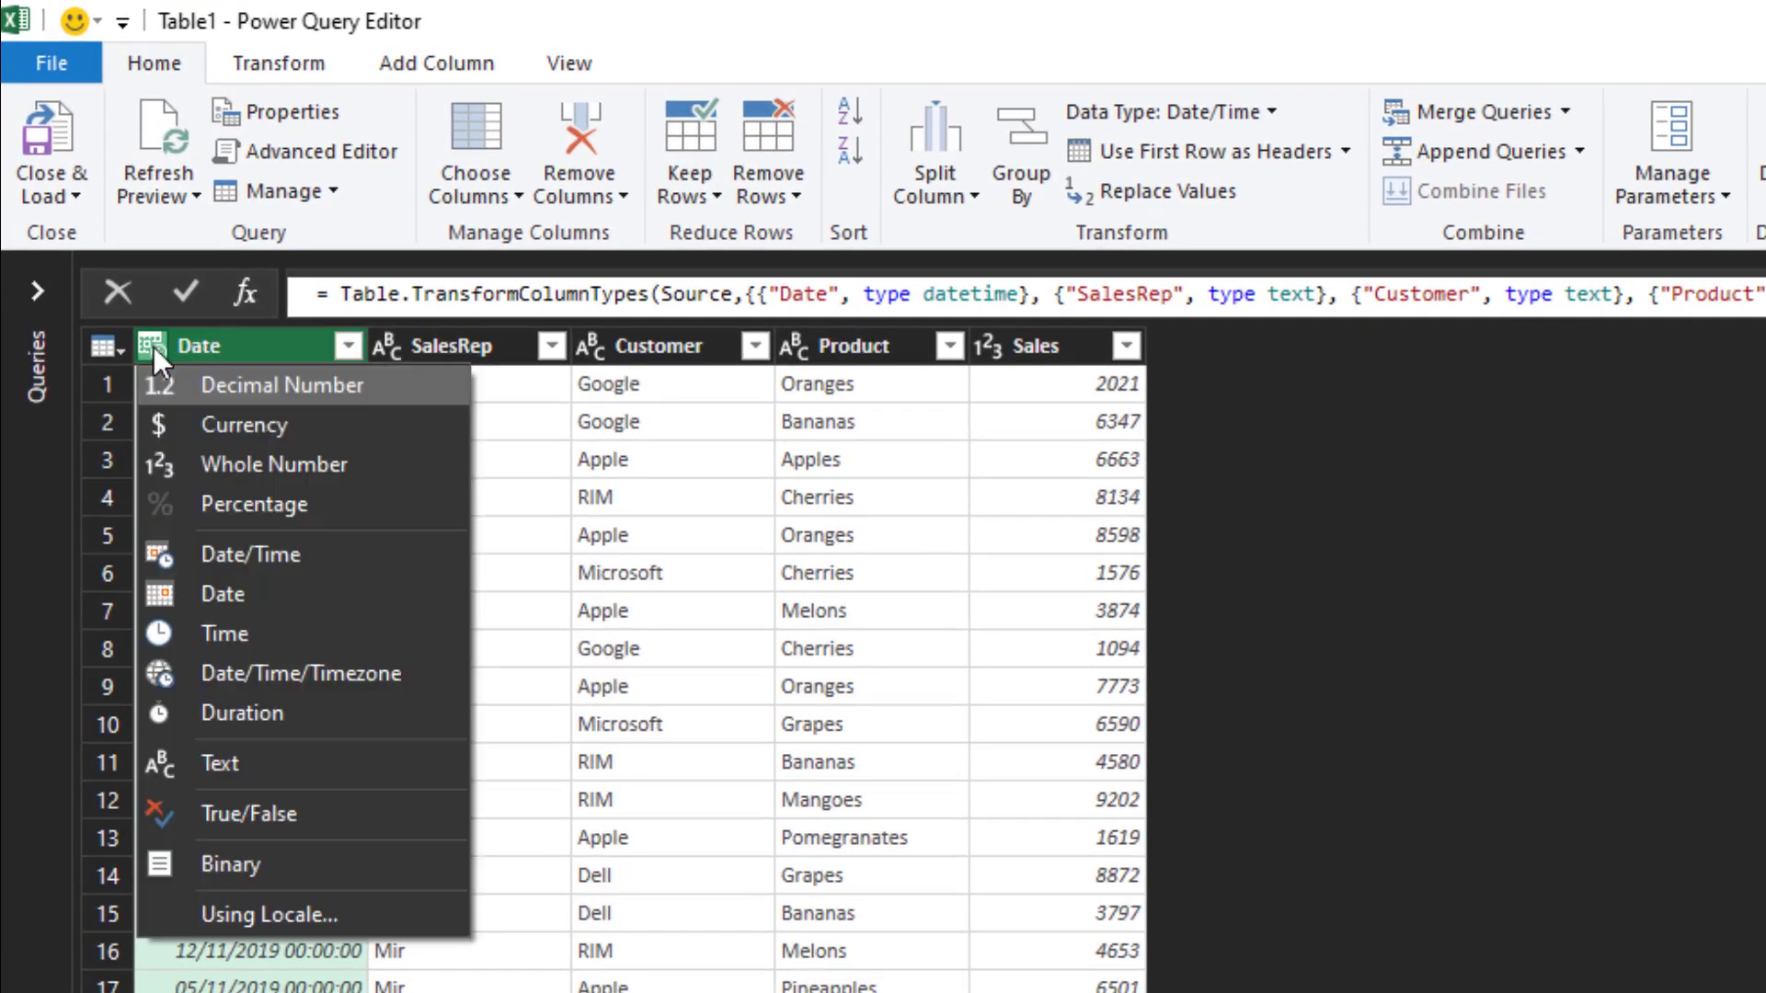
left_click(290, 597)
left_click(1238, 789)
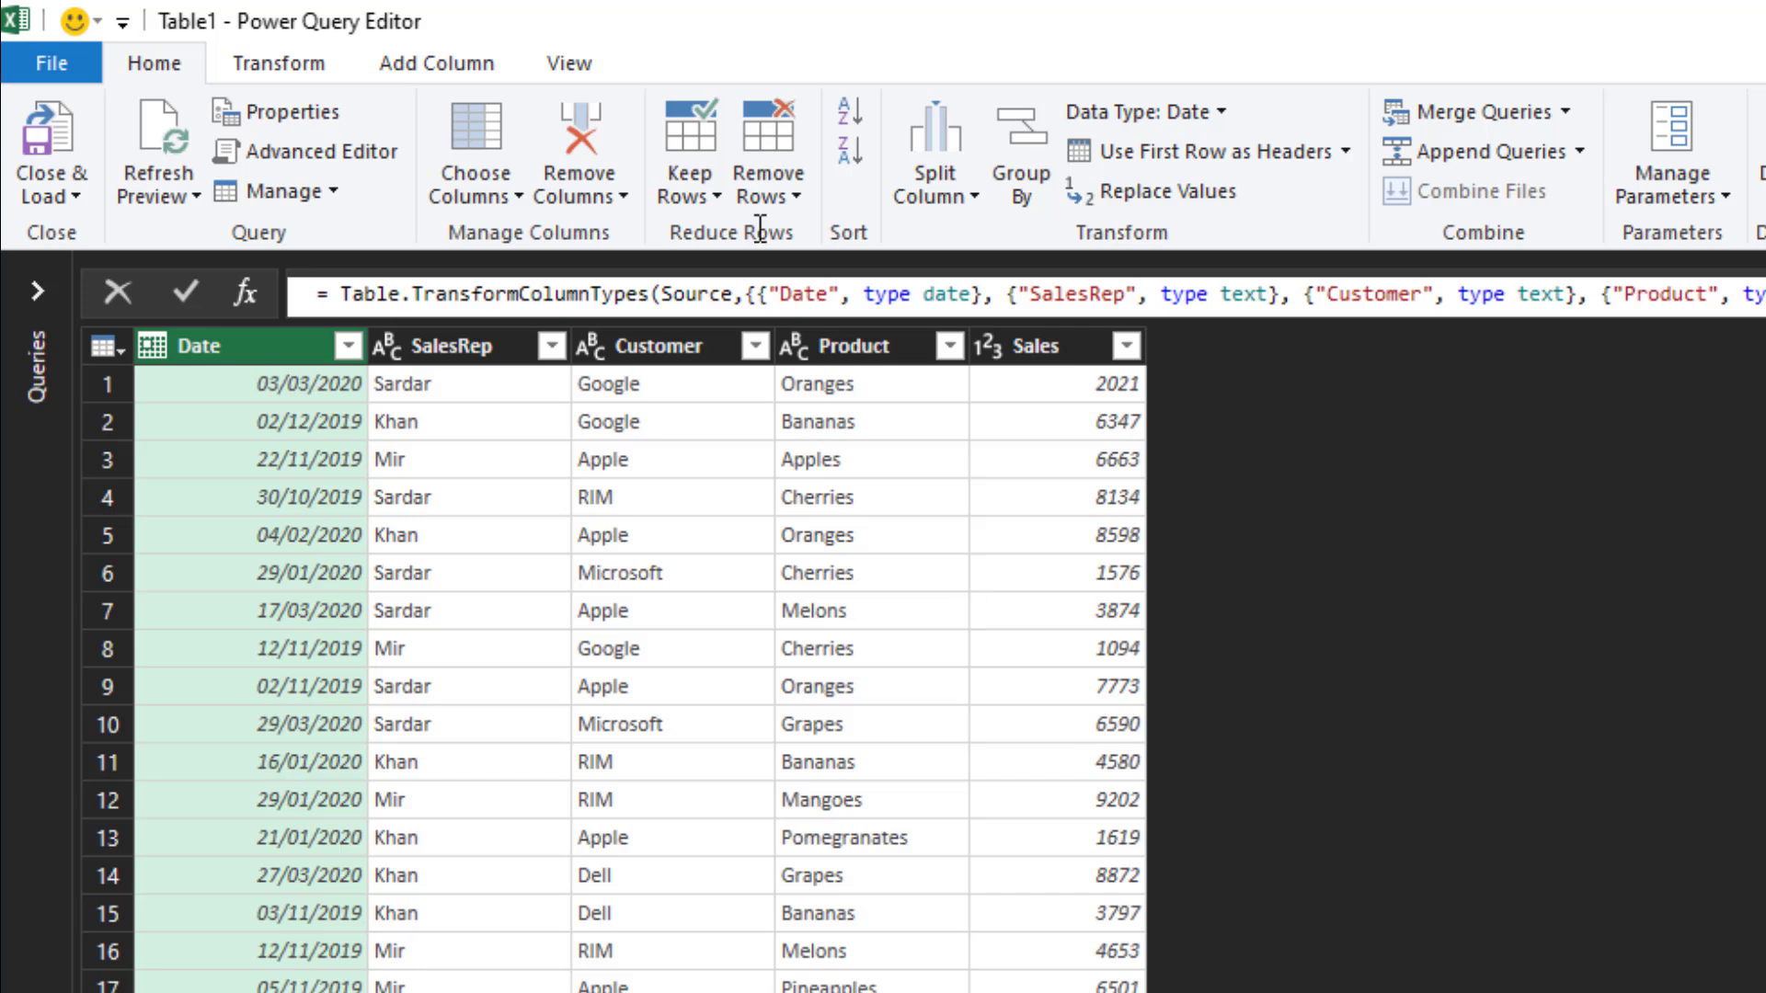
- Start a new conditional column named "Period of sales"
left_click(454, 68)
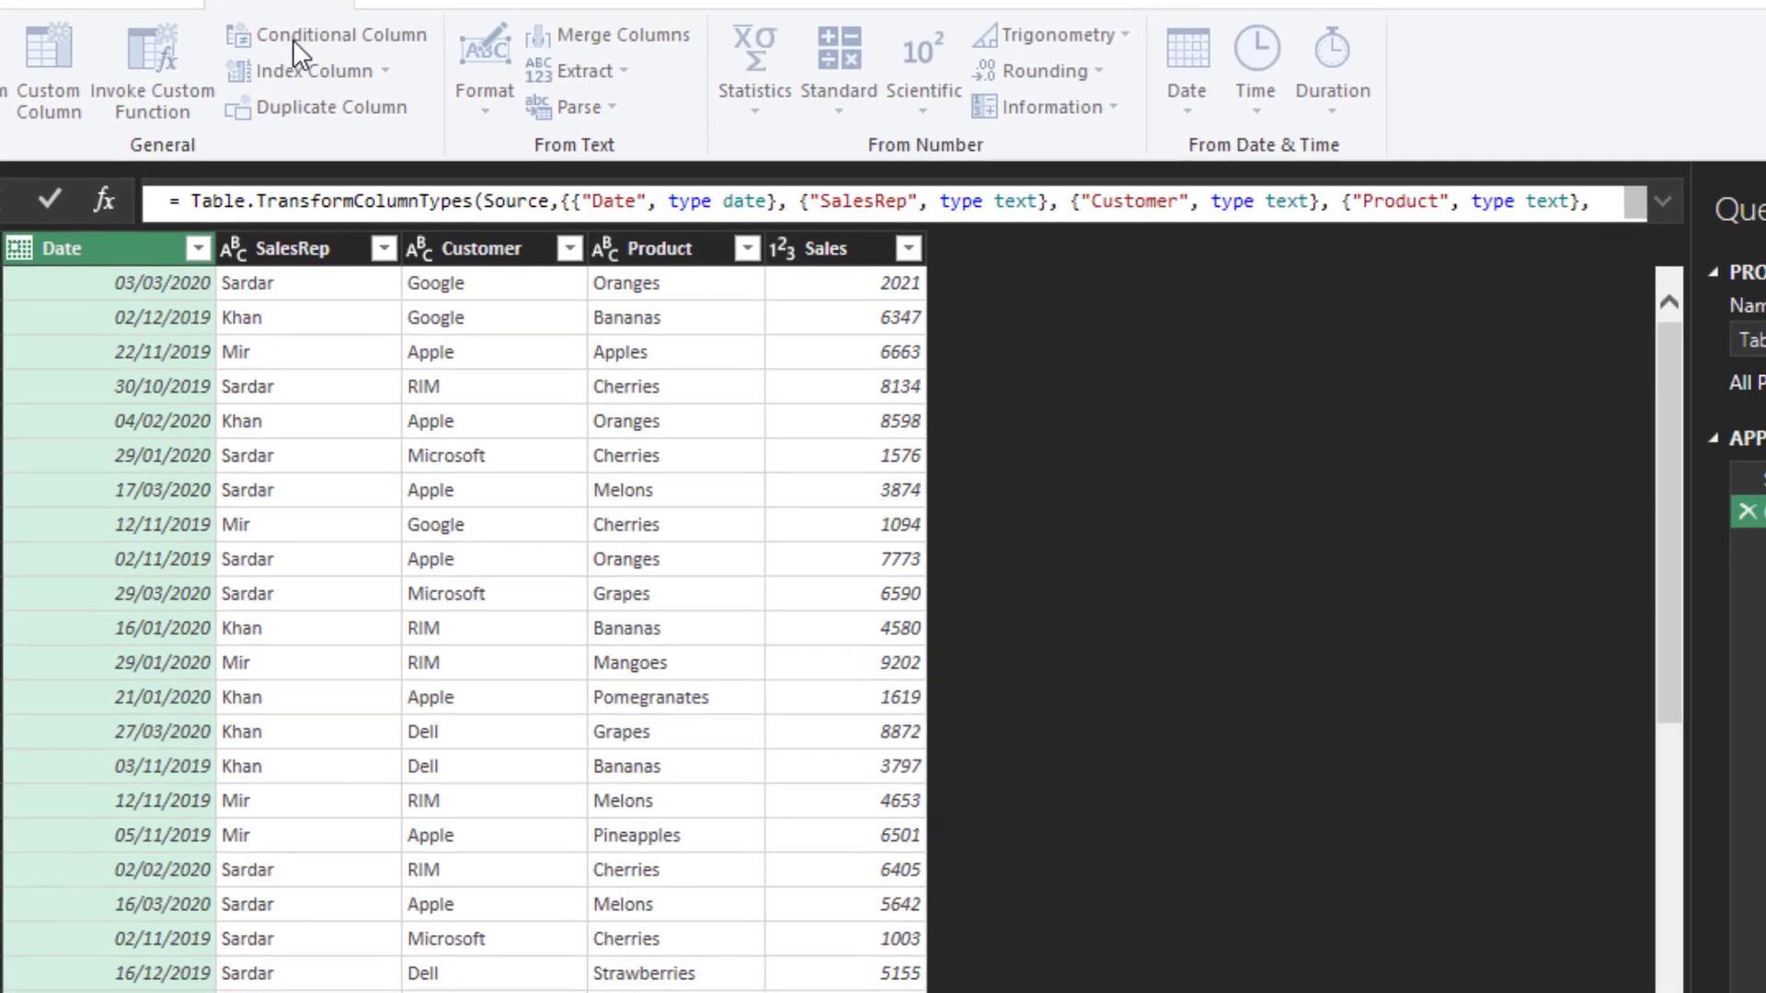
left_click(409, 92)
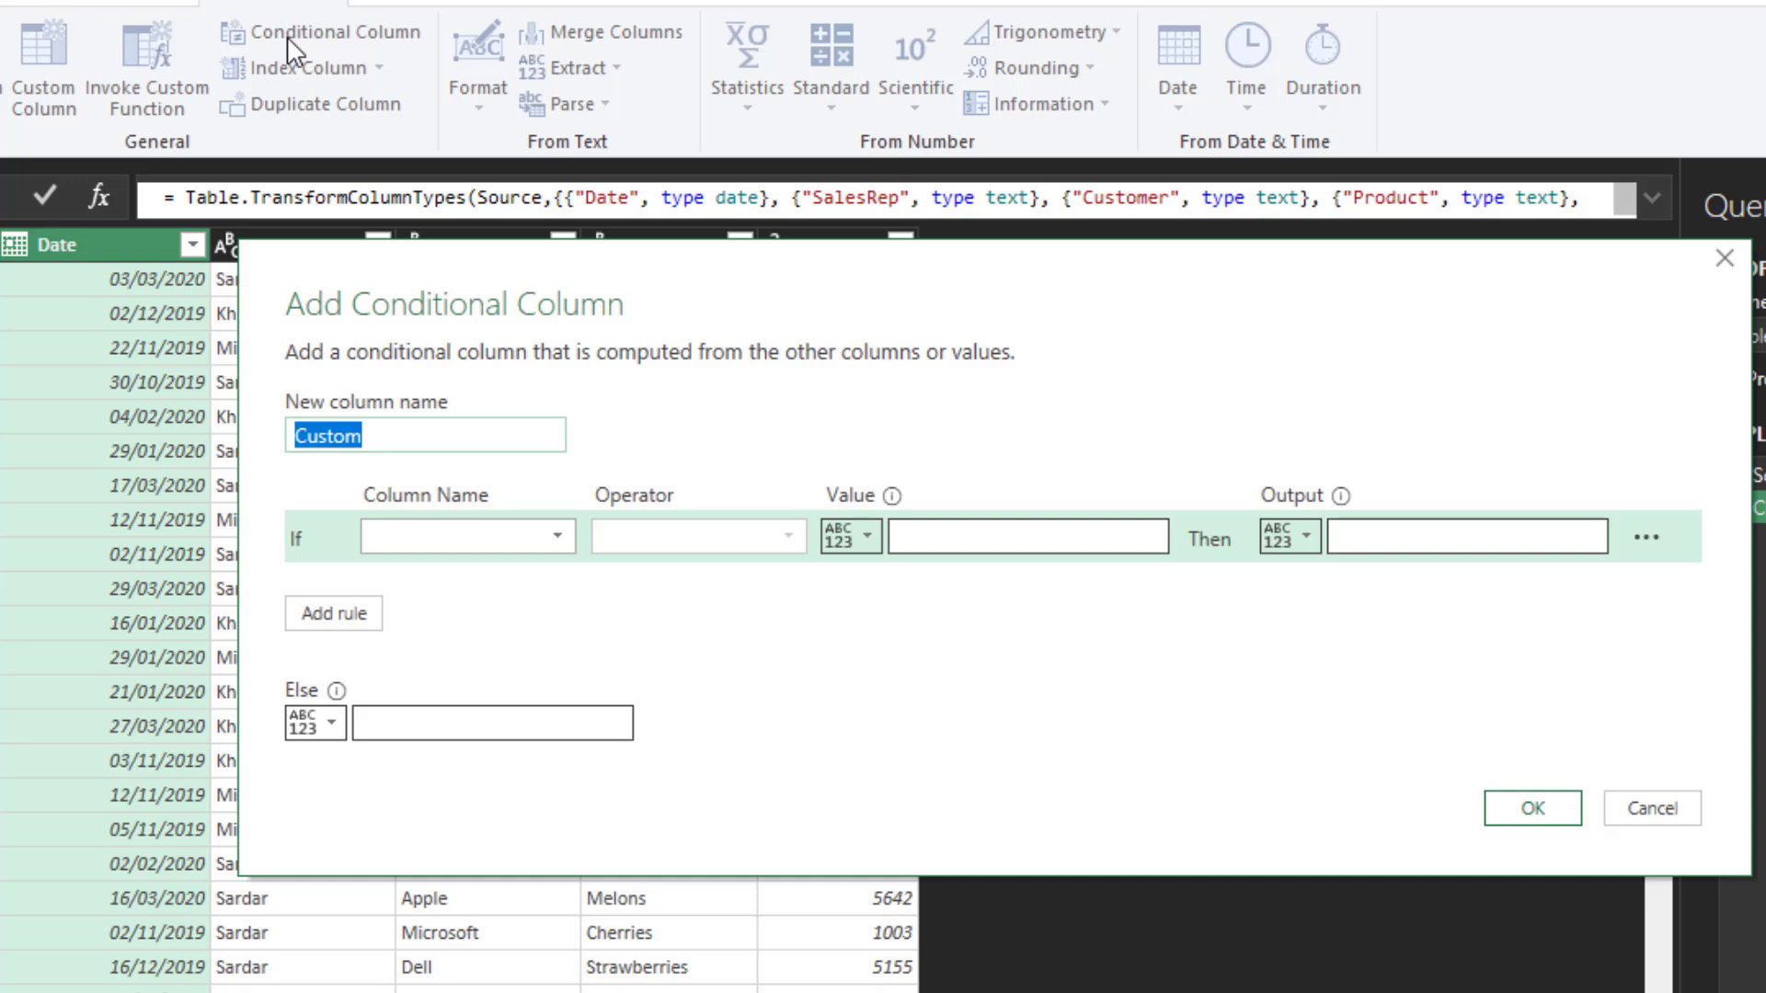
type("Pro")
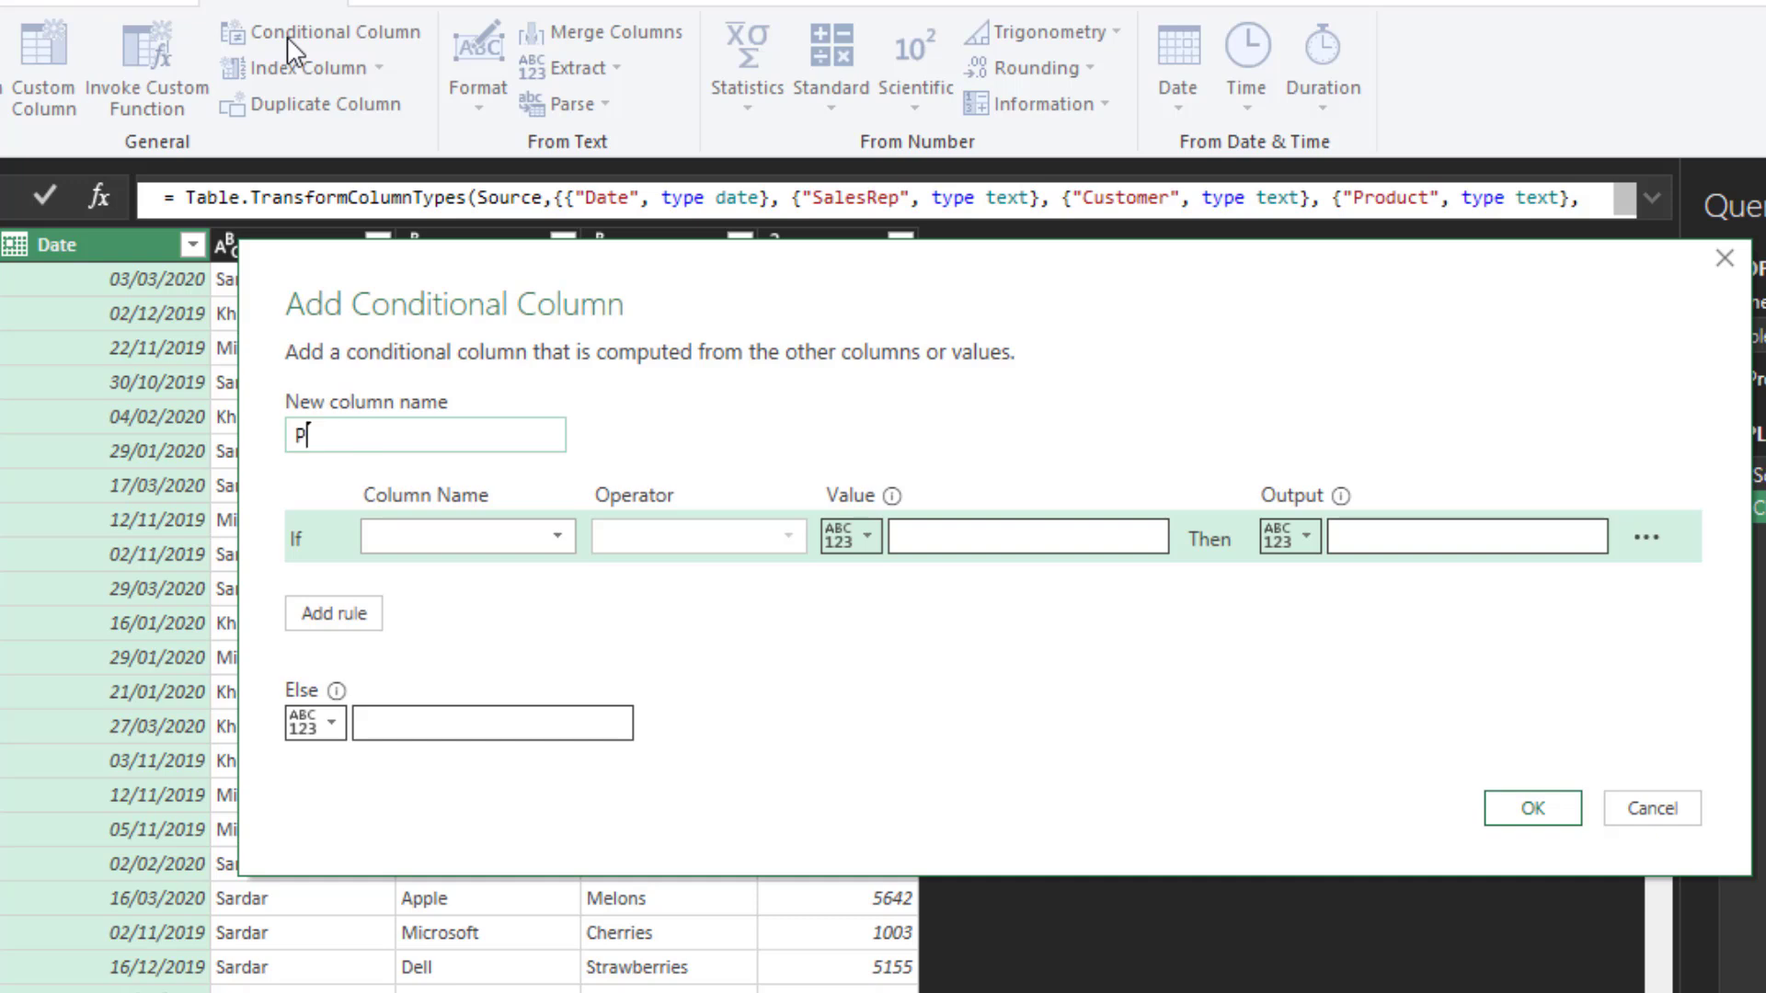
key("BackSpace")
key("BackSpace")
type("eriod of sales")
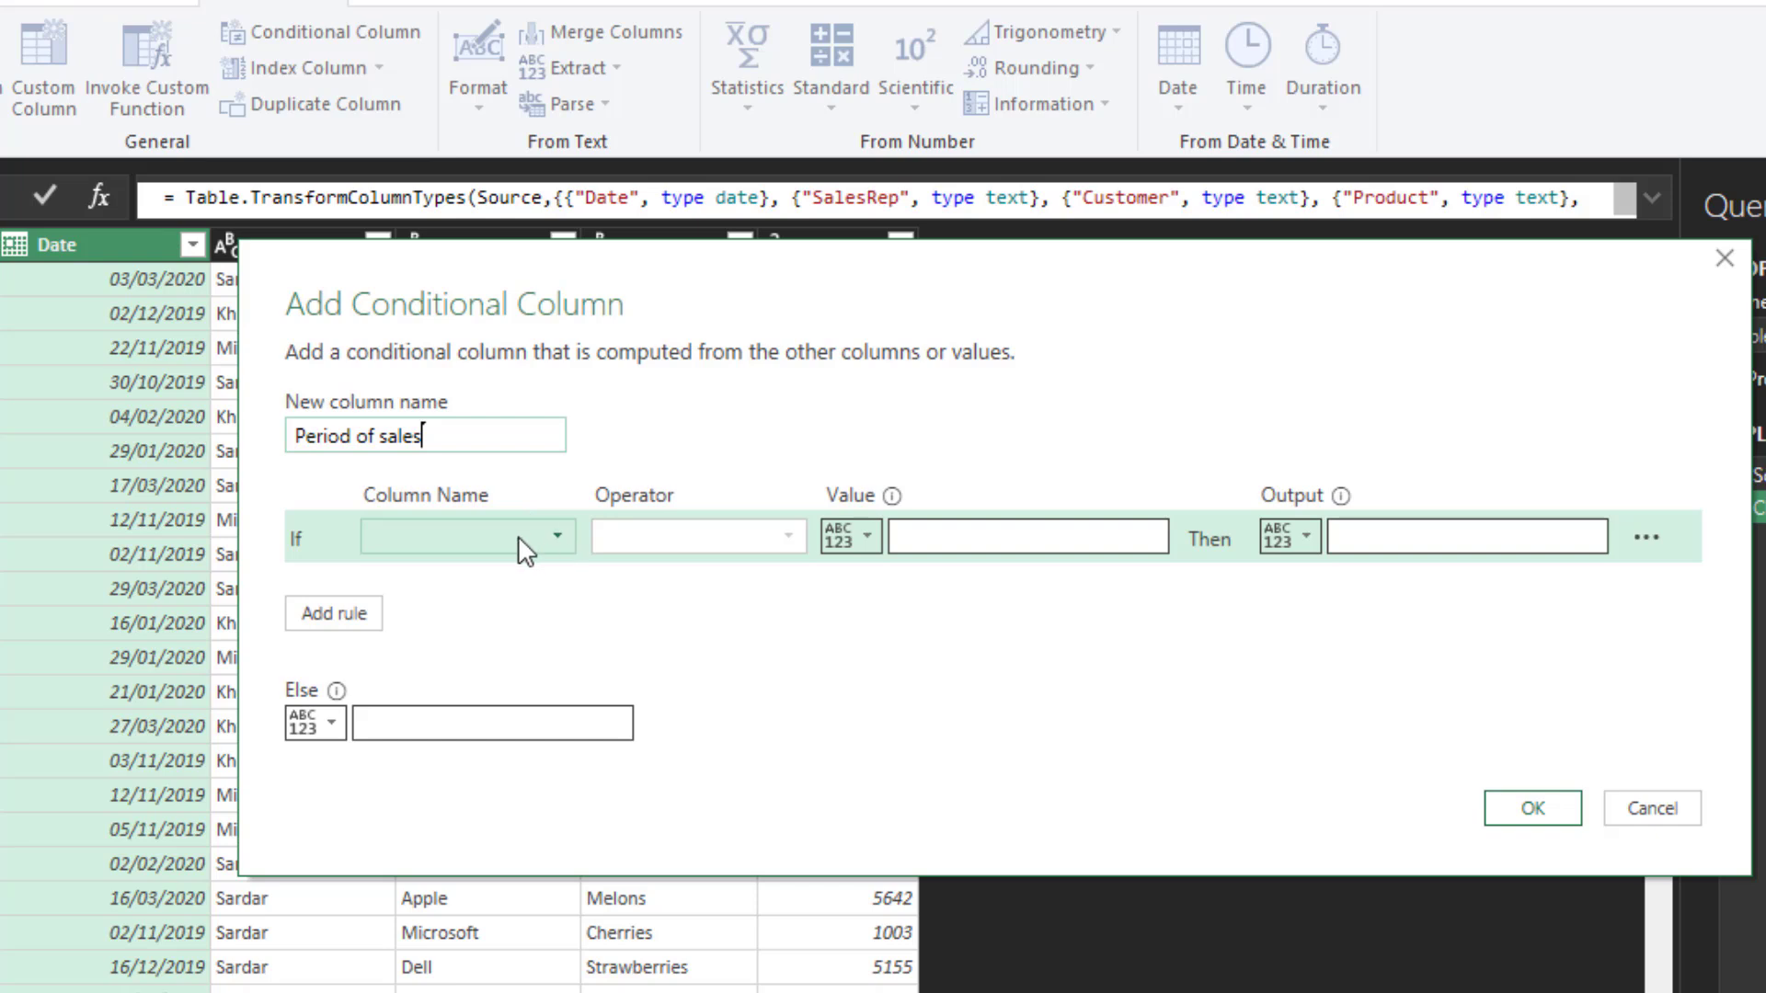
- Set the first rule's condition to Date is before or equal to 31/12/2019
left_click(562, 547)
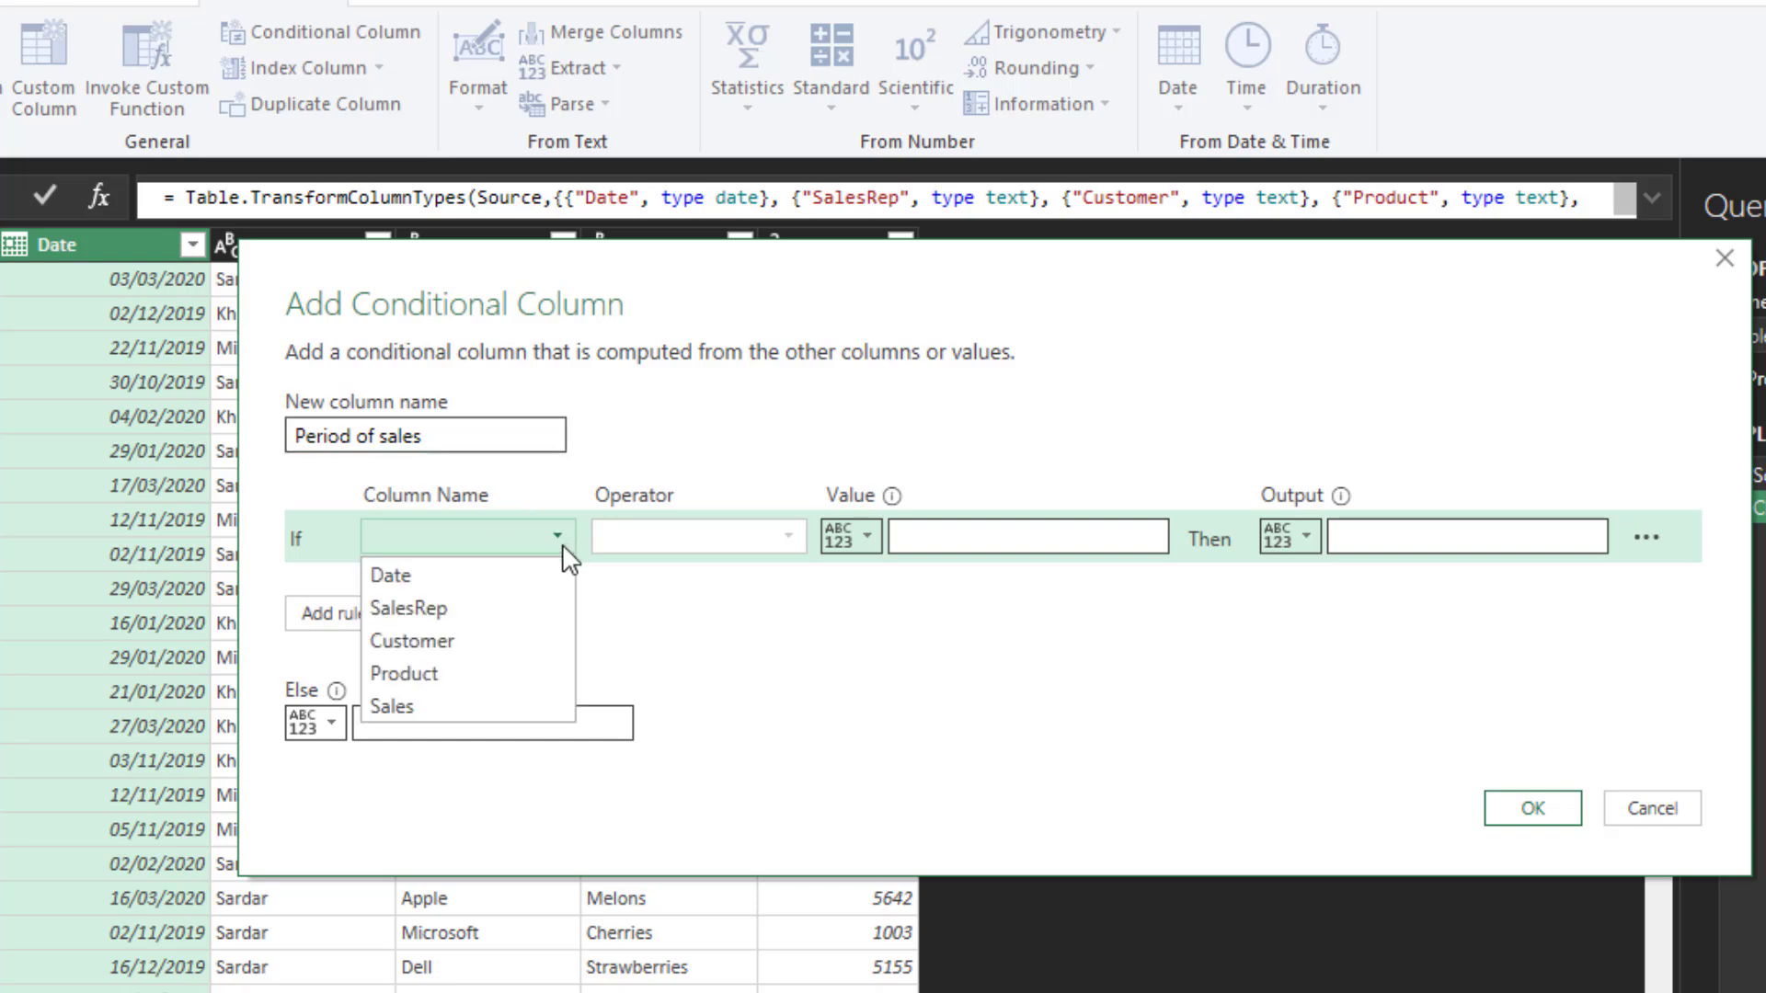
left_click(548, 575)
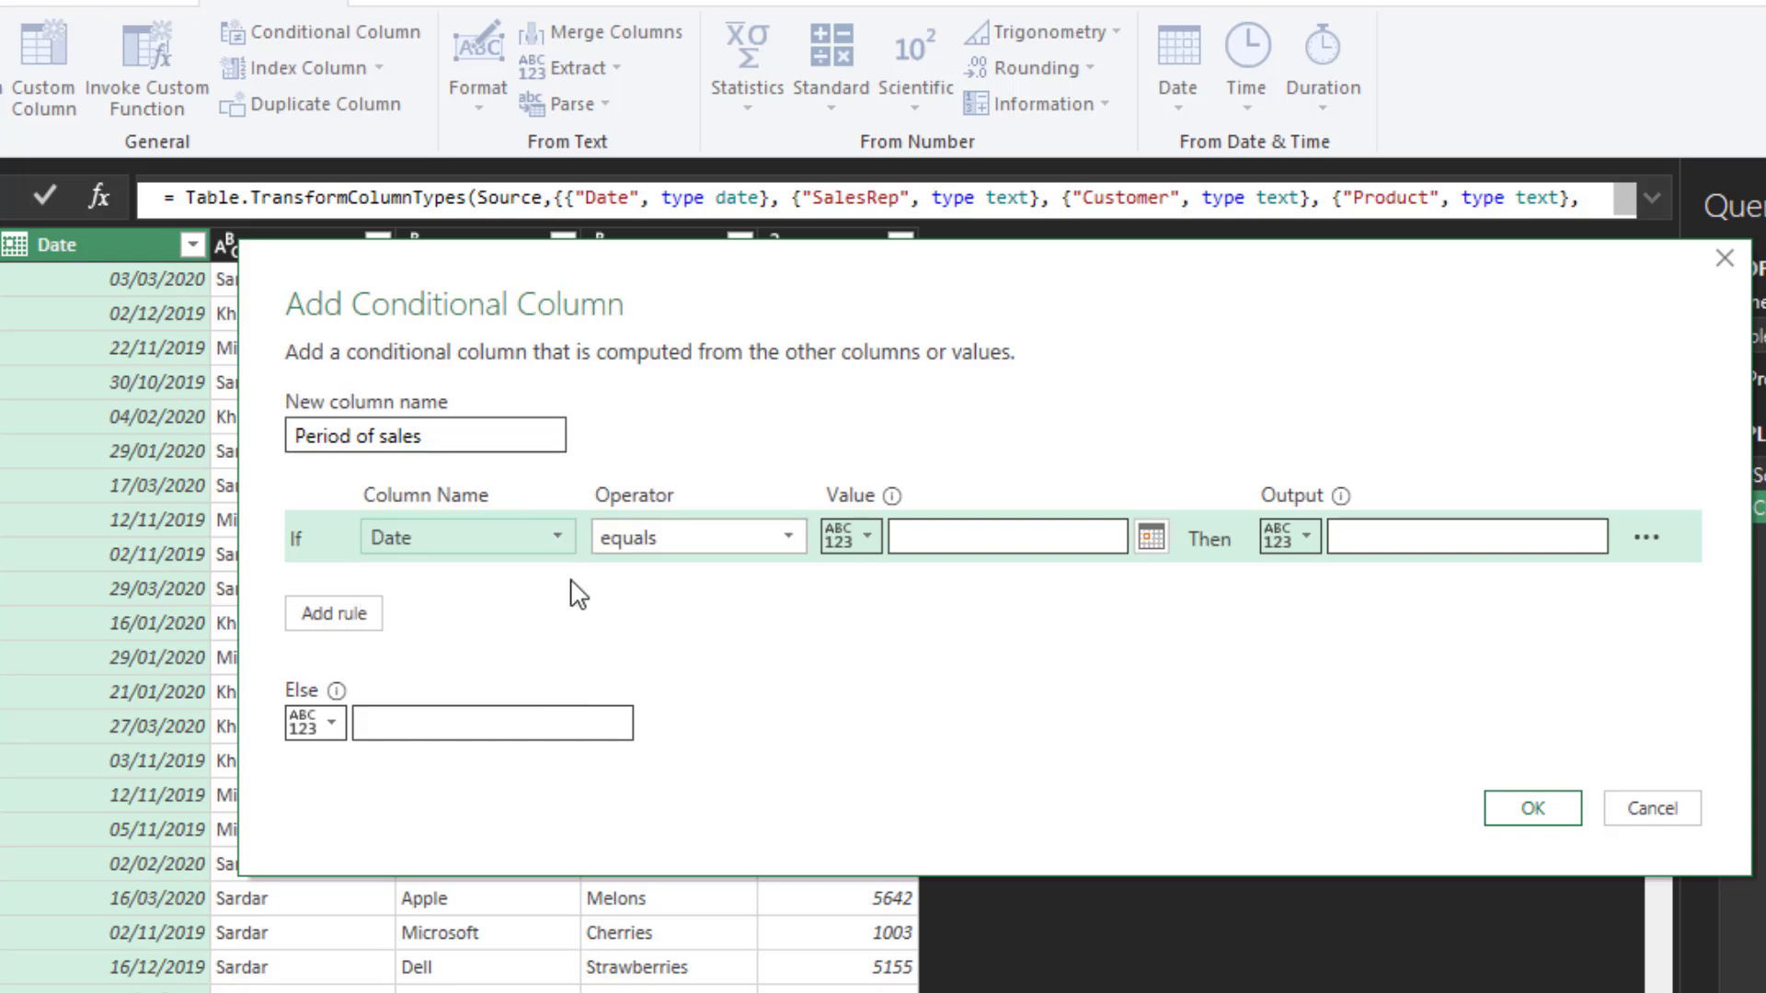
left_click(786, 539)
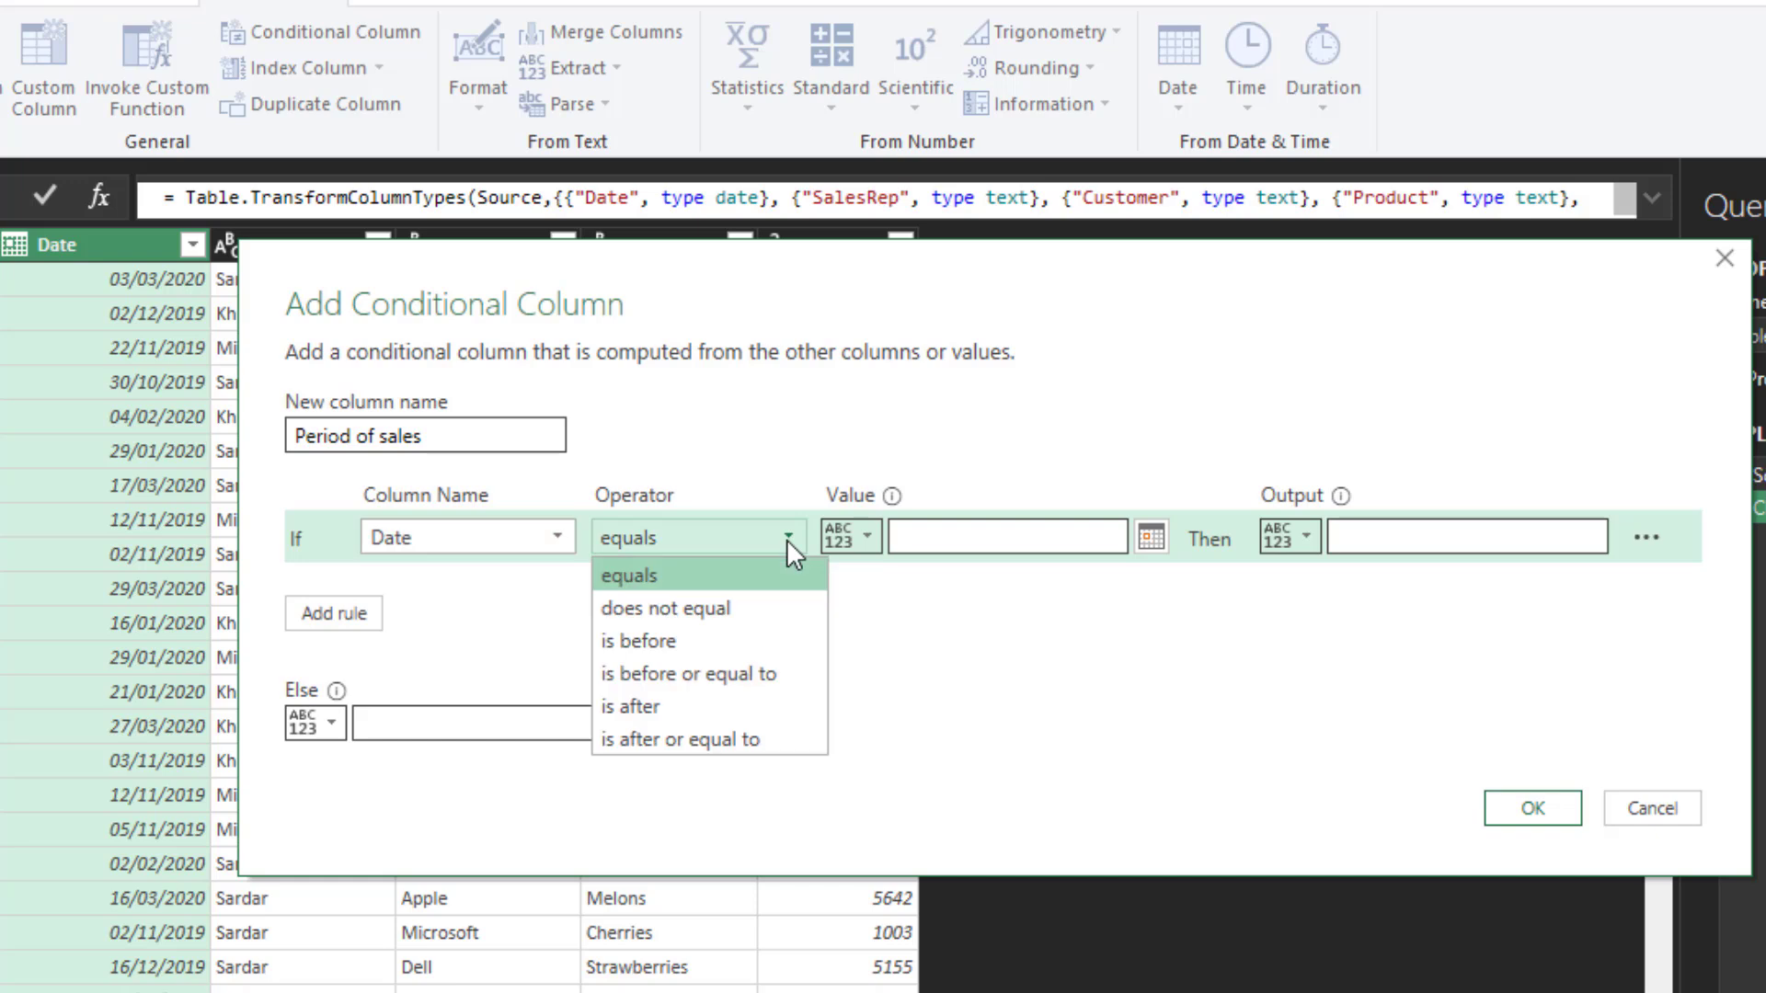
left_click(745, 672)
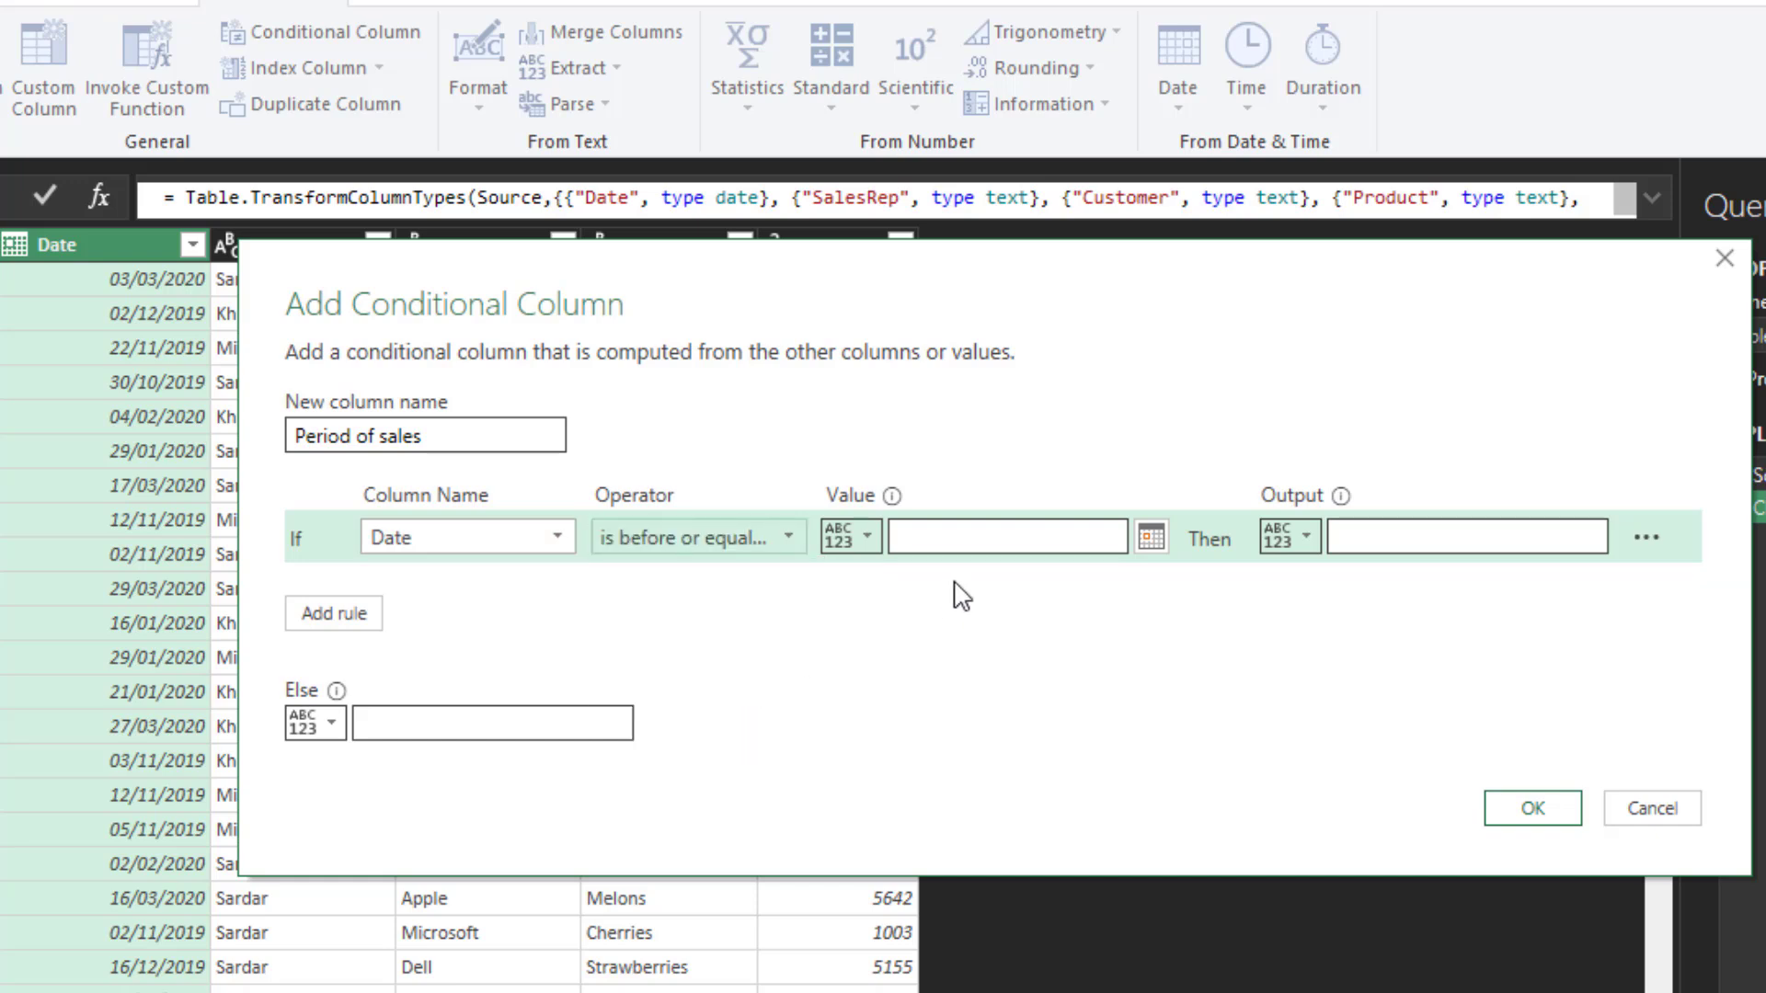
left_click(1151, 537)
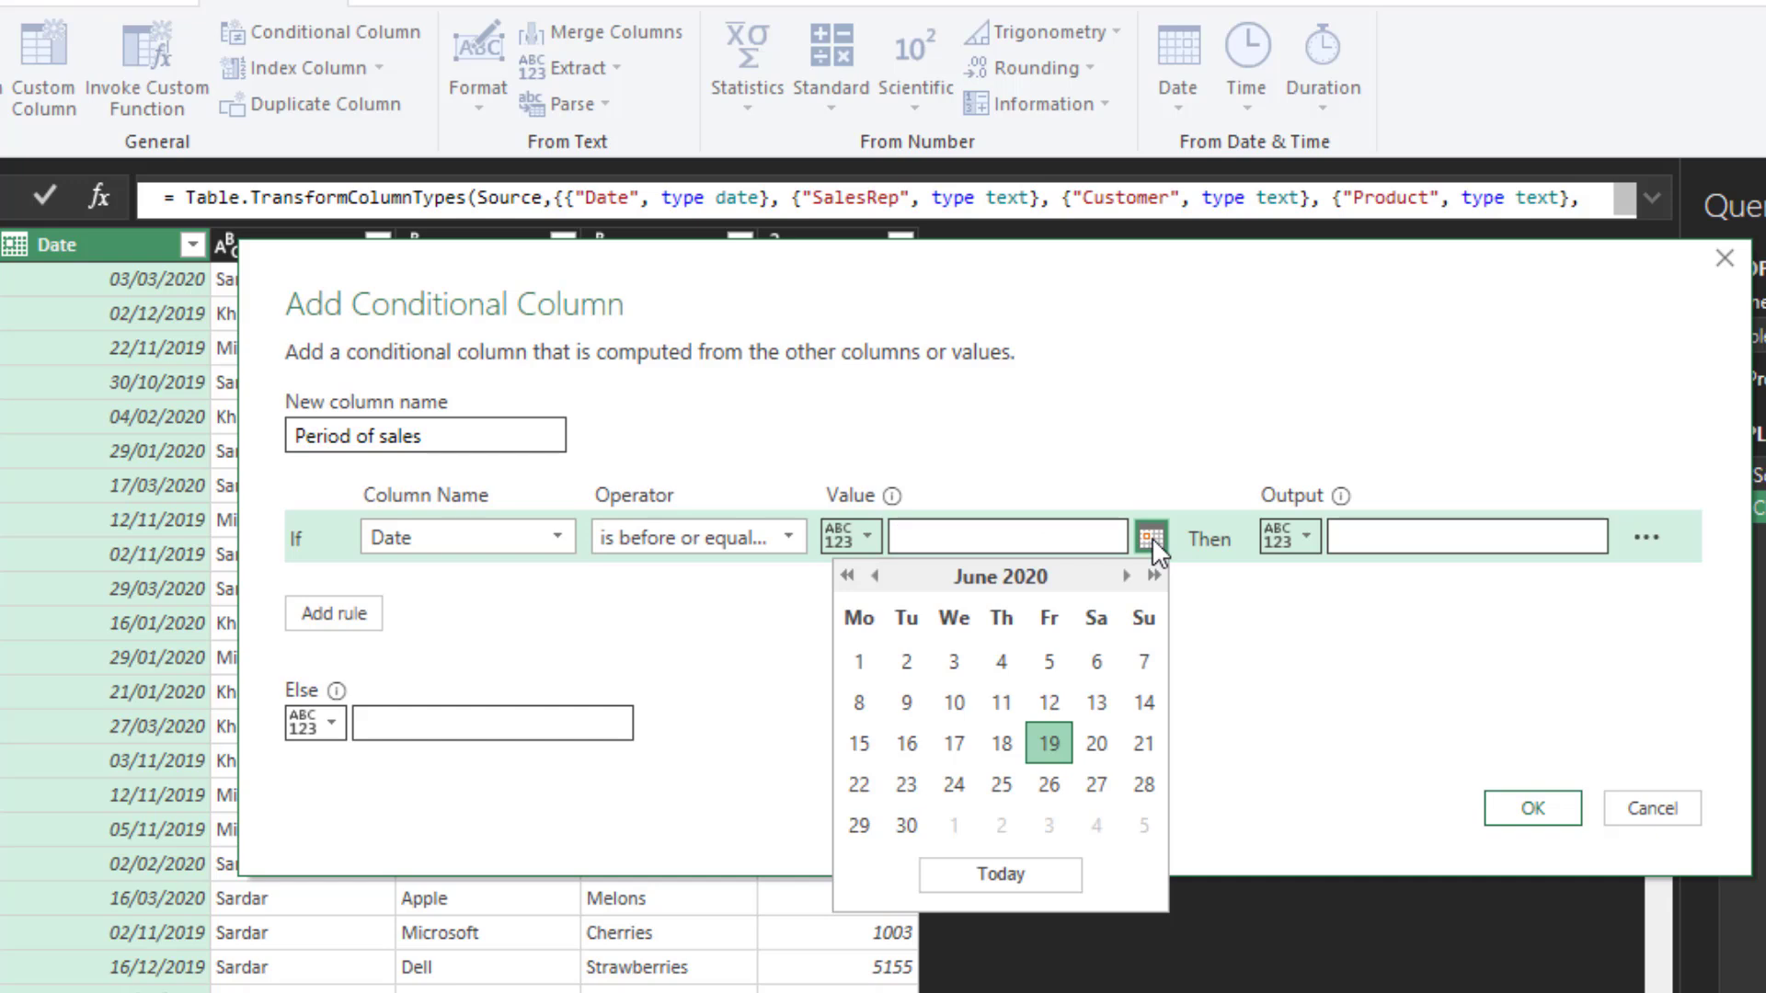
left_click(876, 577)
left_click(876, 576)
left_click(875, 576)
left_click(875, 576)
left_click(876, 577)
left_click(877, 576)
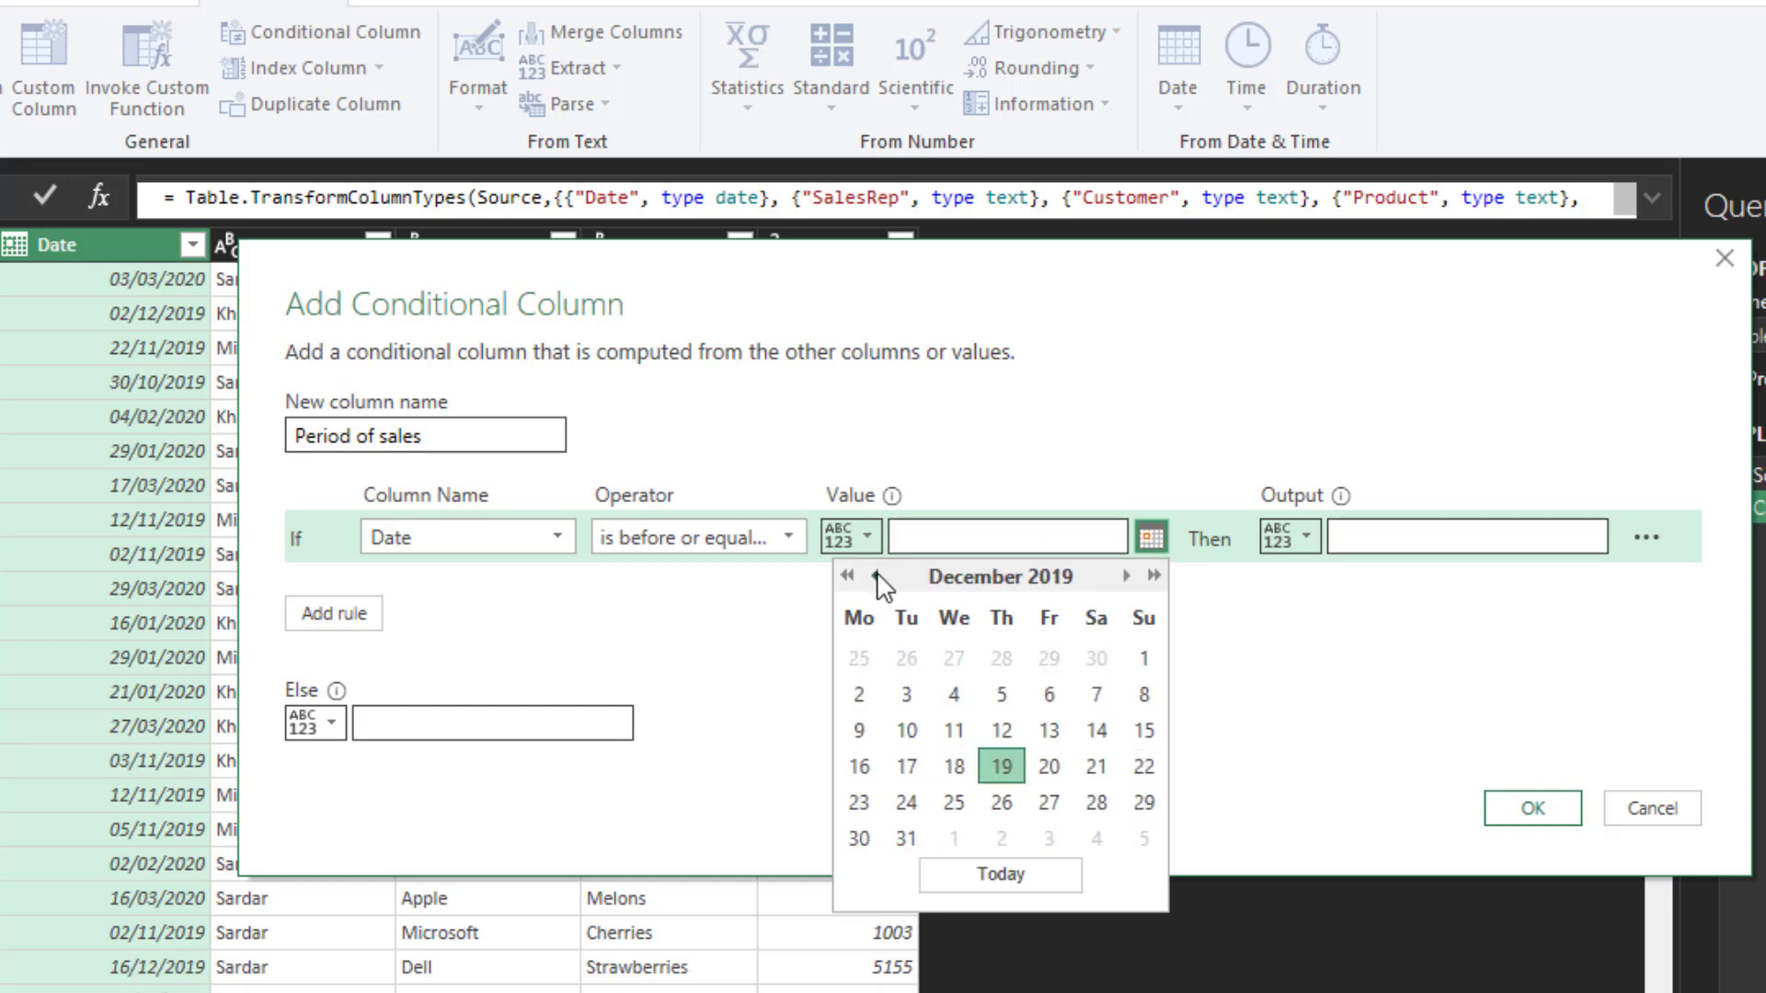
left_click(900, 839)
- Set the output of the first rule to "Previous year"
left_click(1415, 544)
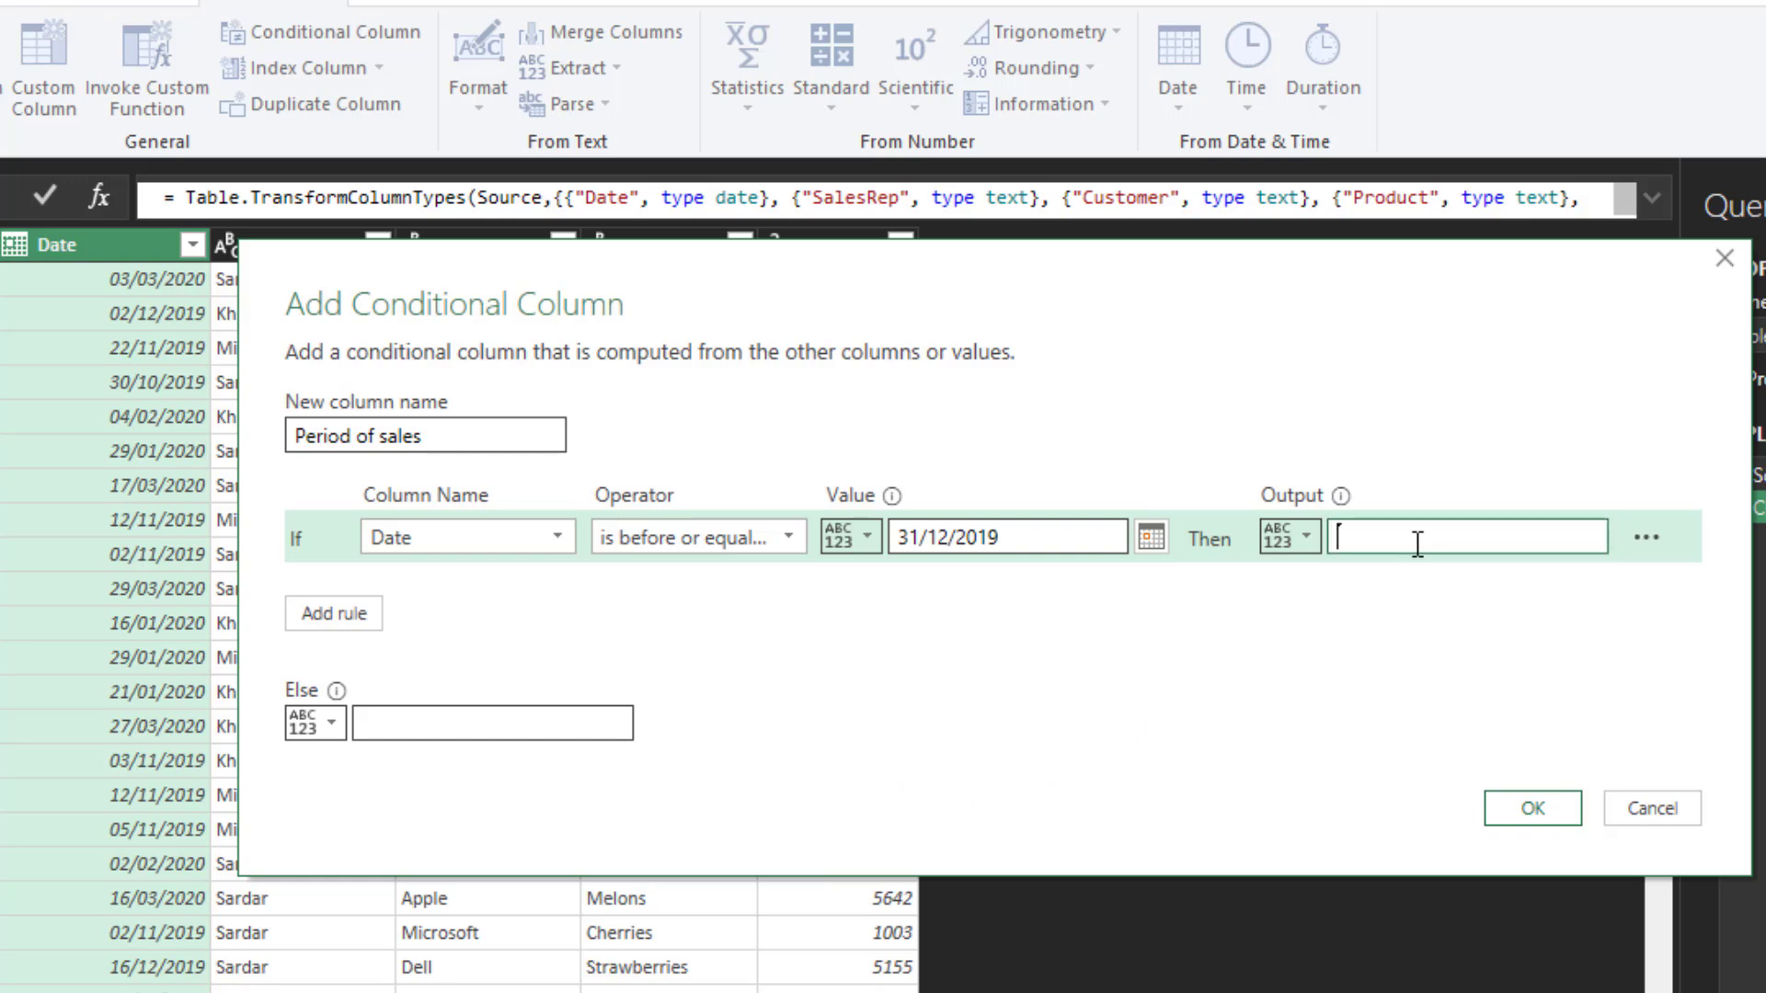
type("Prev")
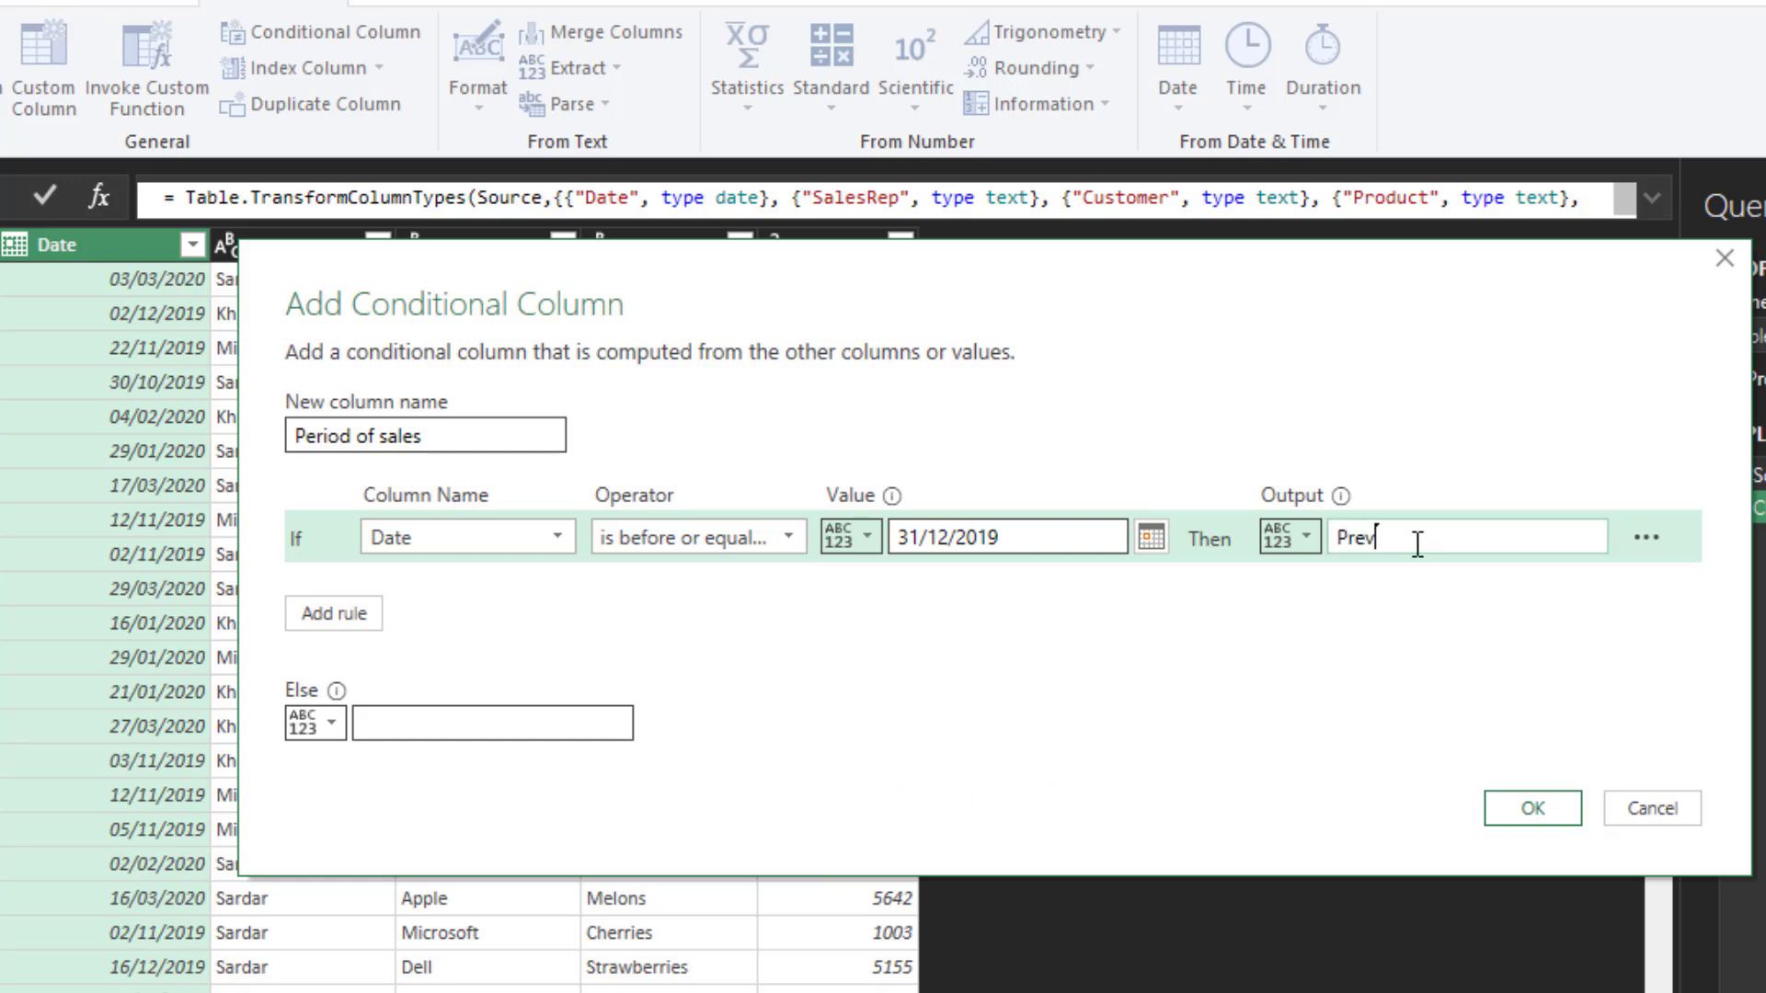
type("ious year")
- Add a second rule with the condition Date is after or equal to 01/01/2020
left_click(367, 616)
left_click(576, 599)
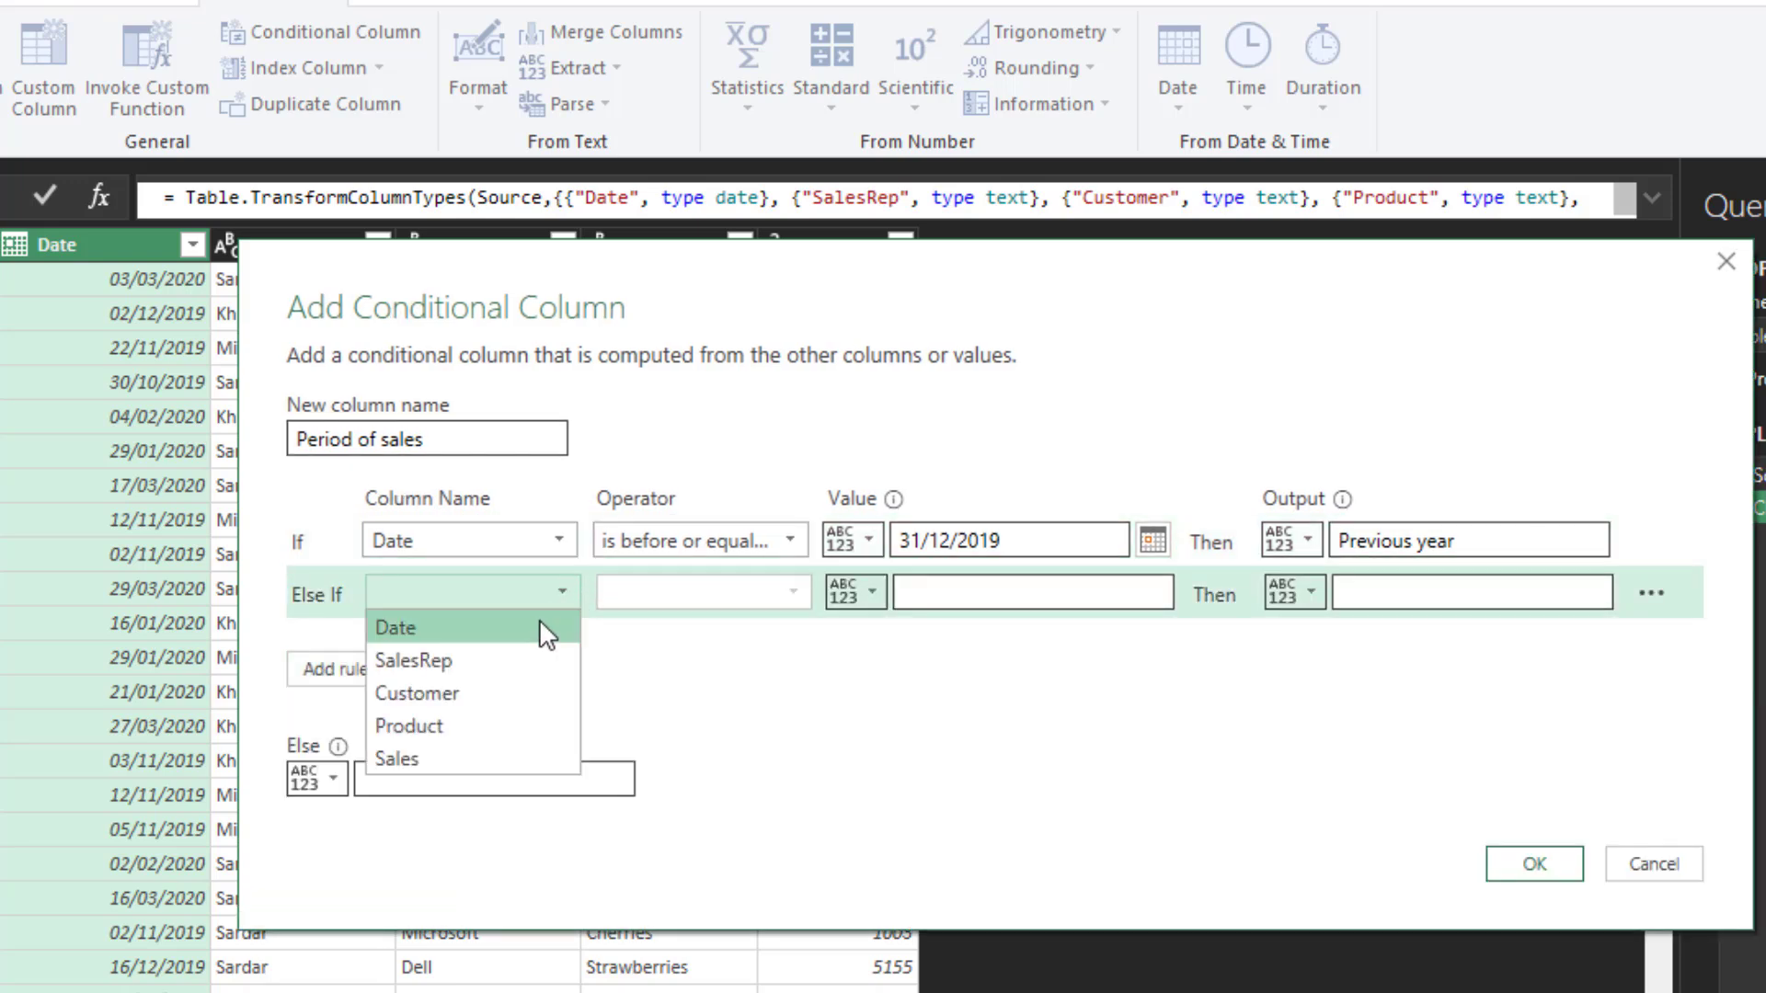
left_click(537, 623)
left_click(796, 602)
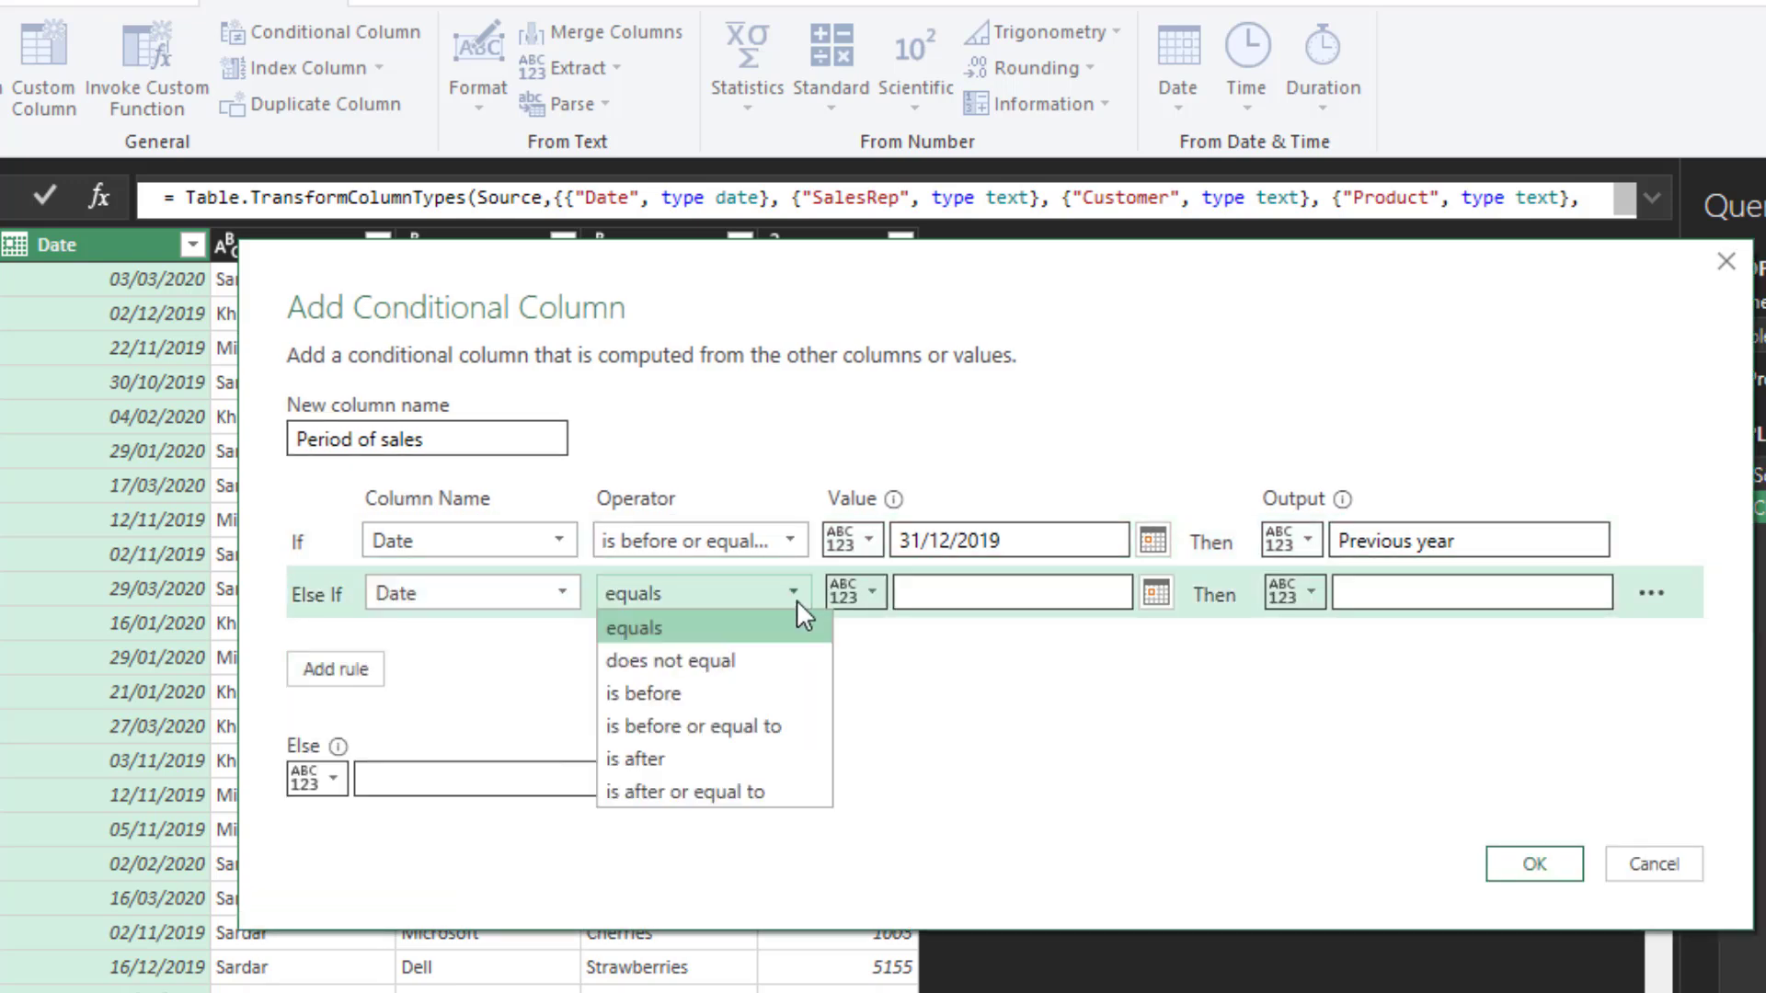
left_click(763, 795)
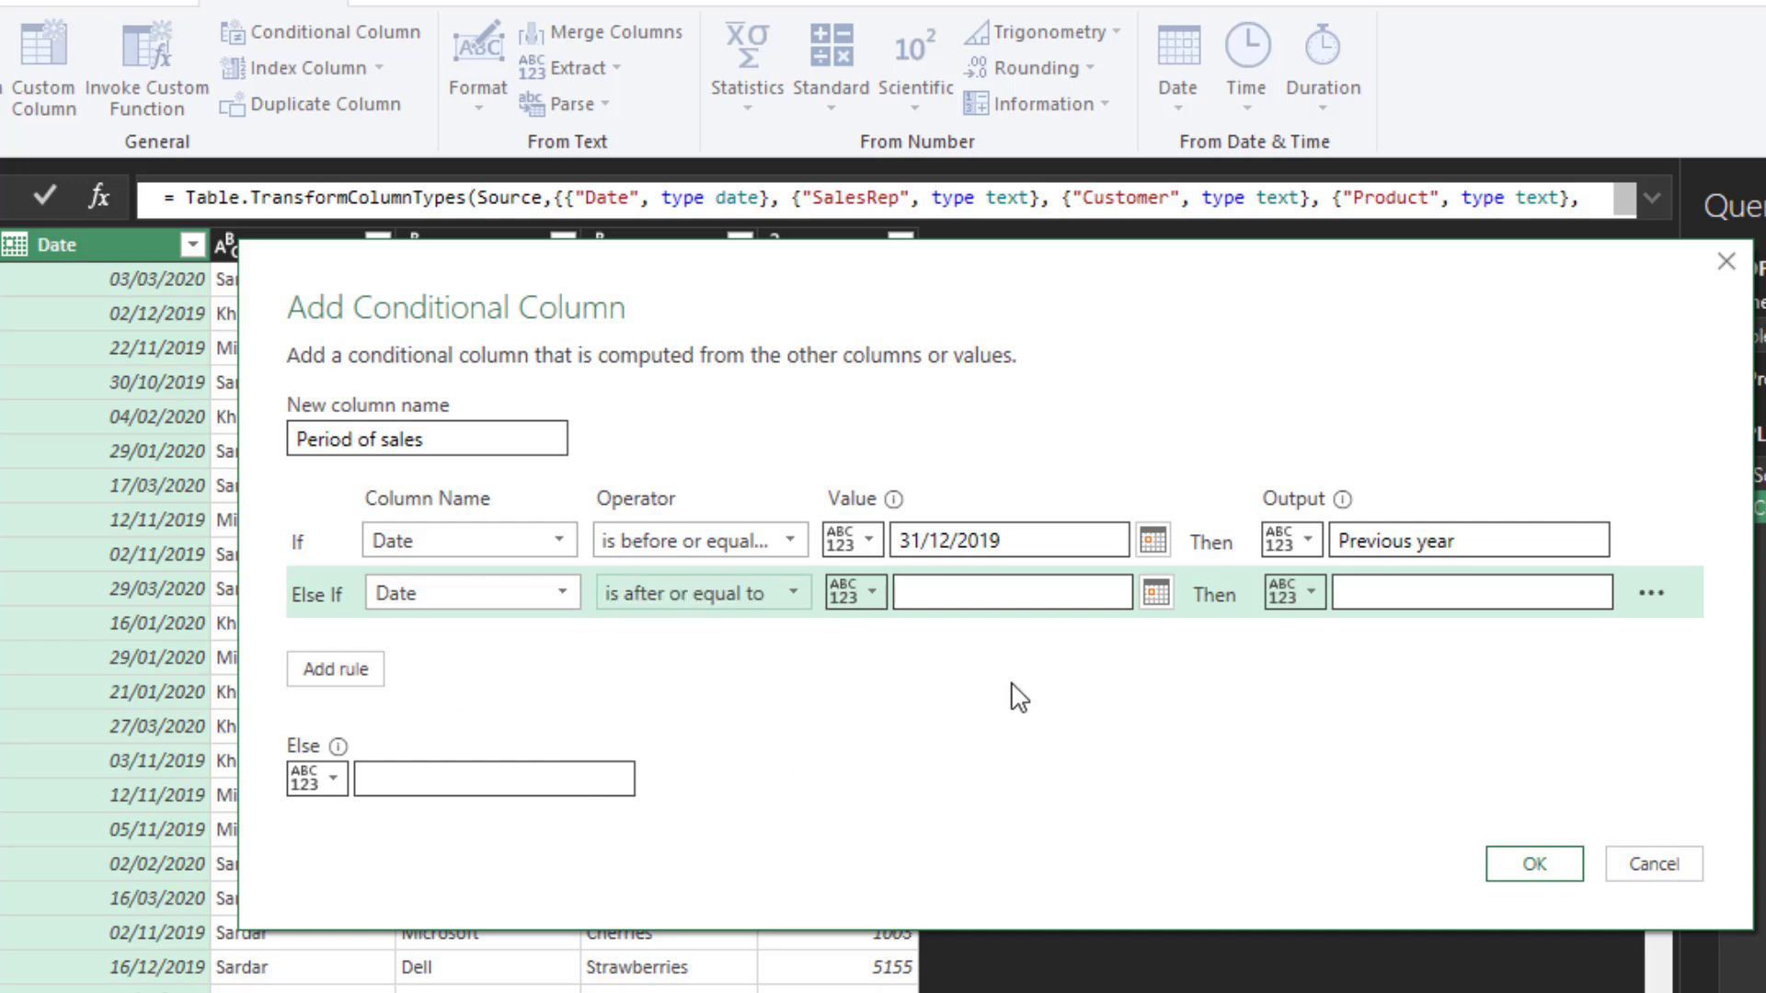
left_click(1156, 593)
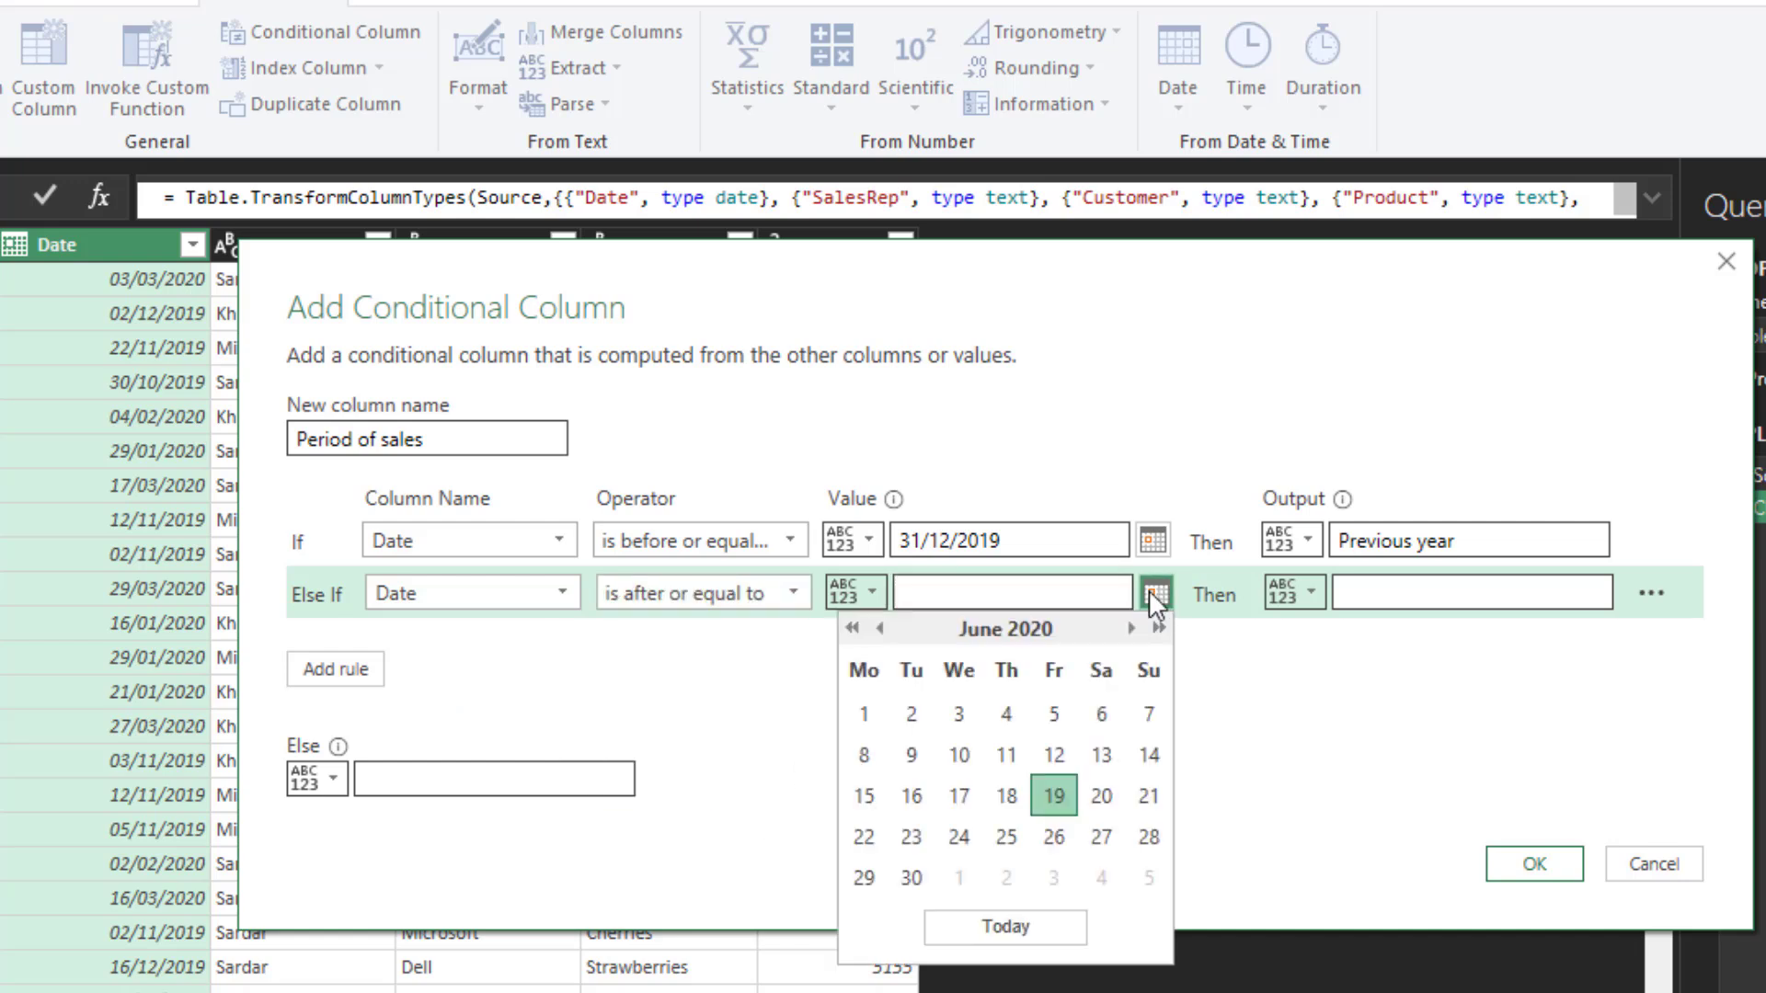
left_click(882, 629)
left_click(883, 629)
left_click(882, 628)
left_click(883, 628)
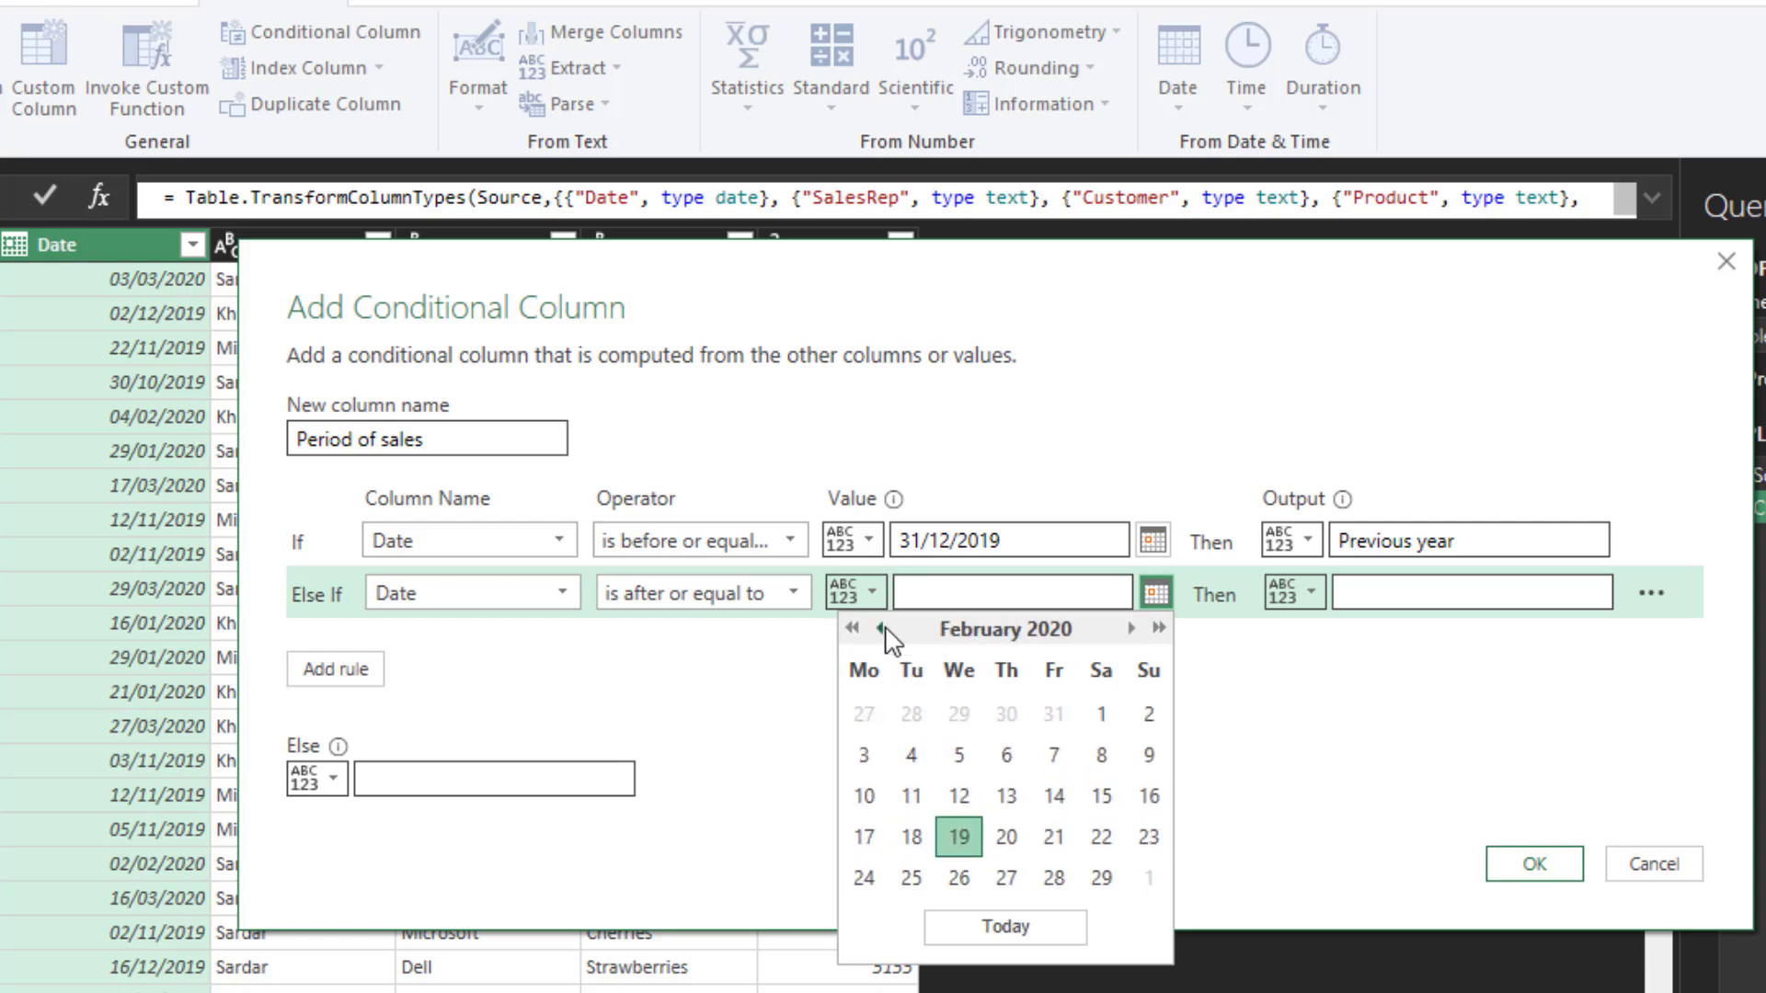
left_click(883, 628)
left_click(959, 711)
- Set the output of the second rule to "Current year"
left_click(1462, 593)
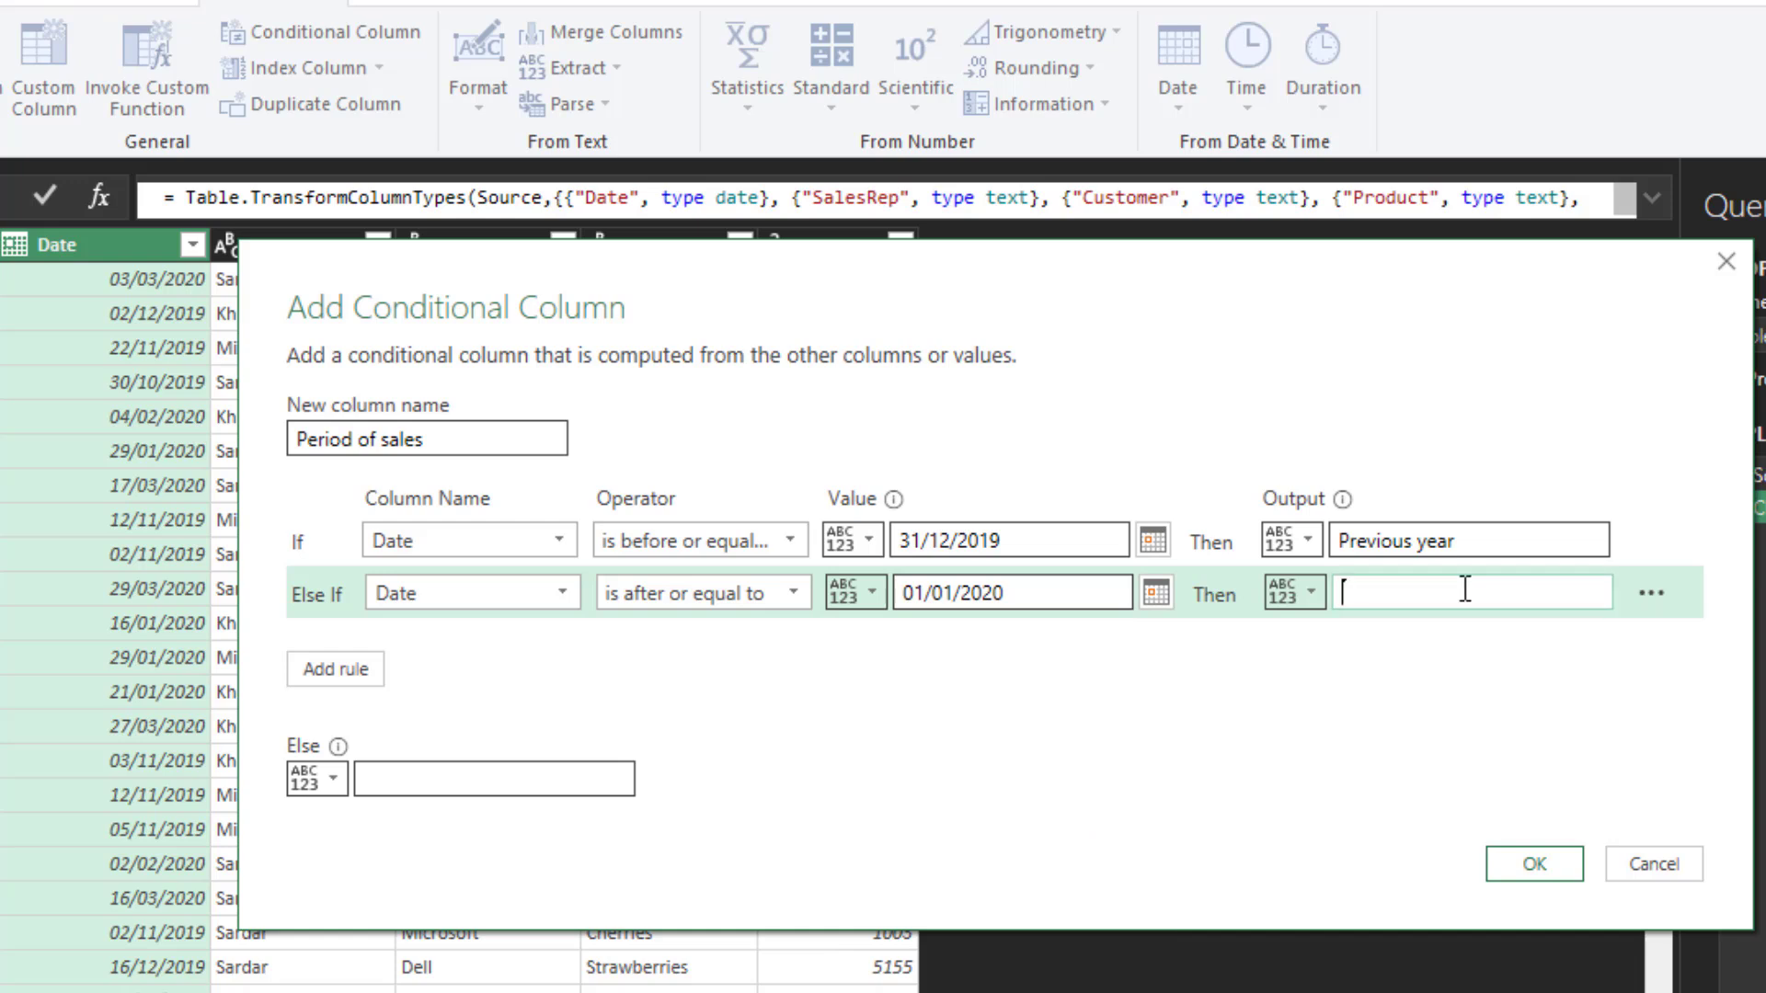
type("Current year")
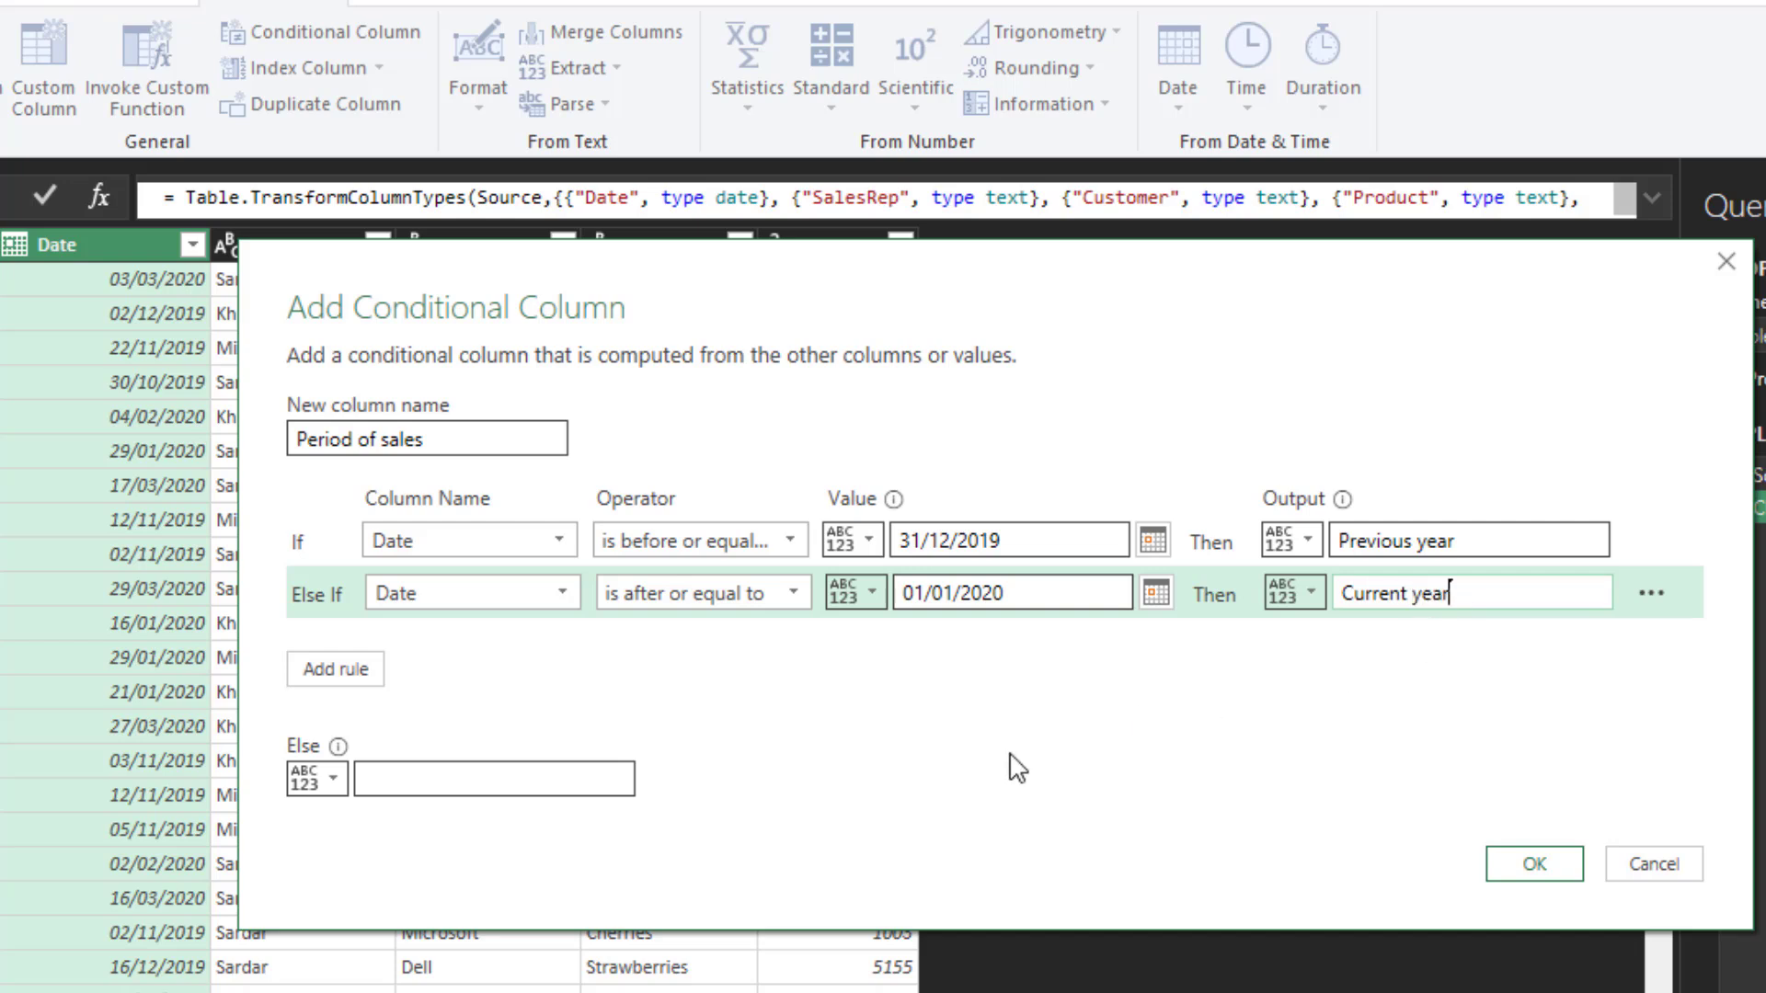
- Create the Period of sales column with null as the Else value and set its data type to Text
left_click(550, 780)
type("null")
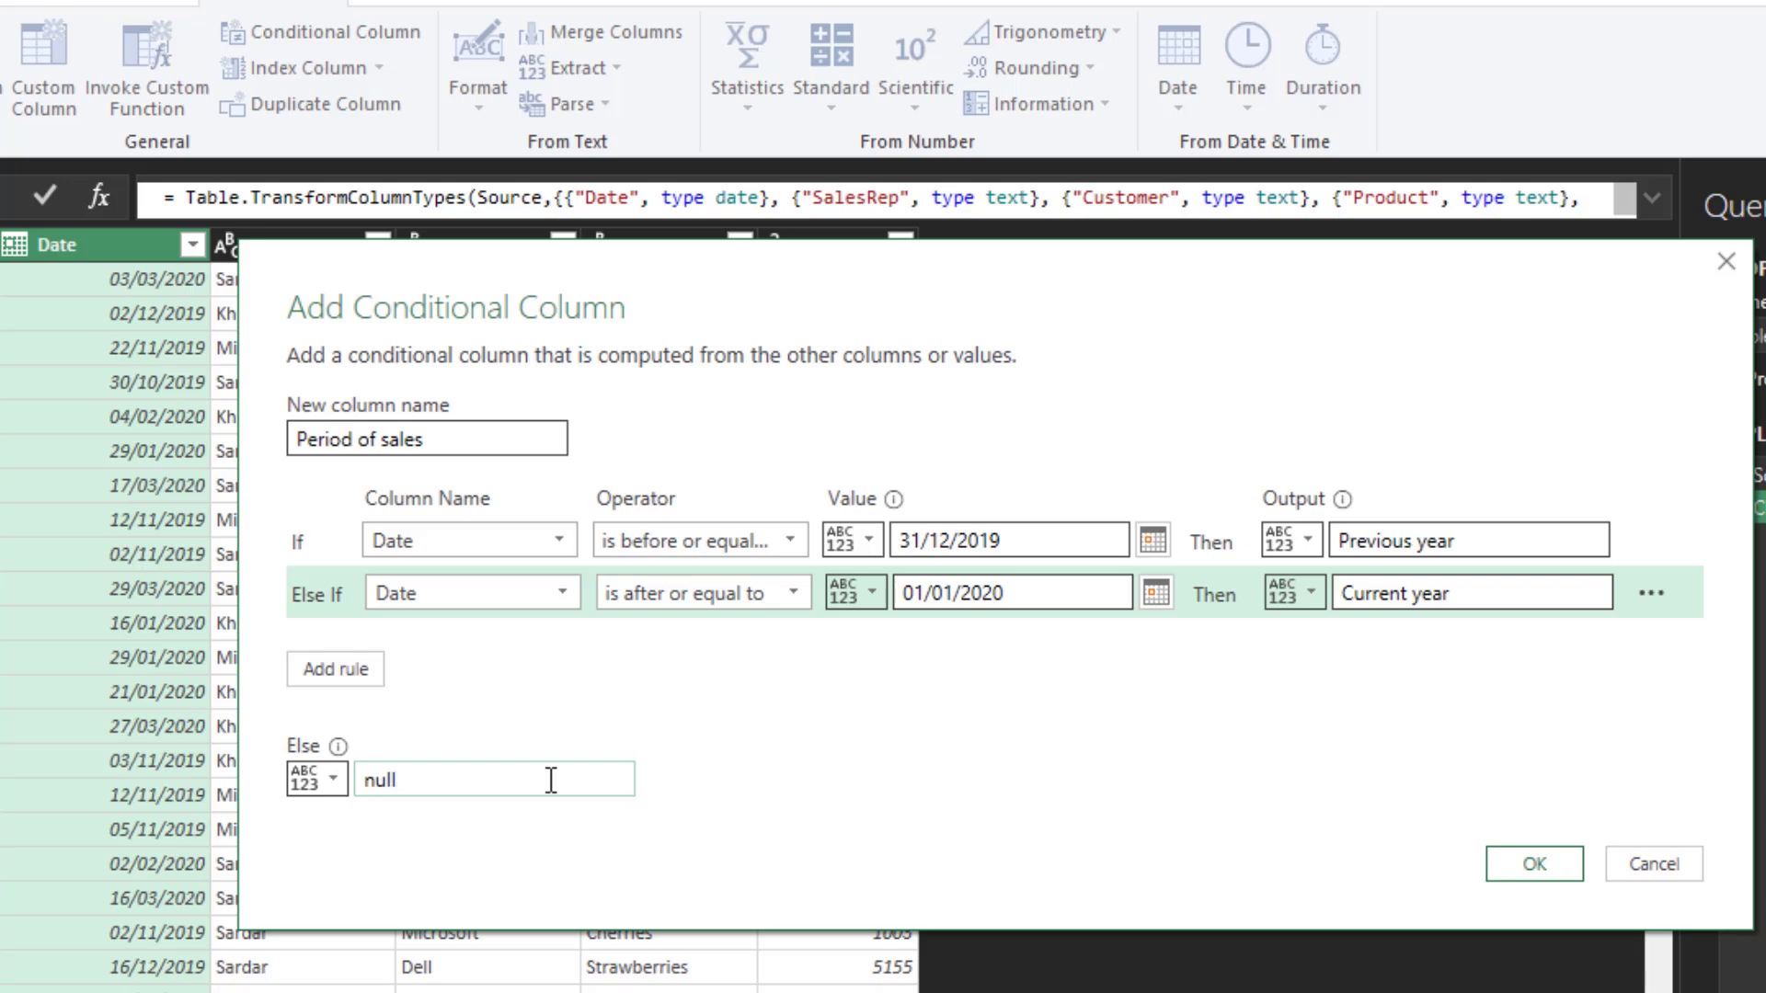
left_click(1534, 869)
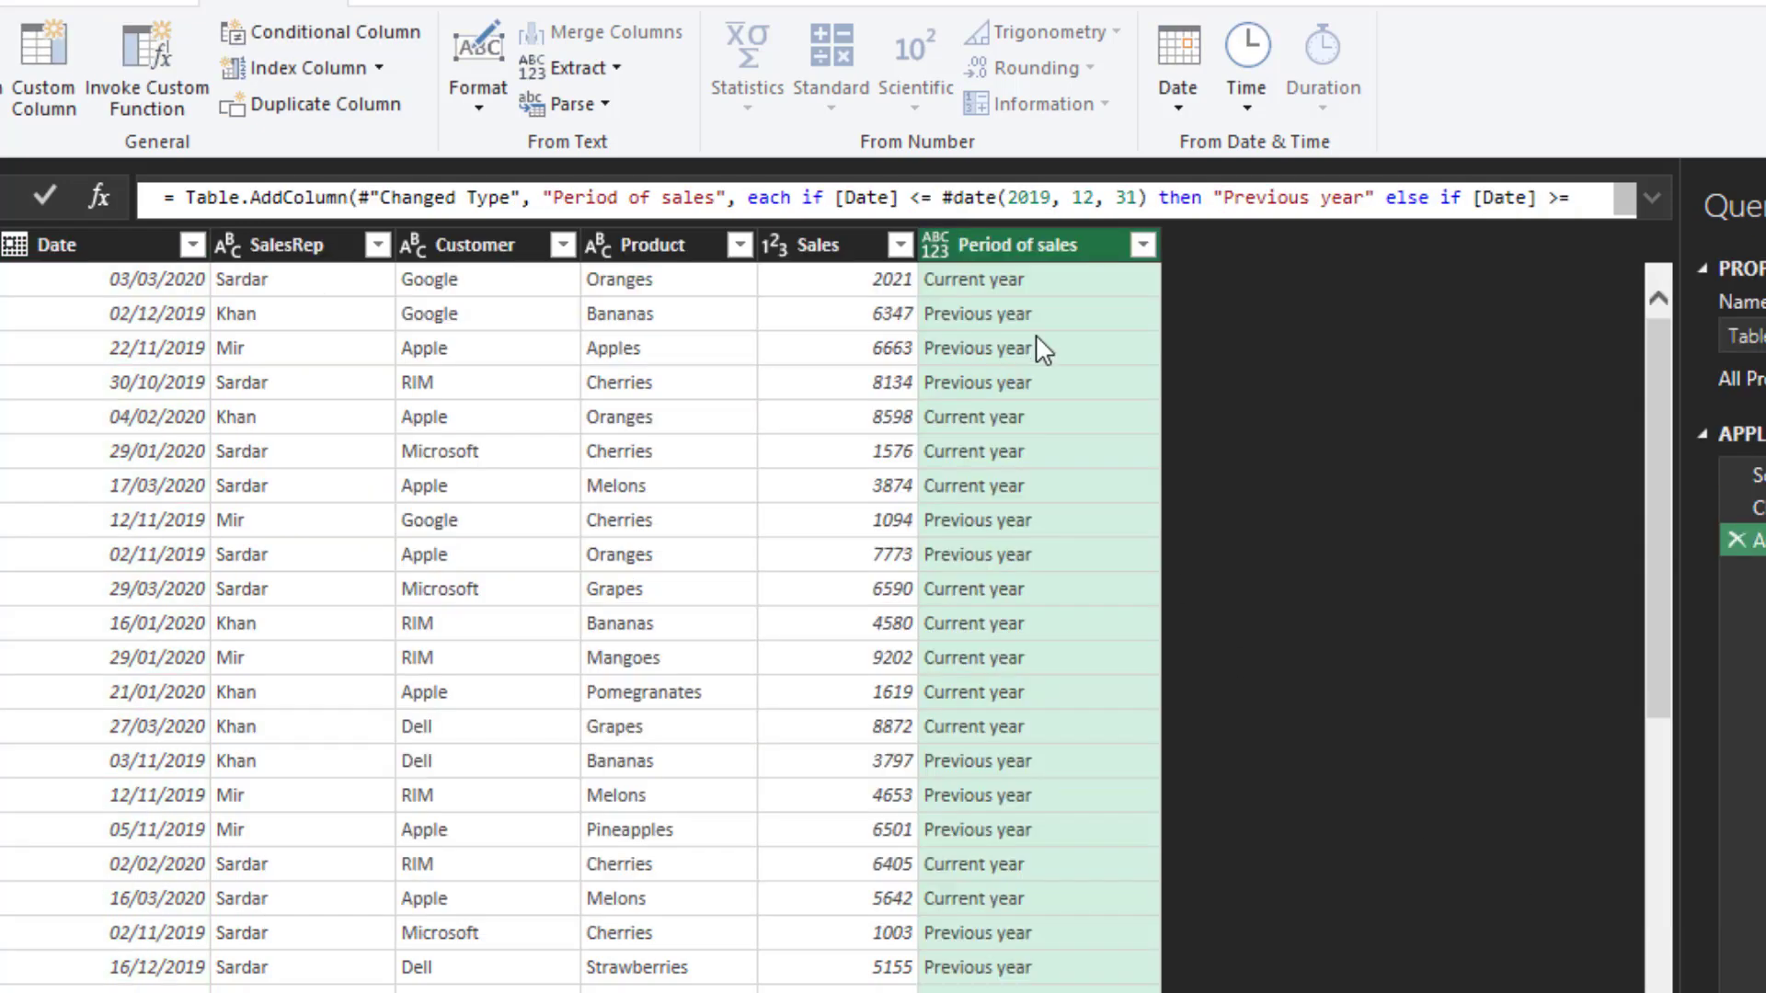
left_click(928, 251)
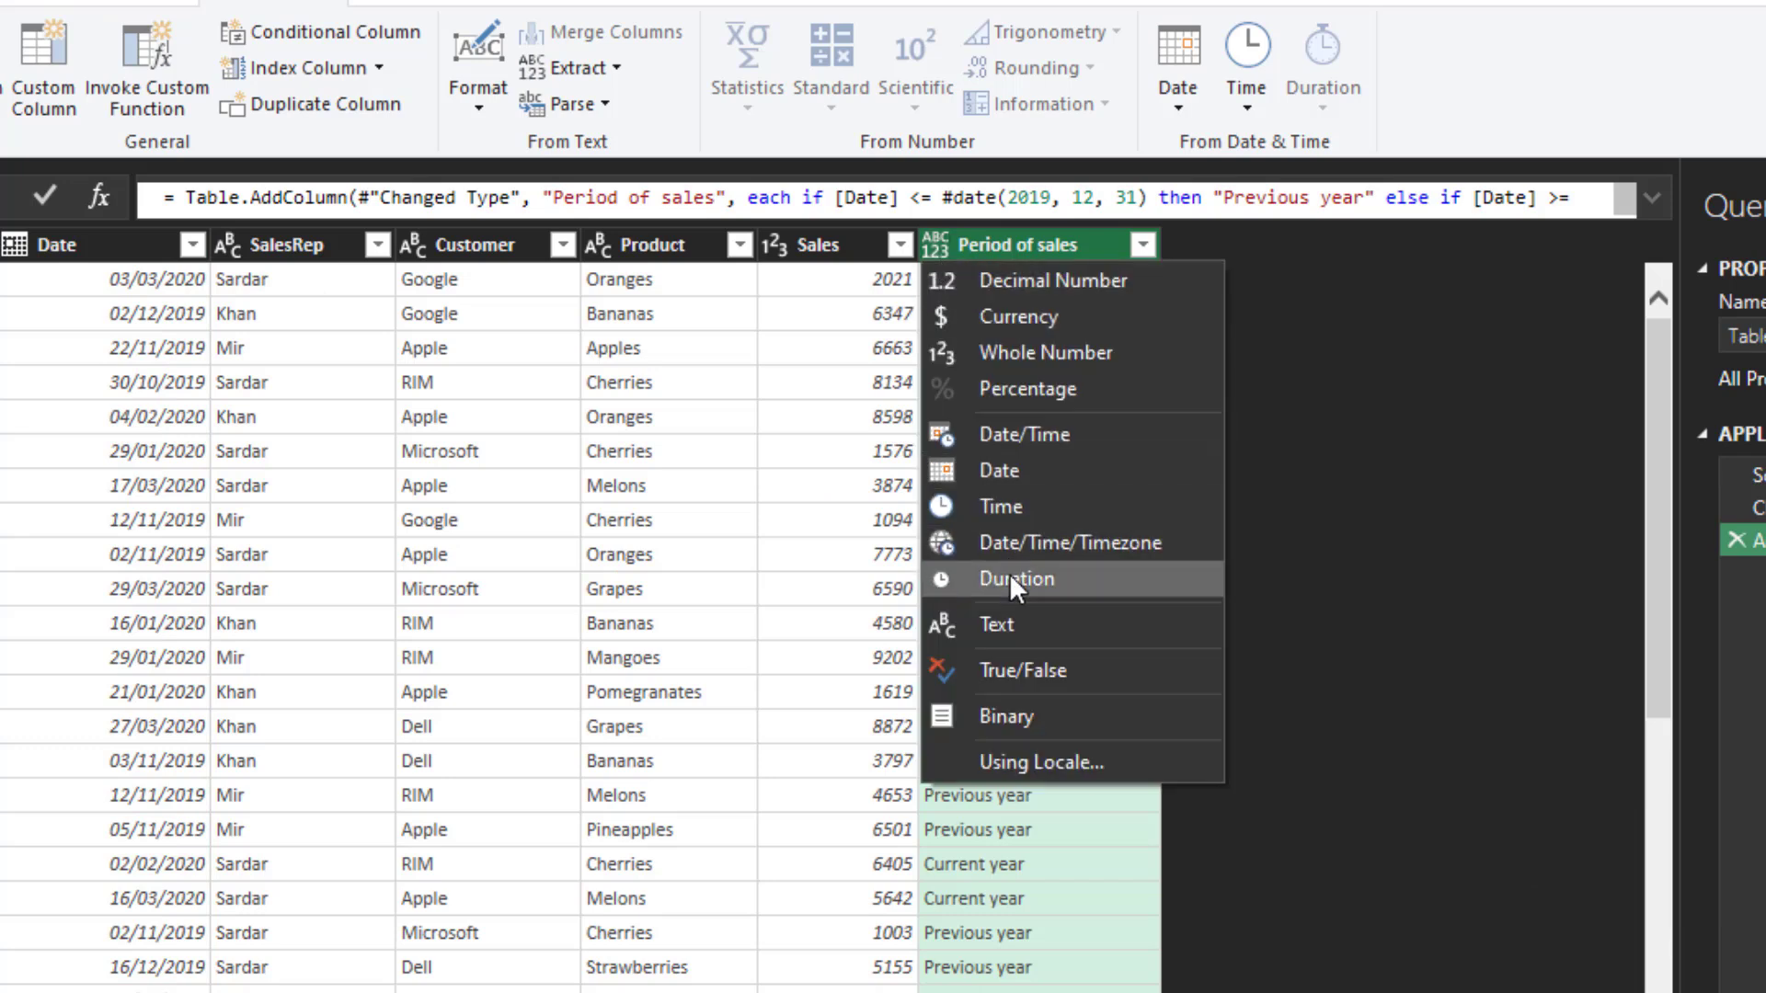
left_click(1012, 618)
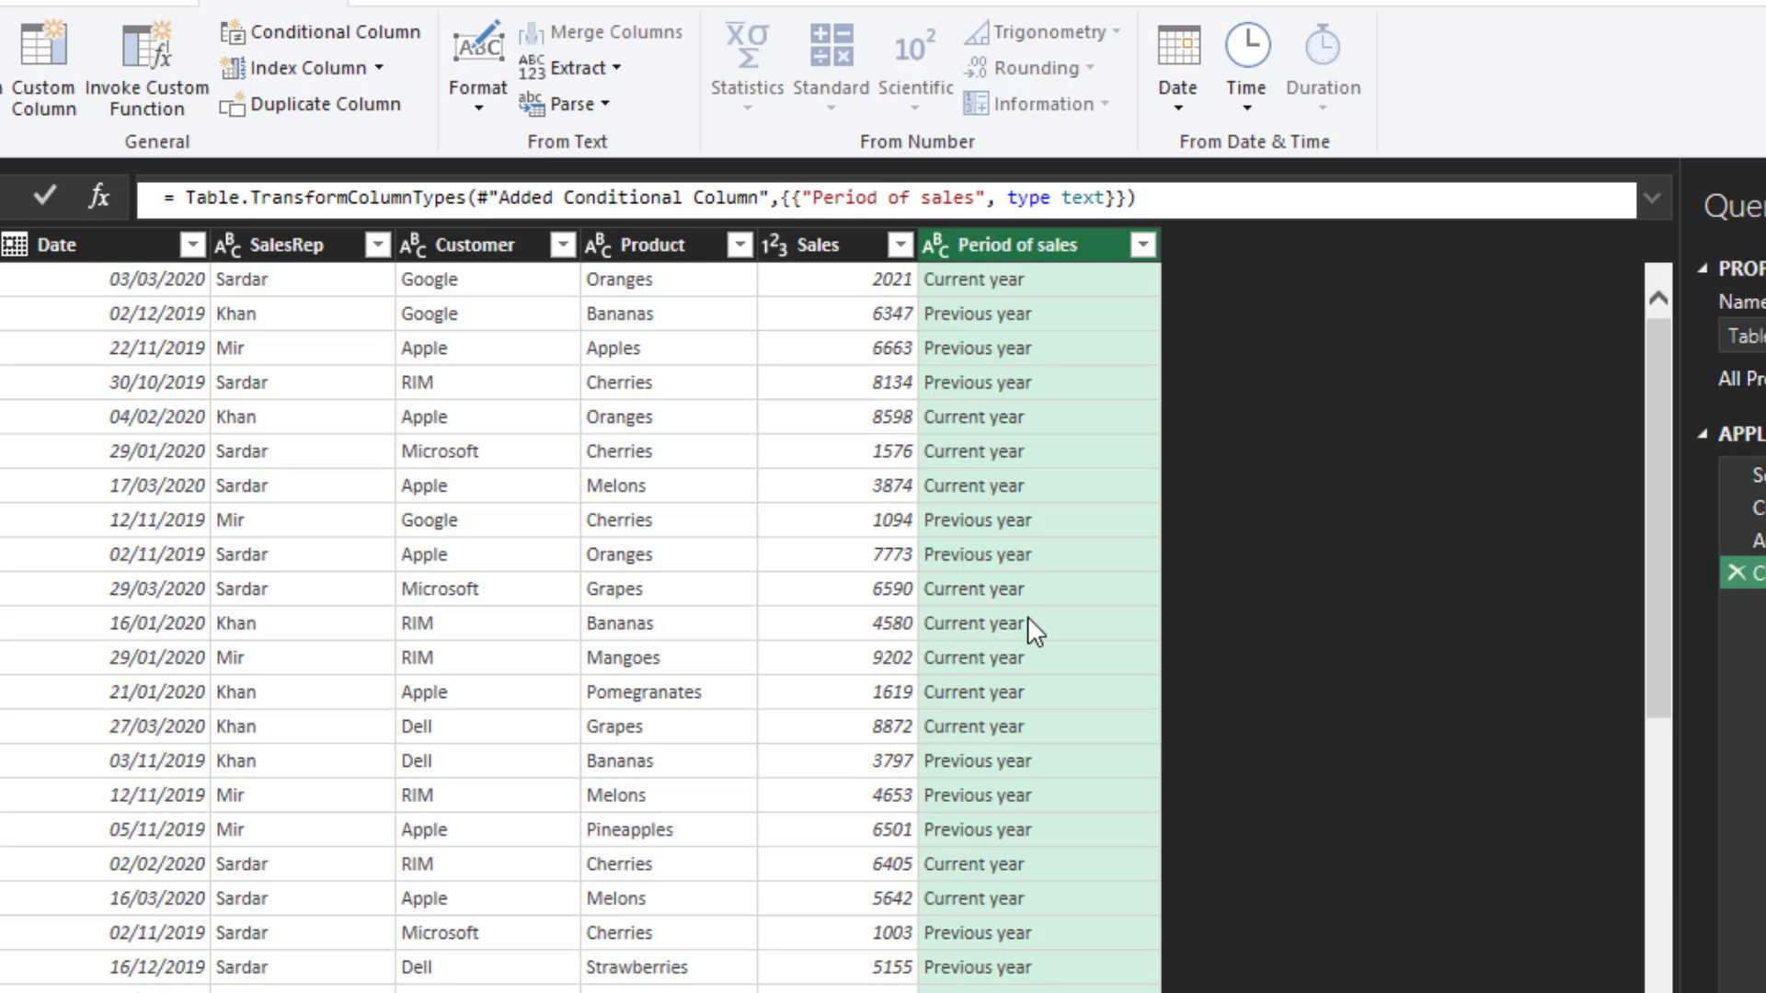
- Start another conditional column named "Commission %"
left_click(364, 35)
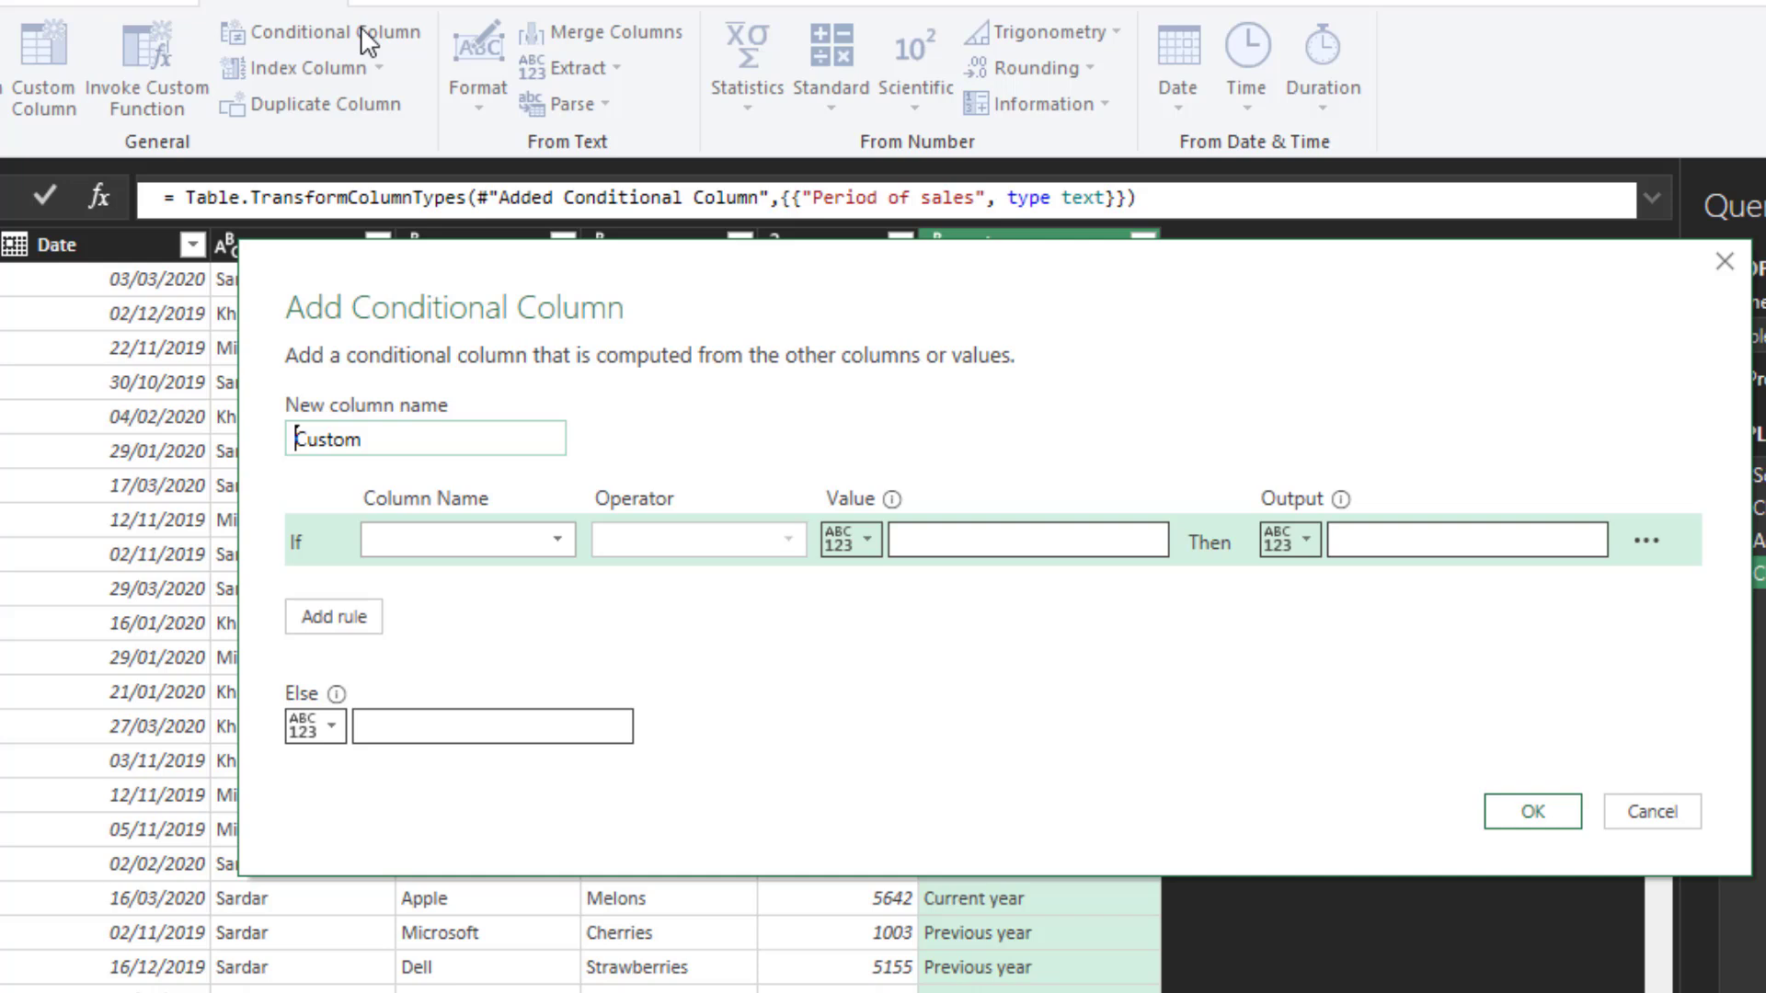
key("ctrl+a")
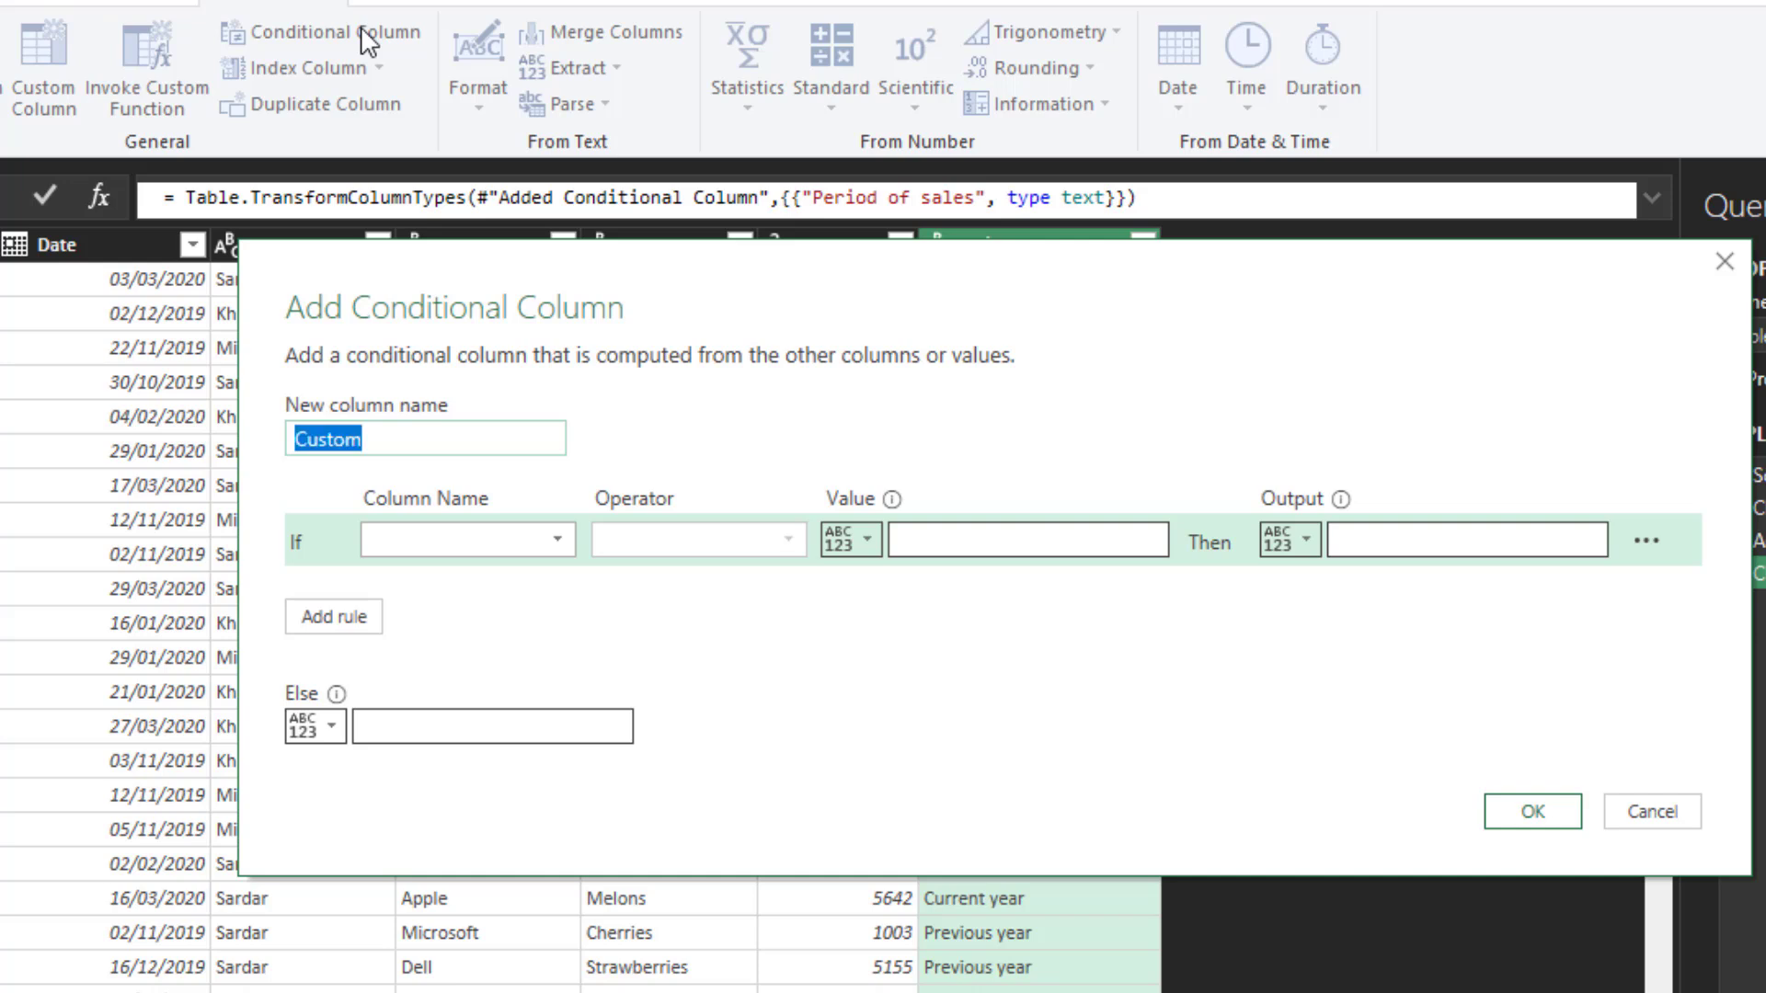
type("Commission")
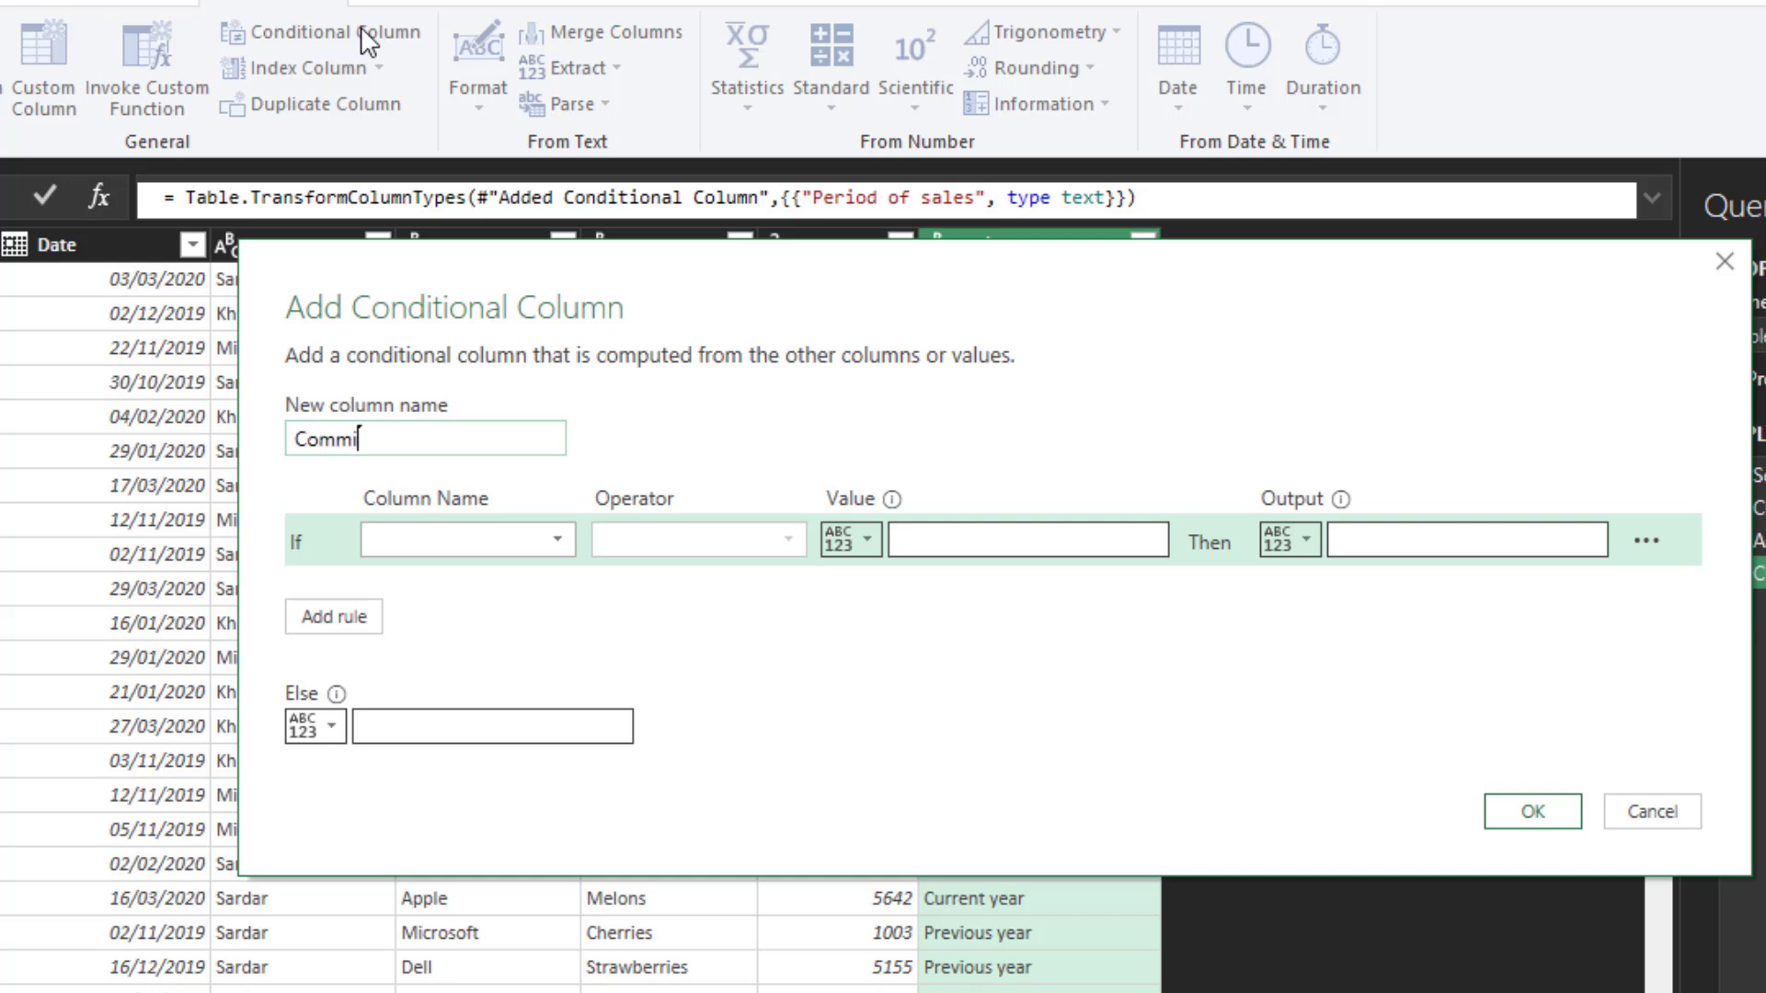
type(" %")
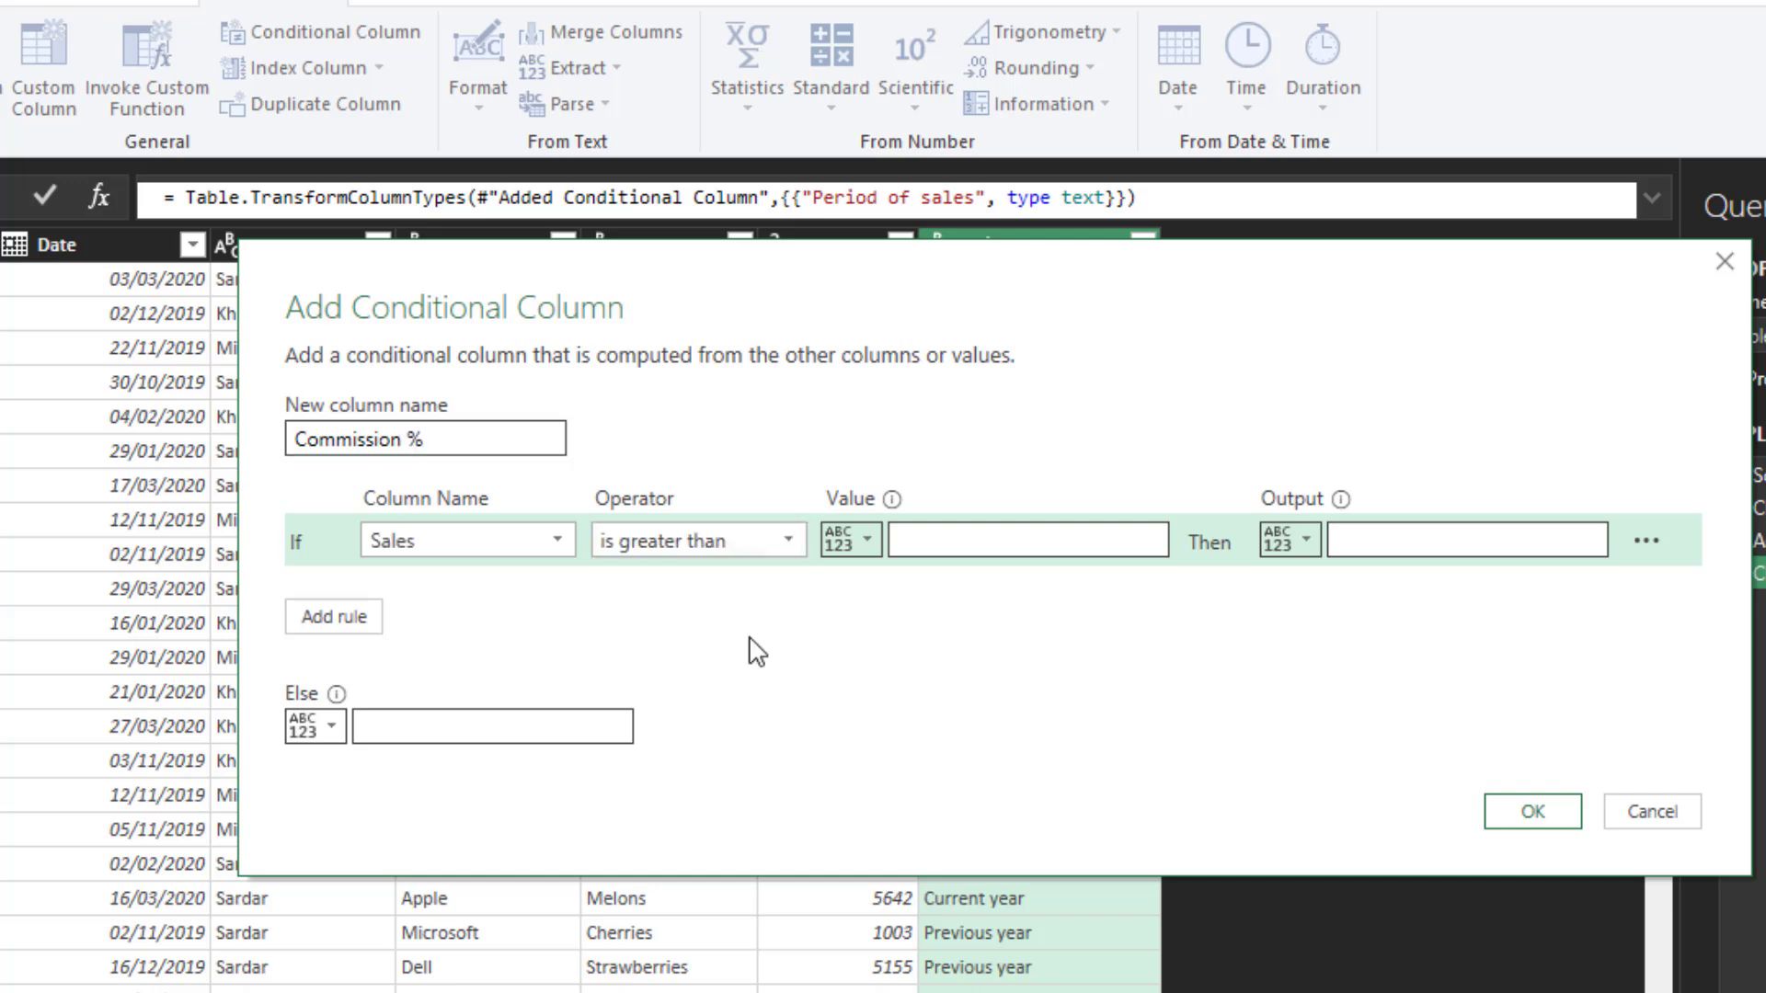
- Define the commission rule to output 0.02 when Sales is greater than 8000, with 0 as the Else value
left_click(1016, 540)
type("8000")
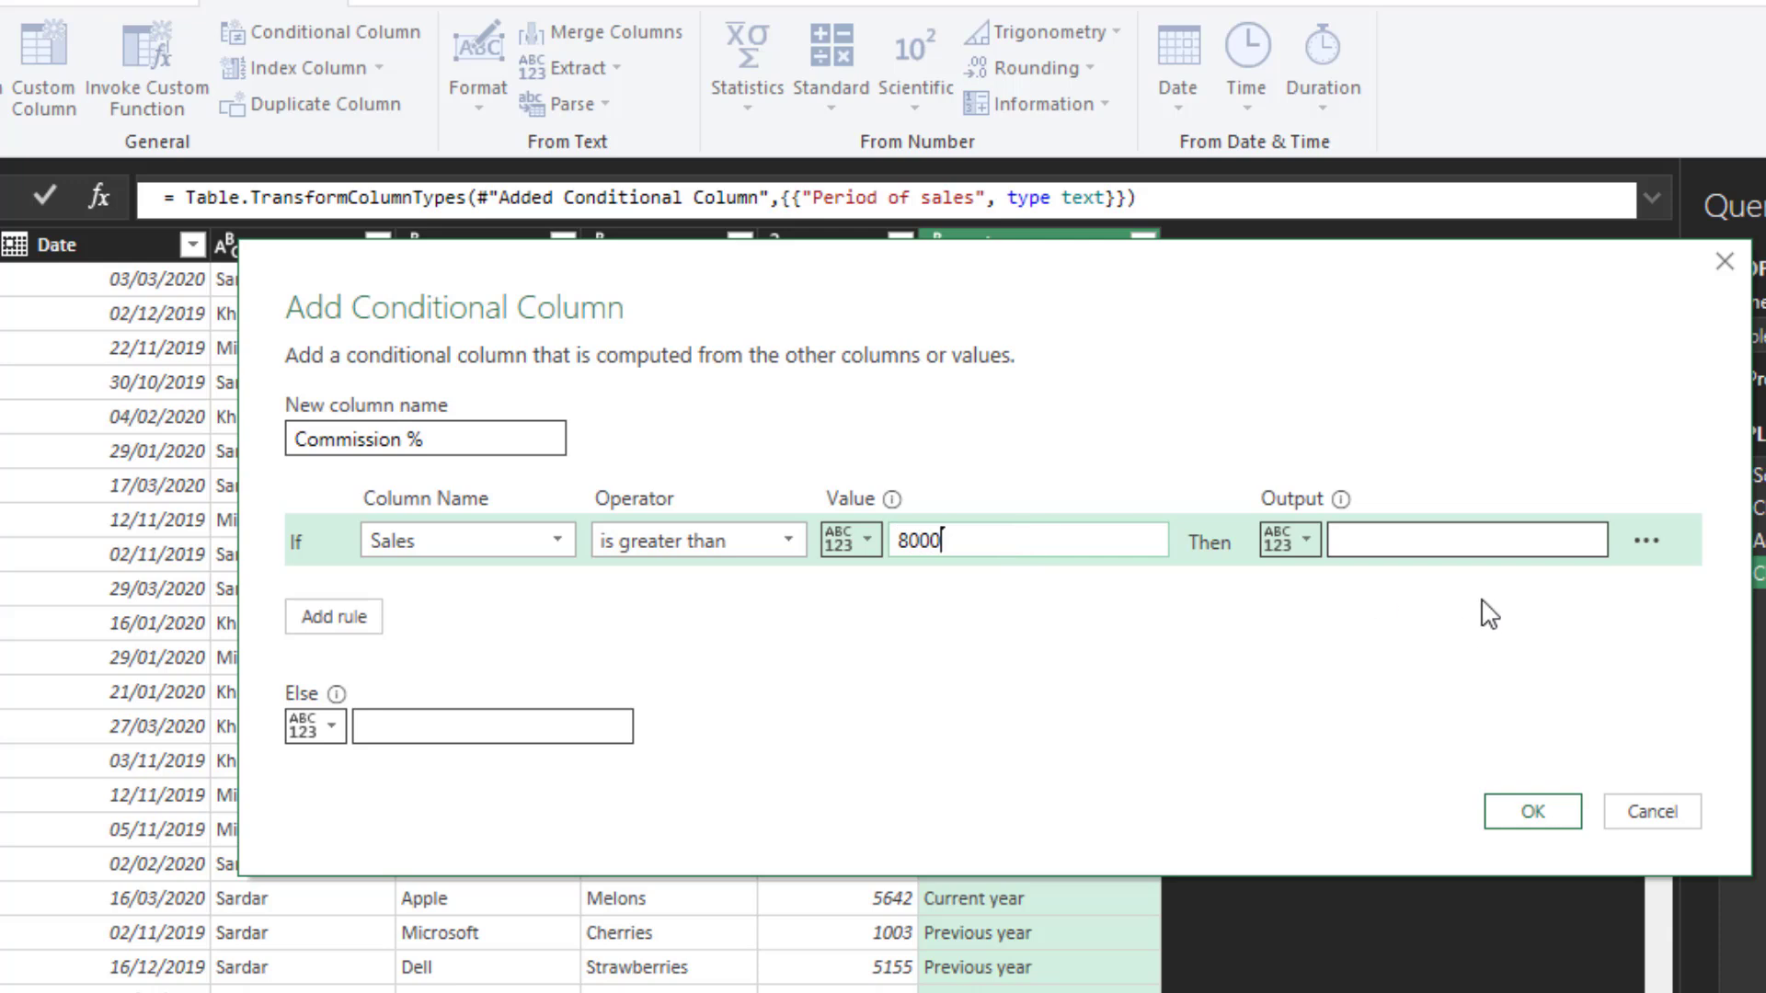
left_click(1496, 540)
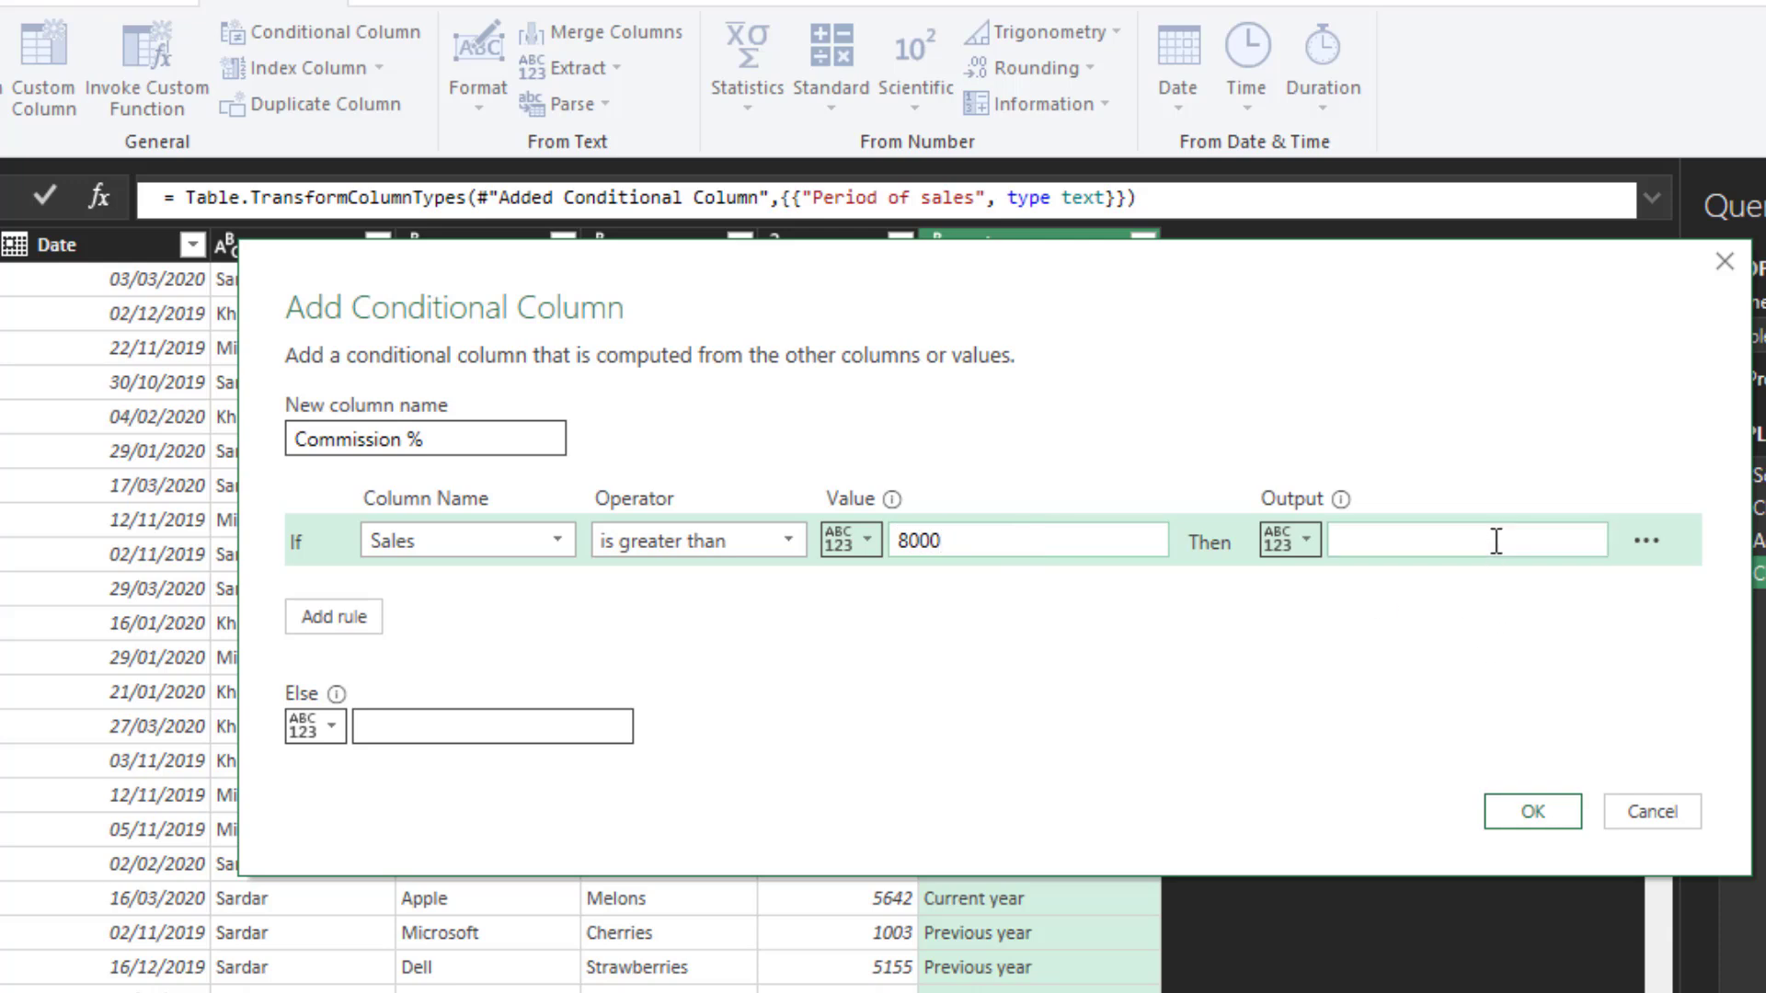
type("0.02")
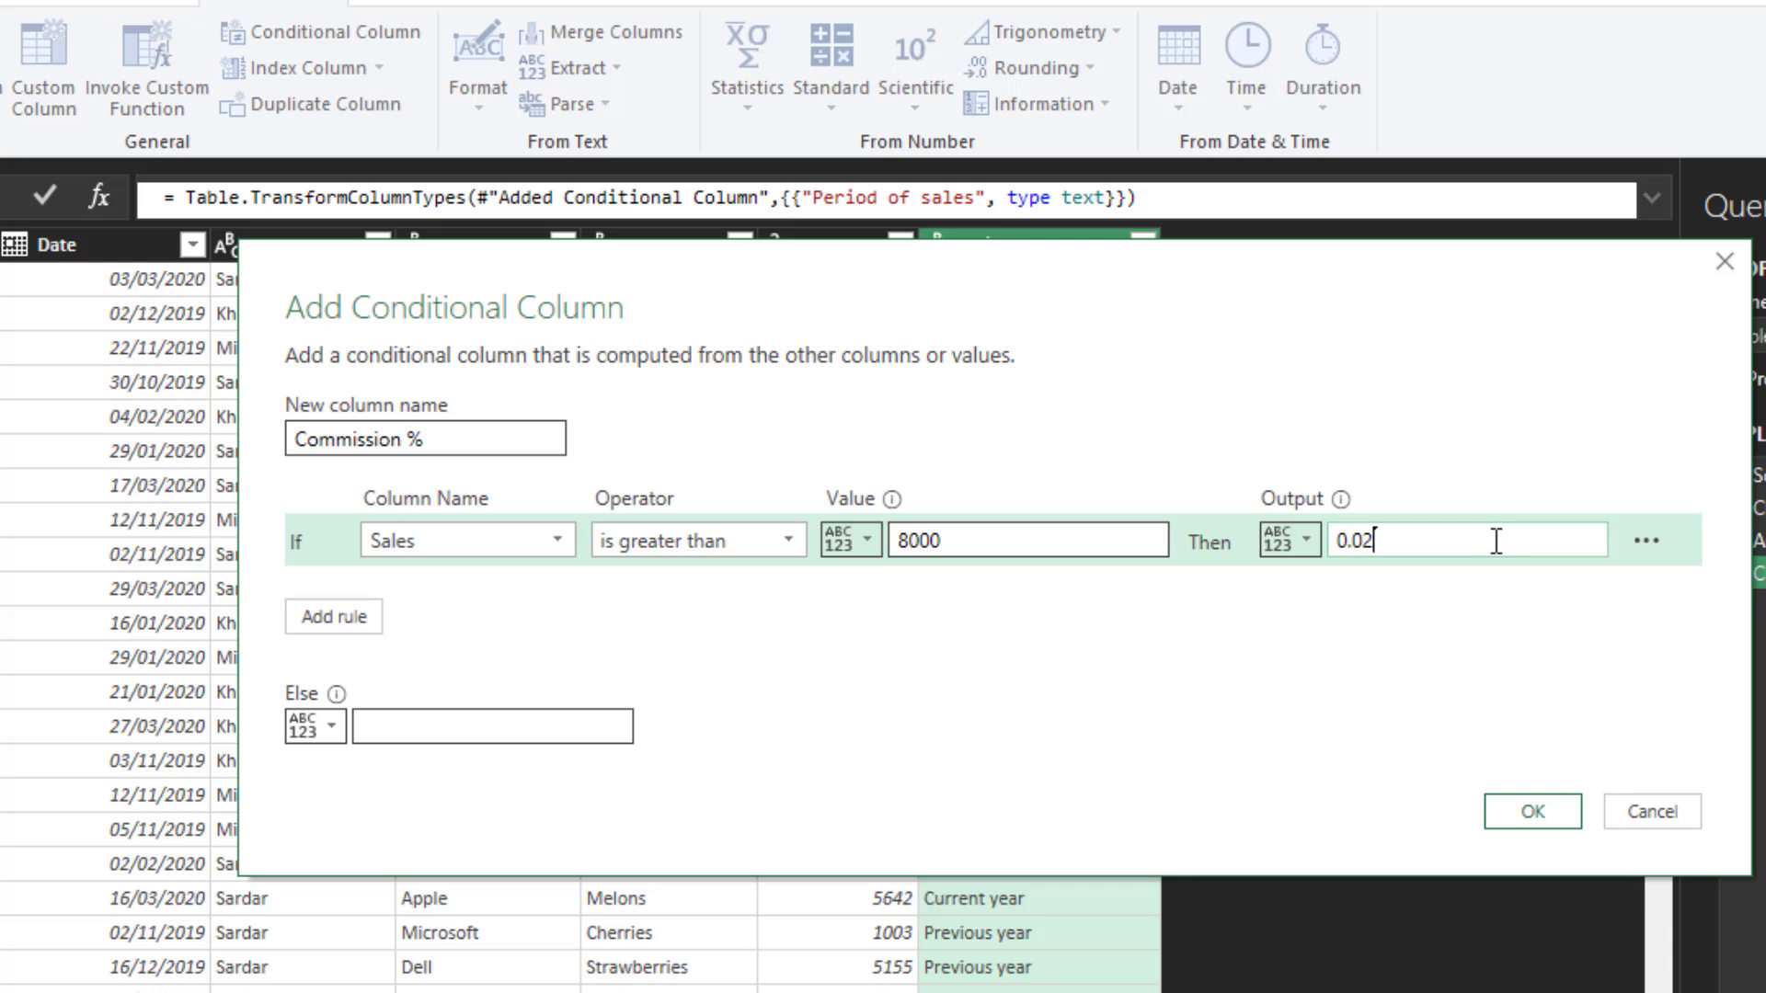
left_click(520, 729)
type("0")
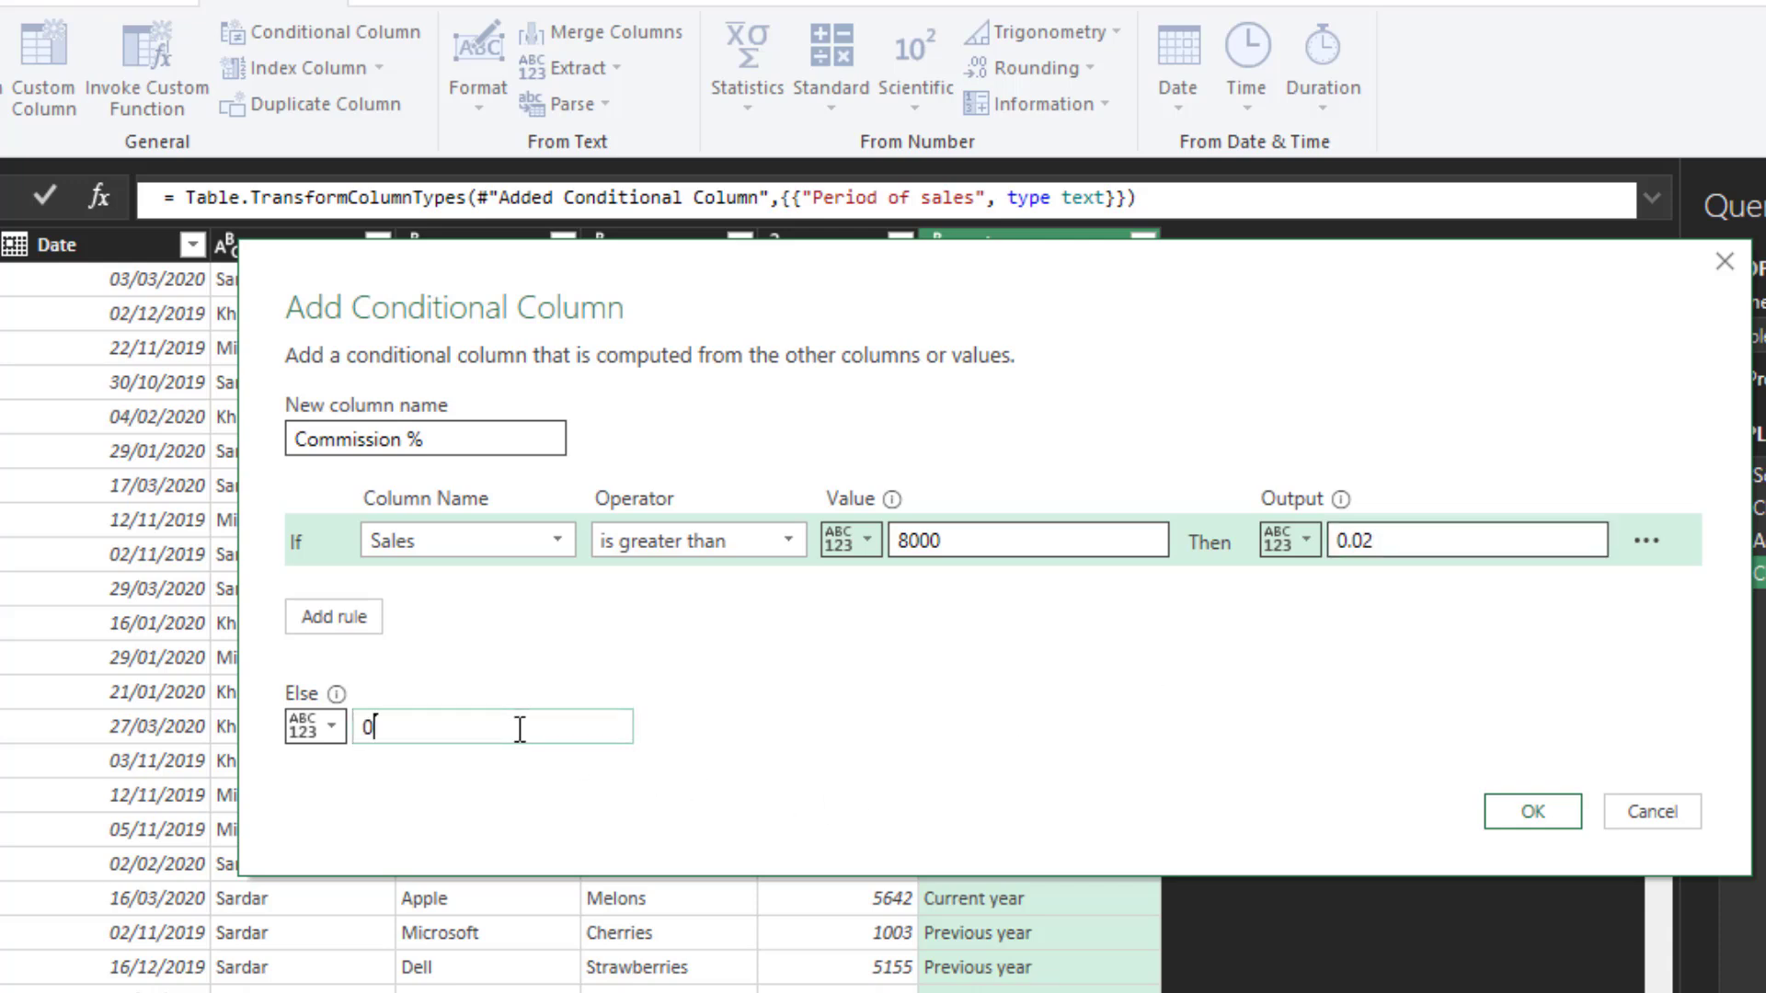
- Create the Commission % column and set its data type to Percentage
left_click(1547, 818)
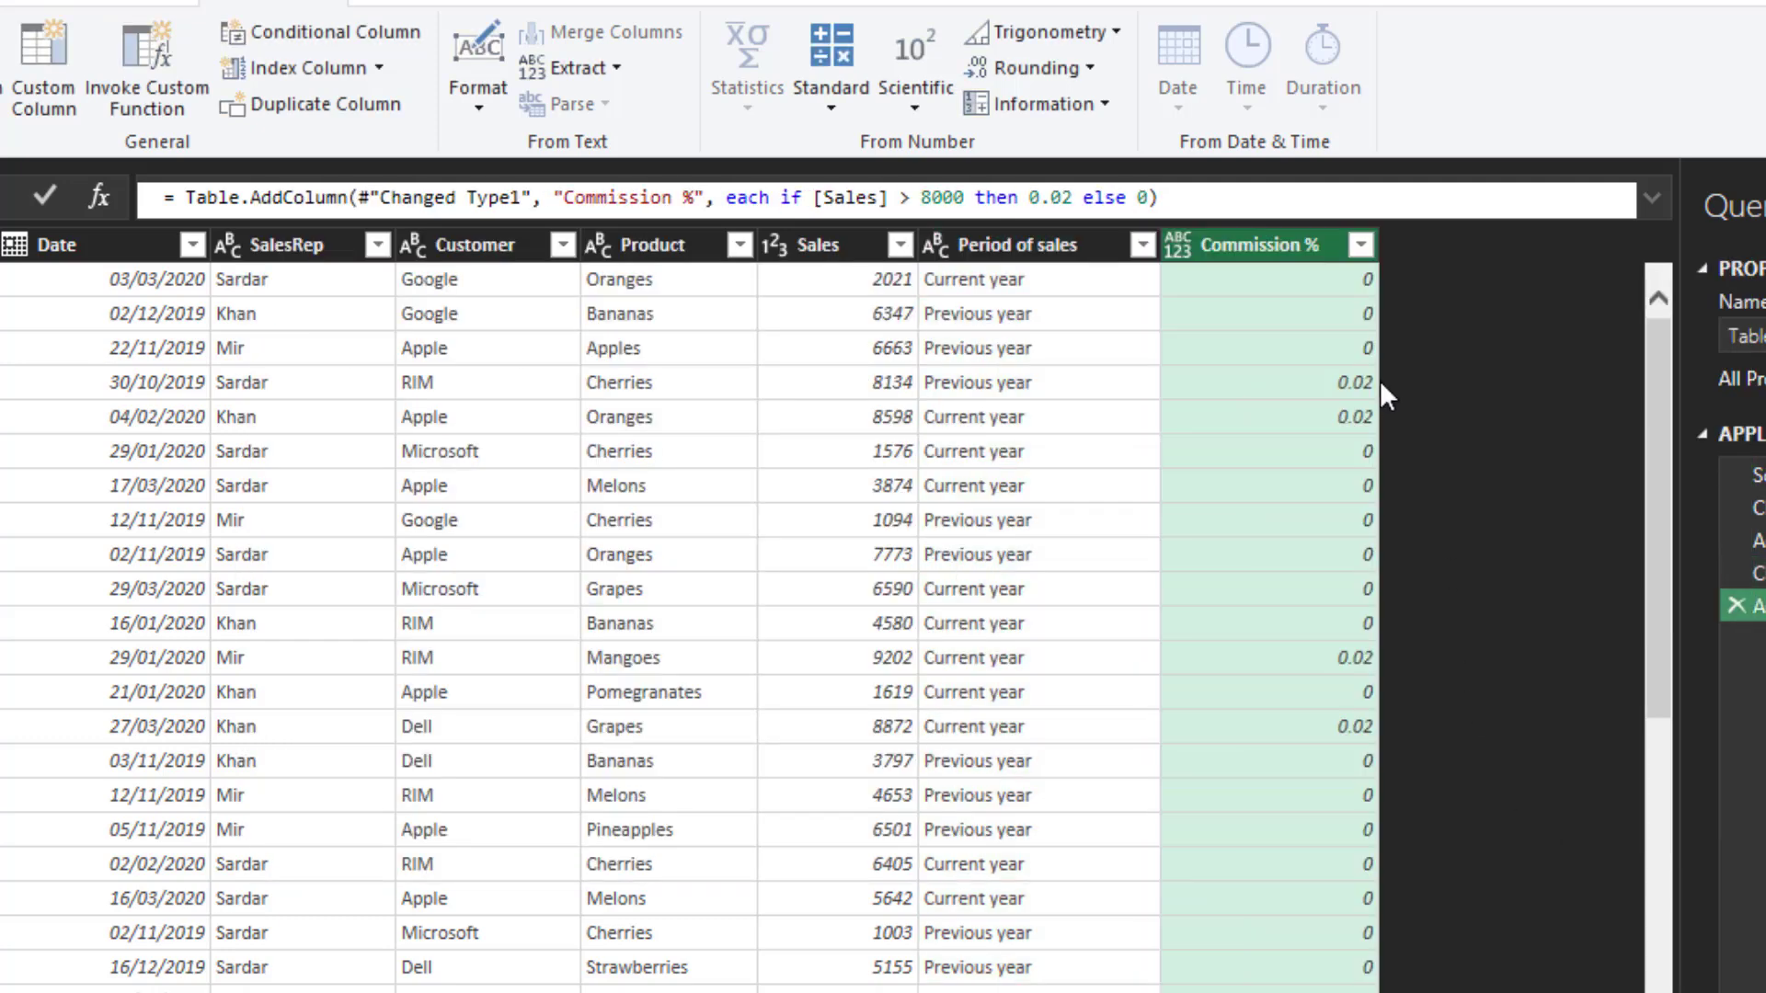
left_click(1178, 245)
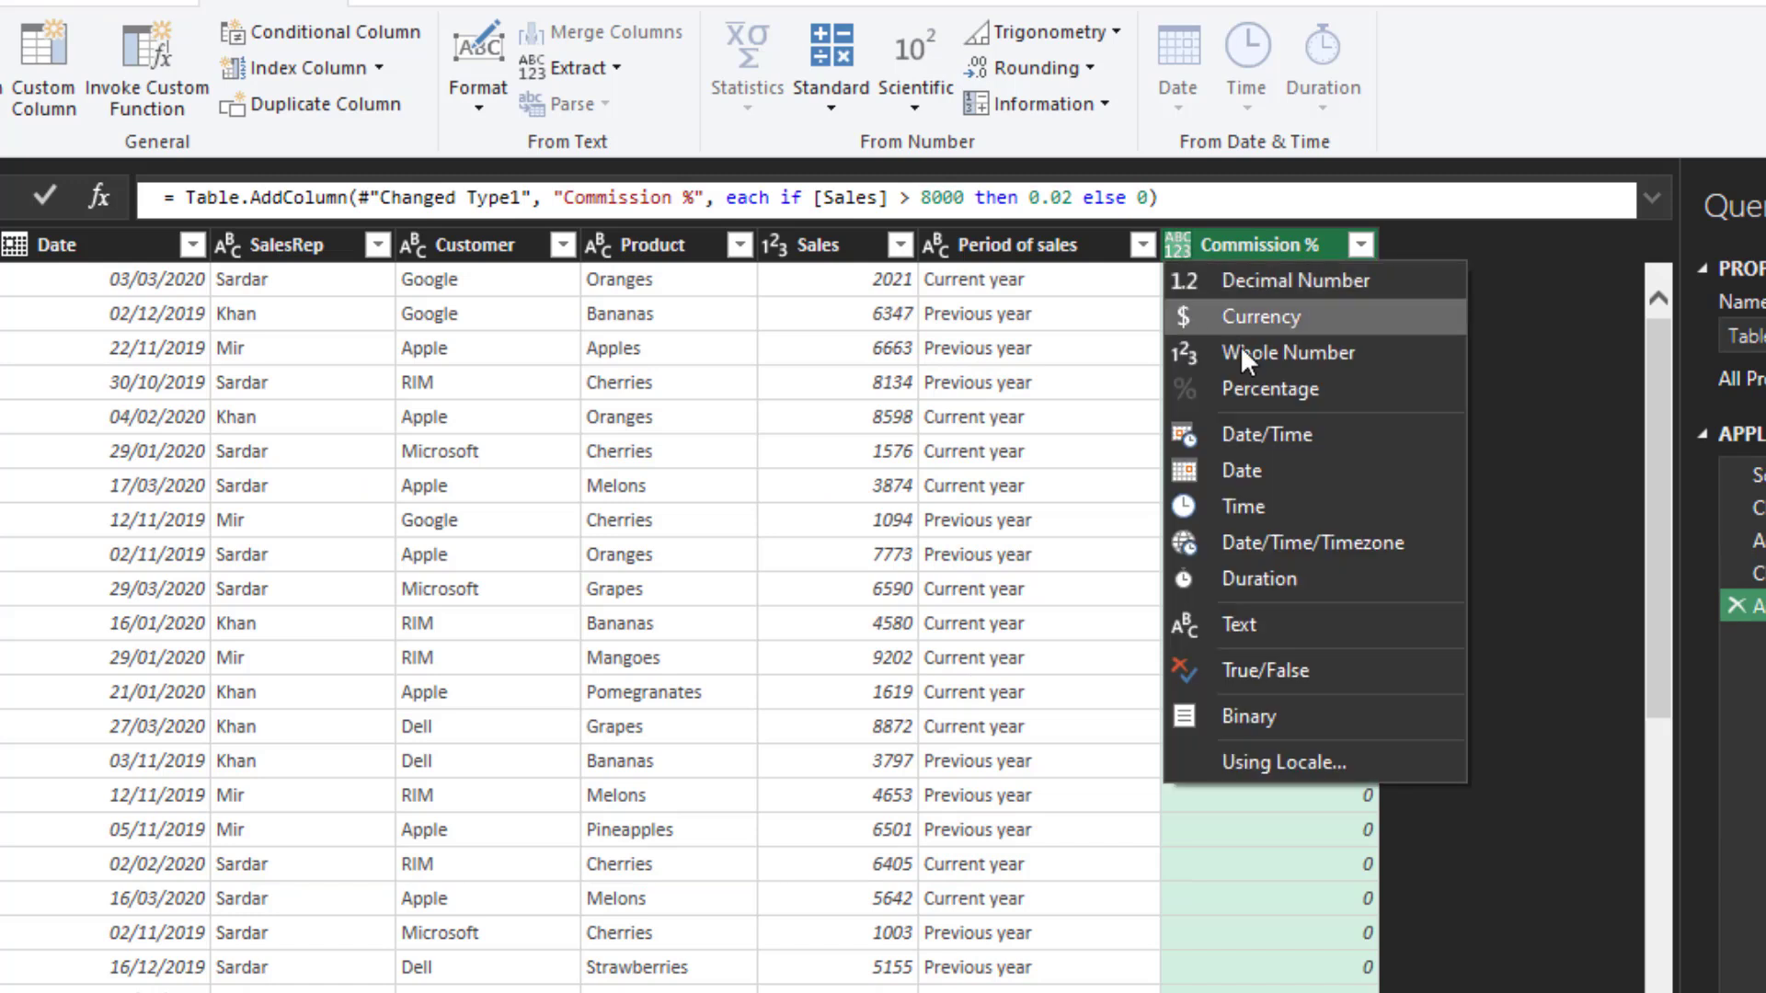
left_click(1283, 388)
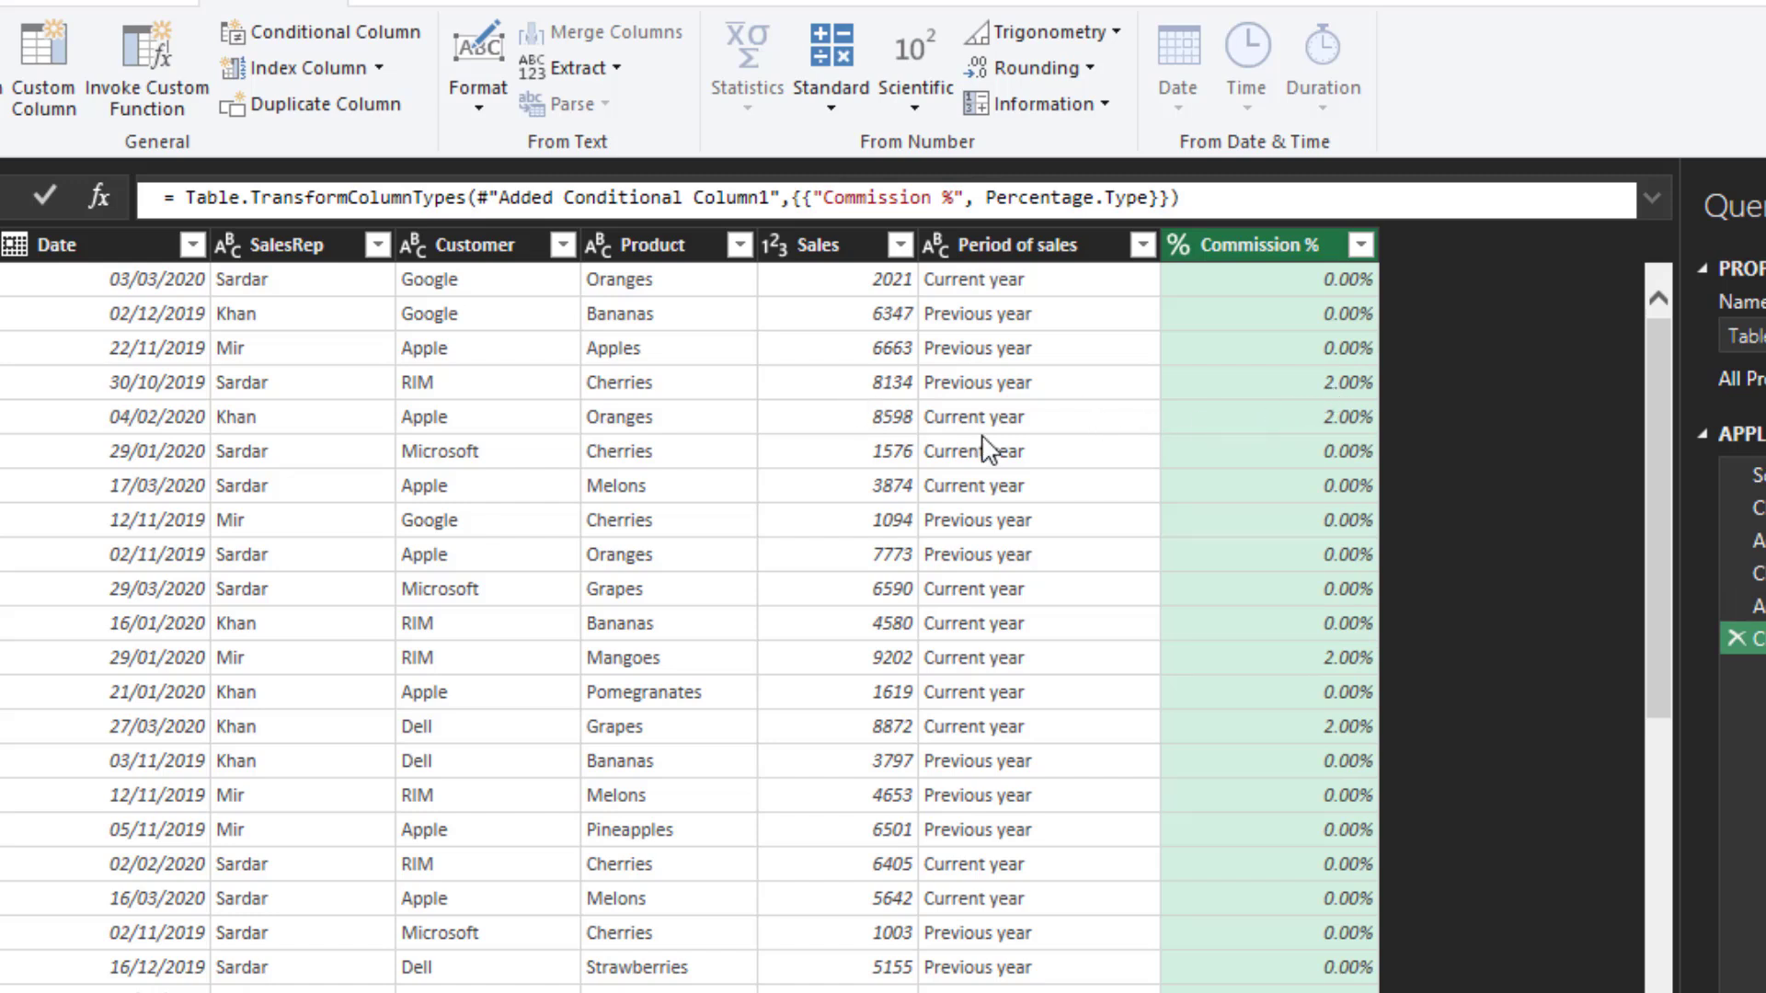
- Start a third conditional column named "Region"
left_click(311, 31)
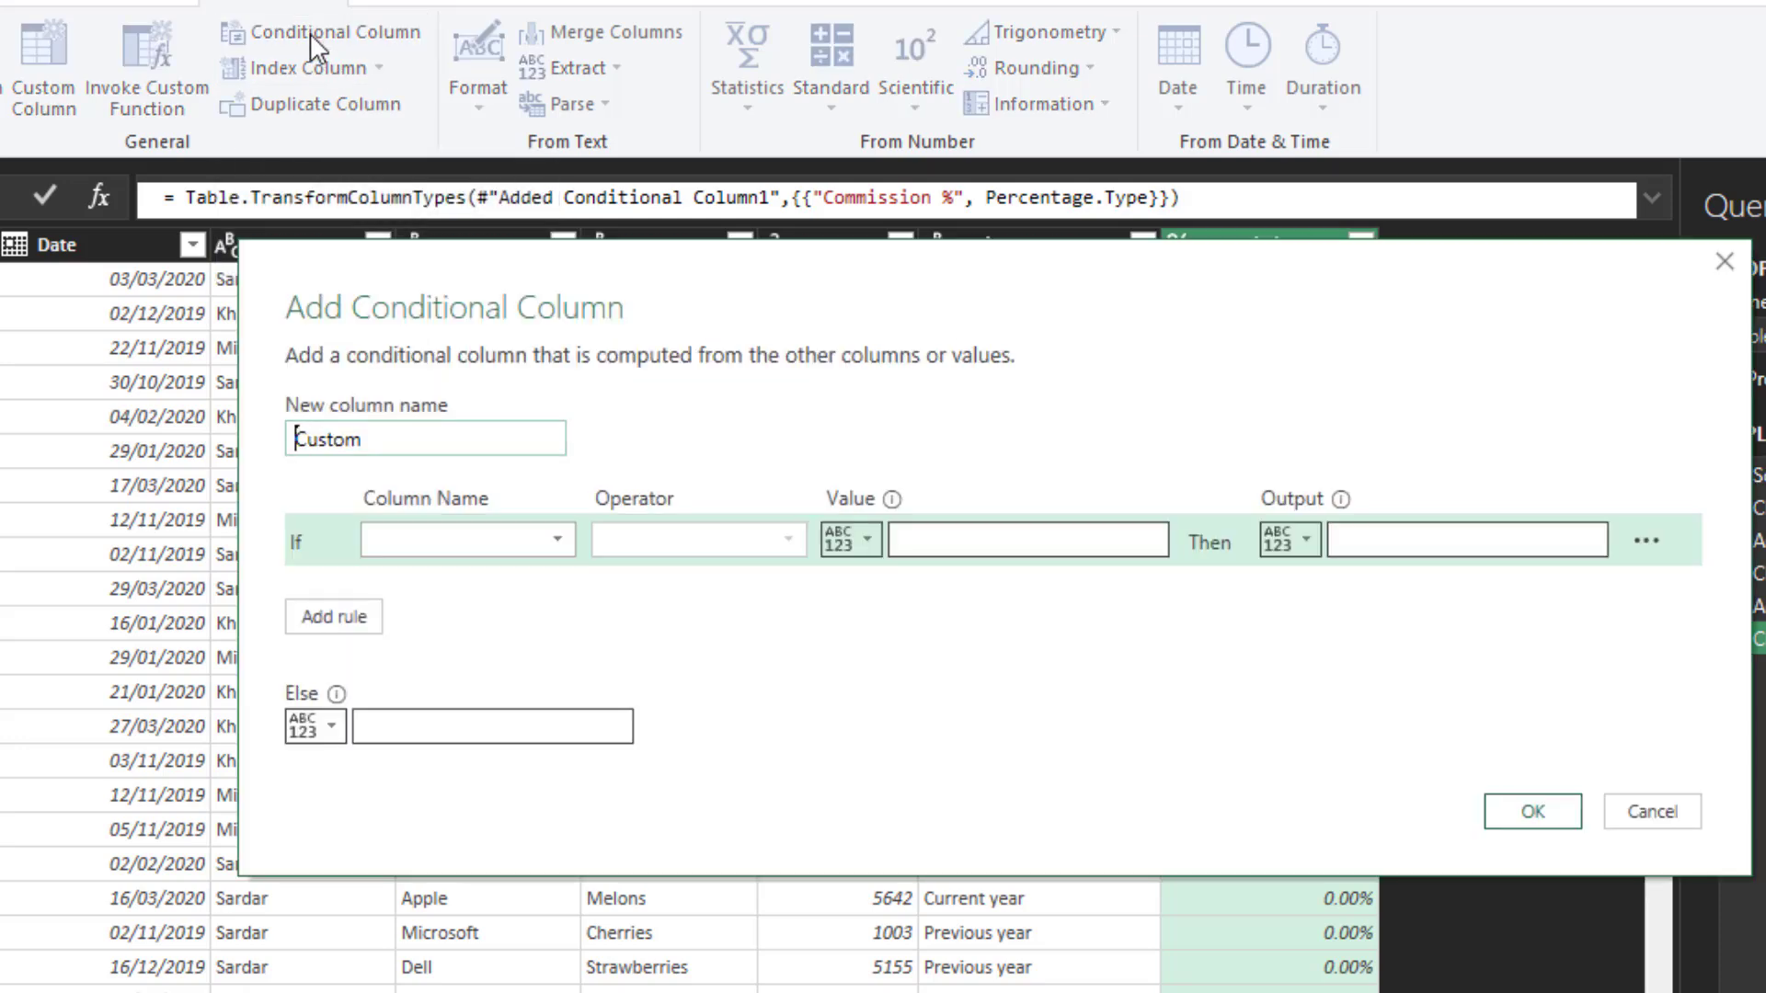
key("ctrl+a")
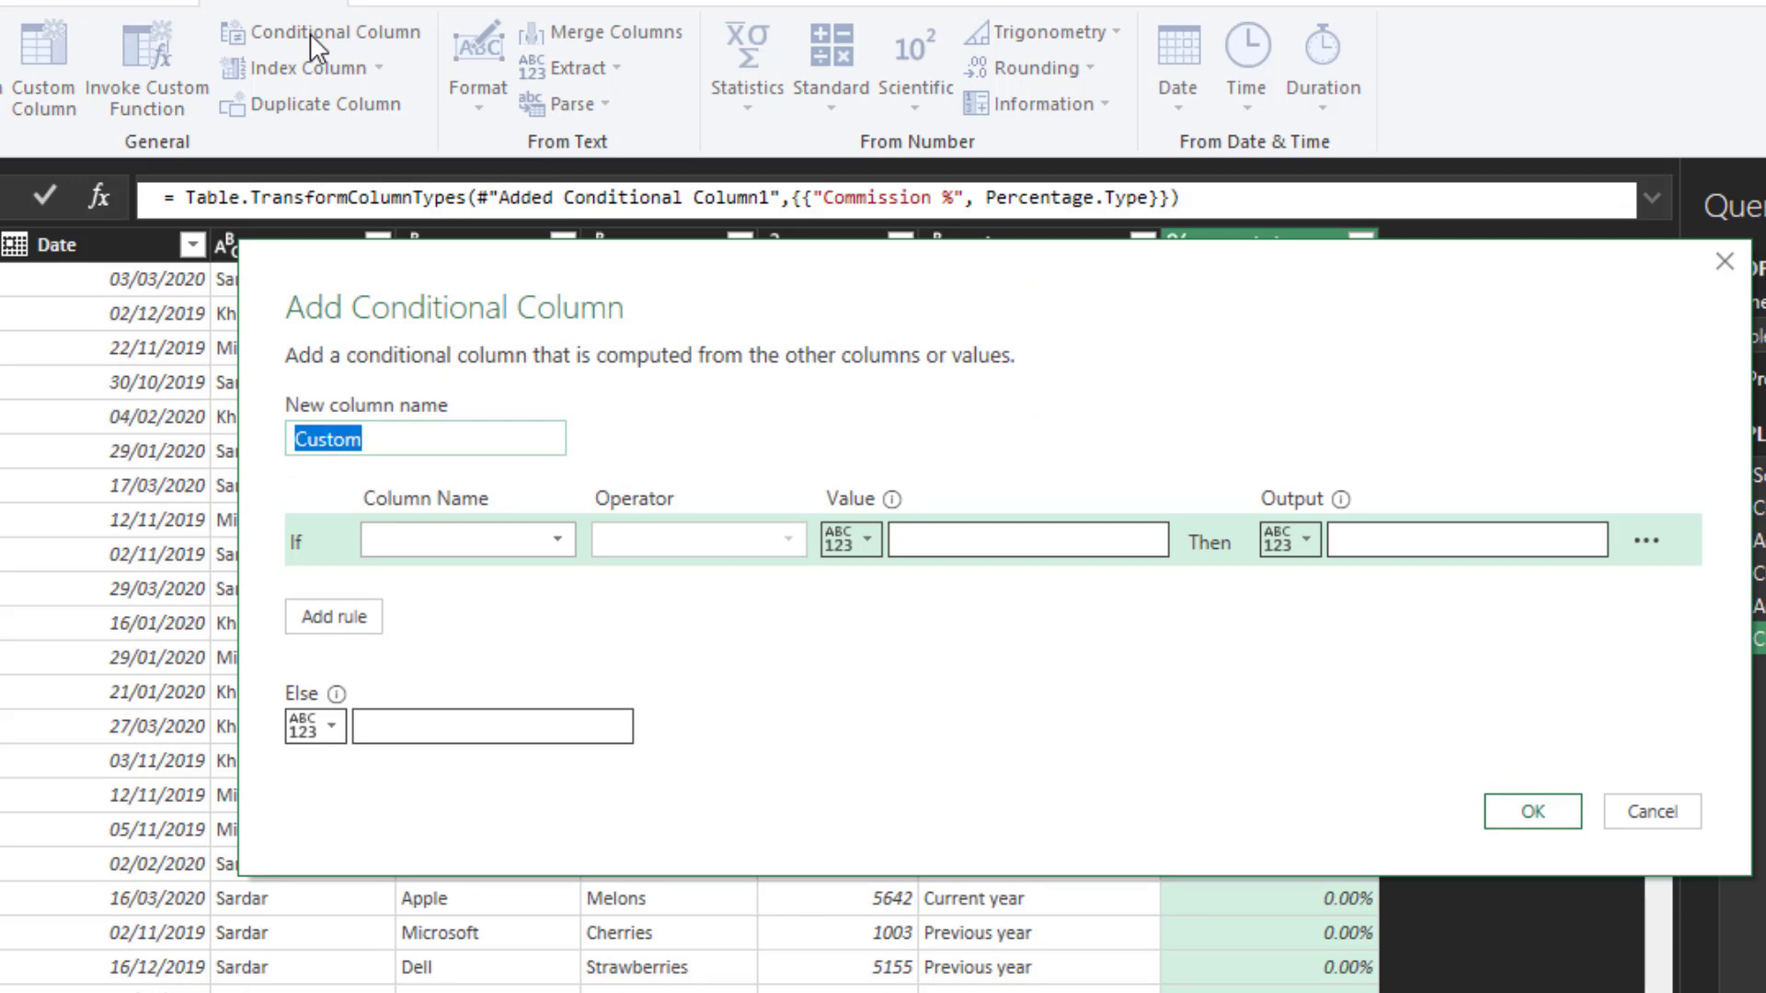
type("Region")
key("Tab")
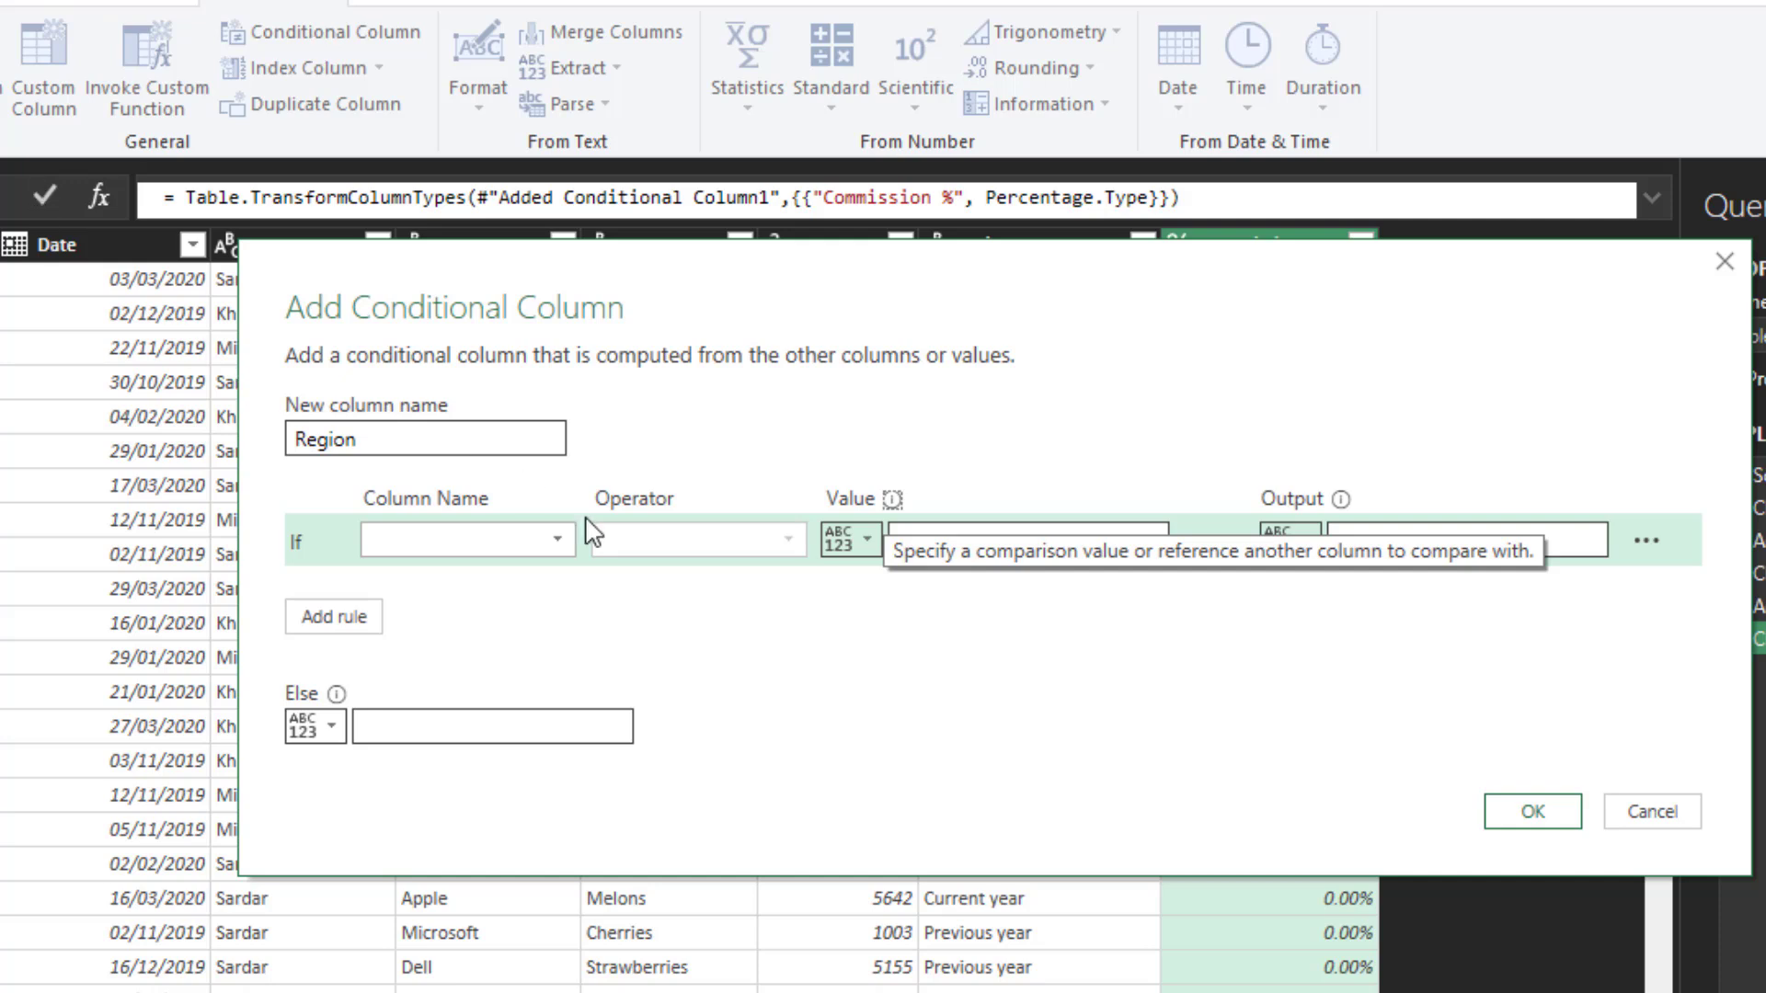
- Define the first region rule to output "North" when Customer equals "Apple"
left_click(561, 552)
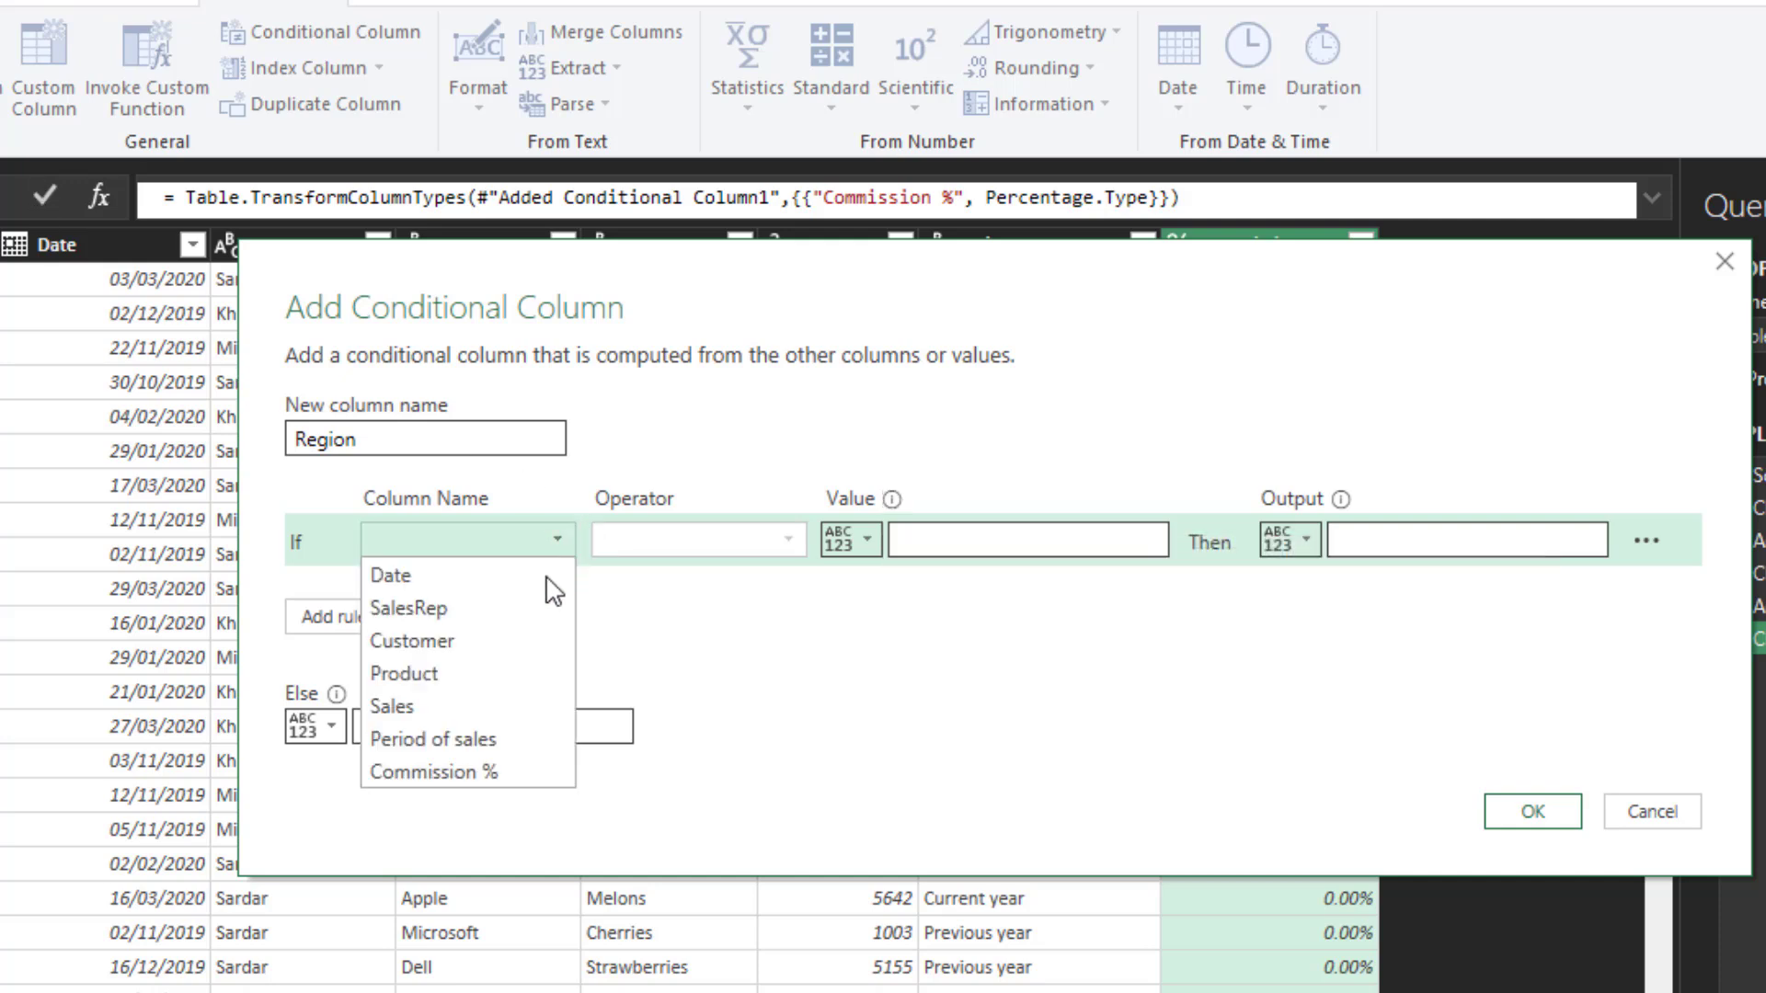
left_click(530, 641)
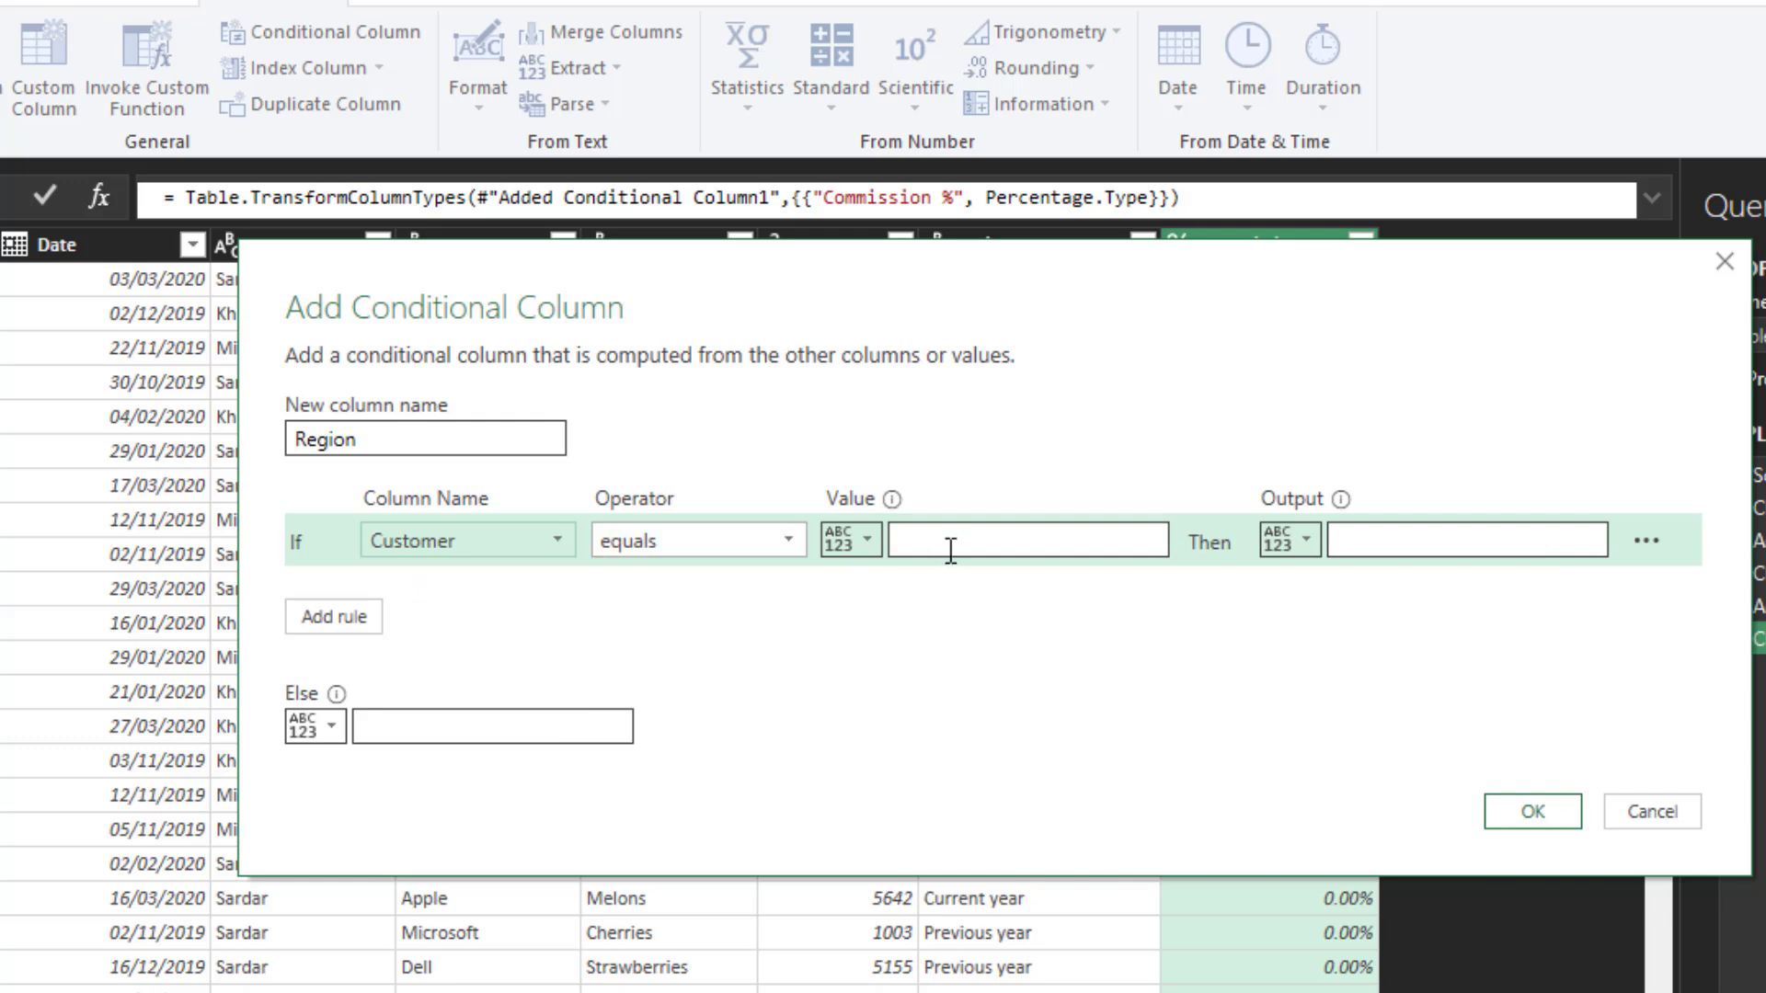
left_click(966, 536)
type("App")
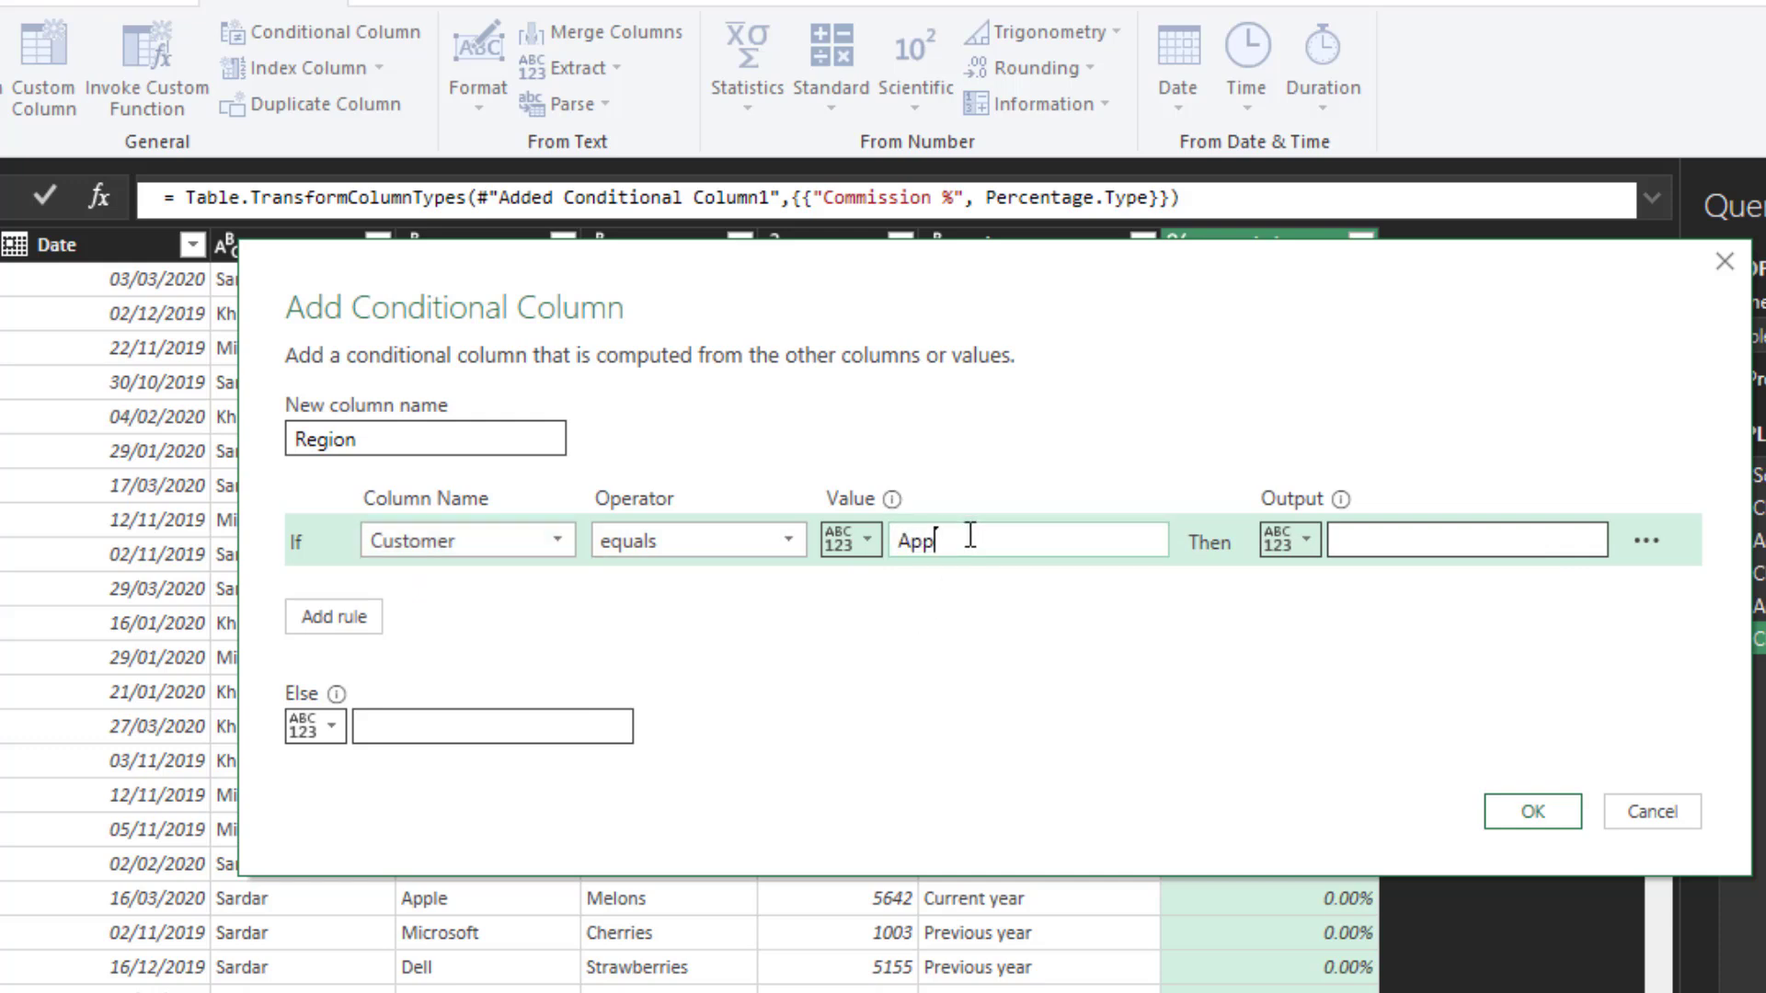
type("les")
key("BackSpace")
left_click(1455, 541)
type("North")
- Add a second region rule that outputs "North" when Customer equals "Microsoft"
left_click(372, 625)
left_click(560, 591)
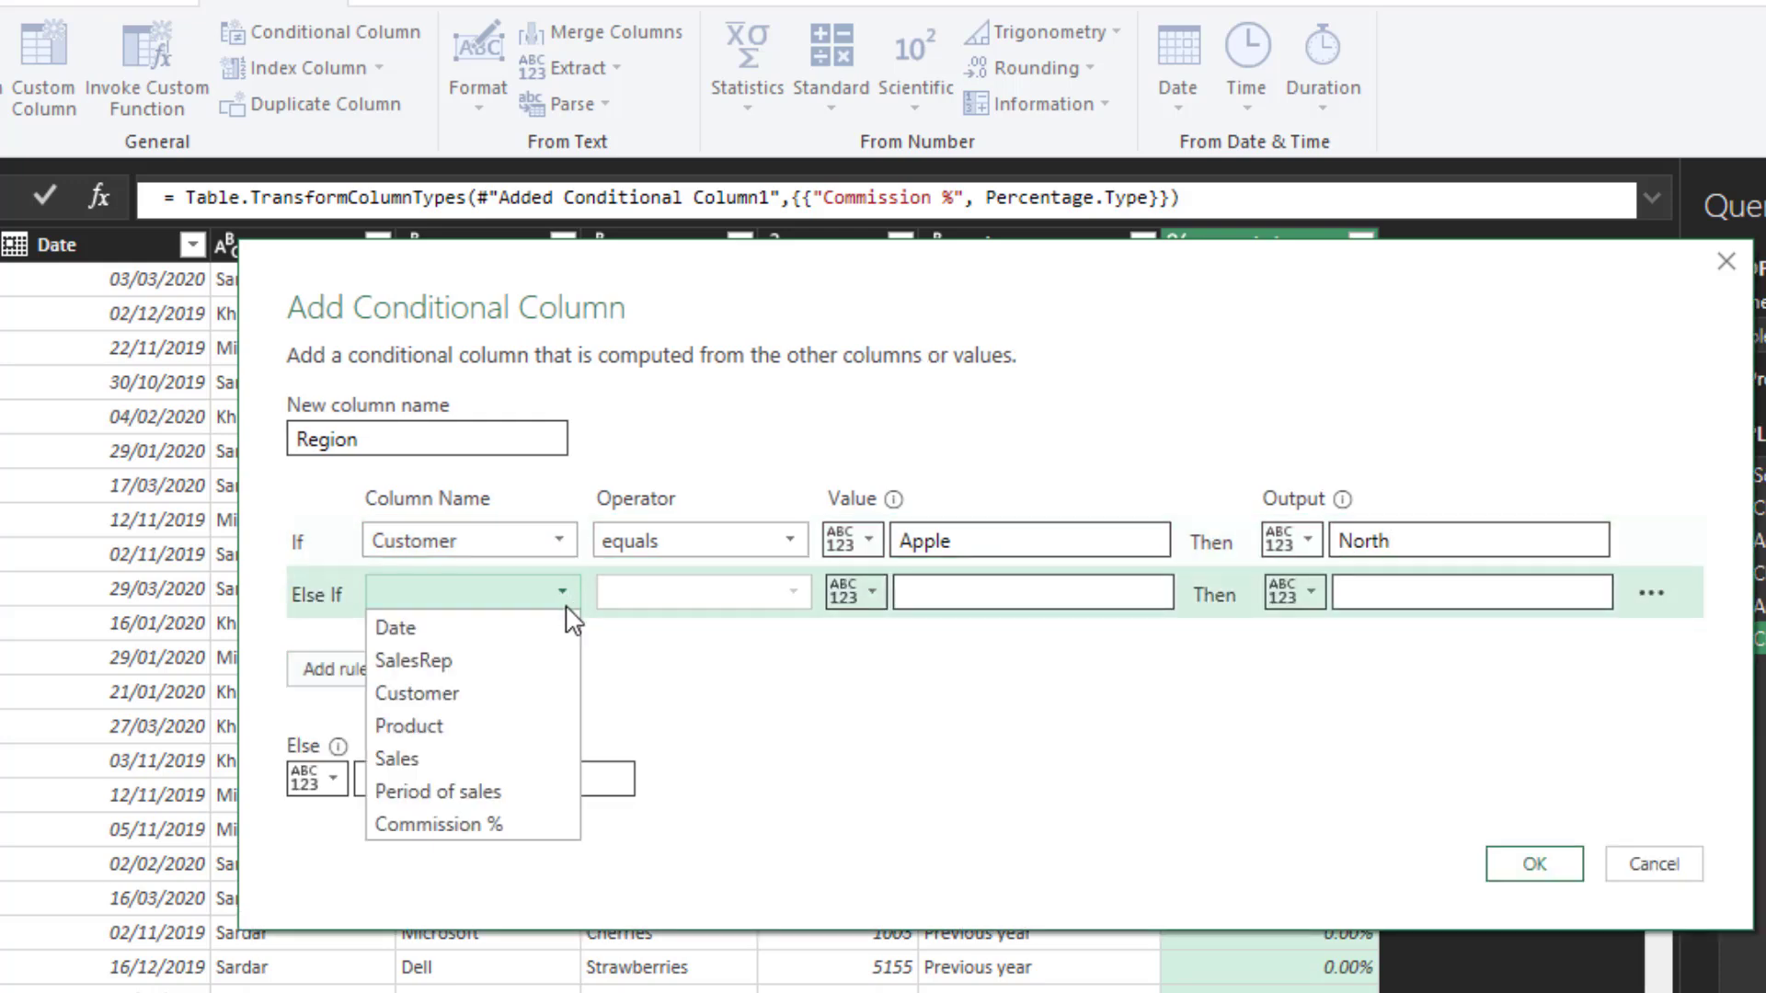
left_click(540, 694)
left_click(1001, 595)
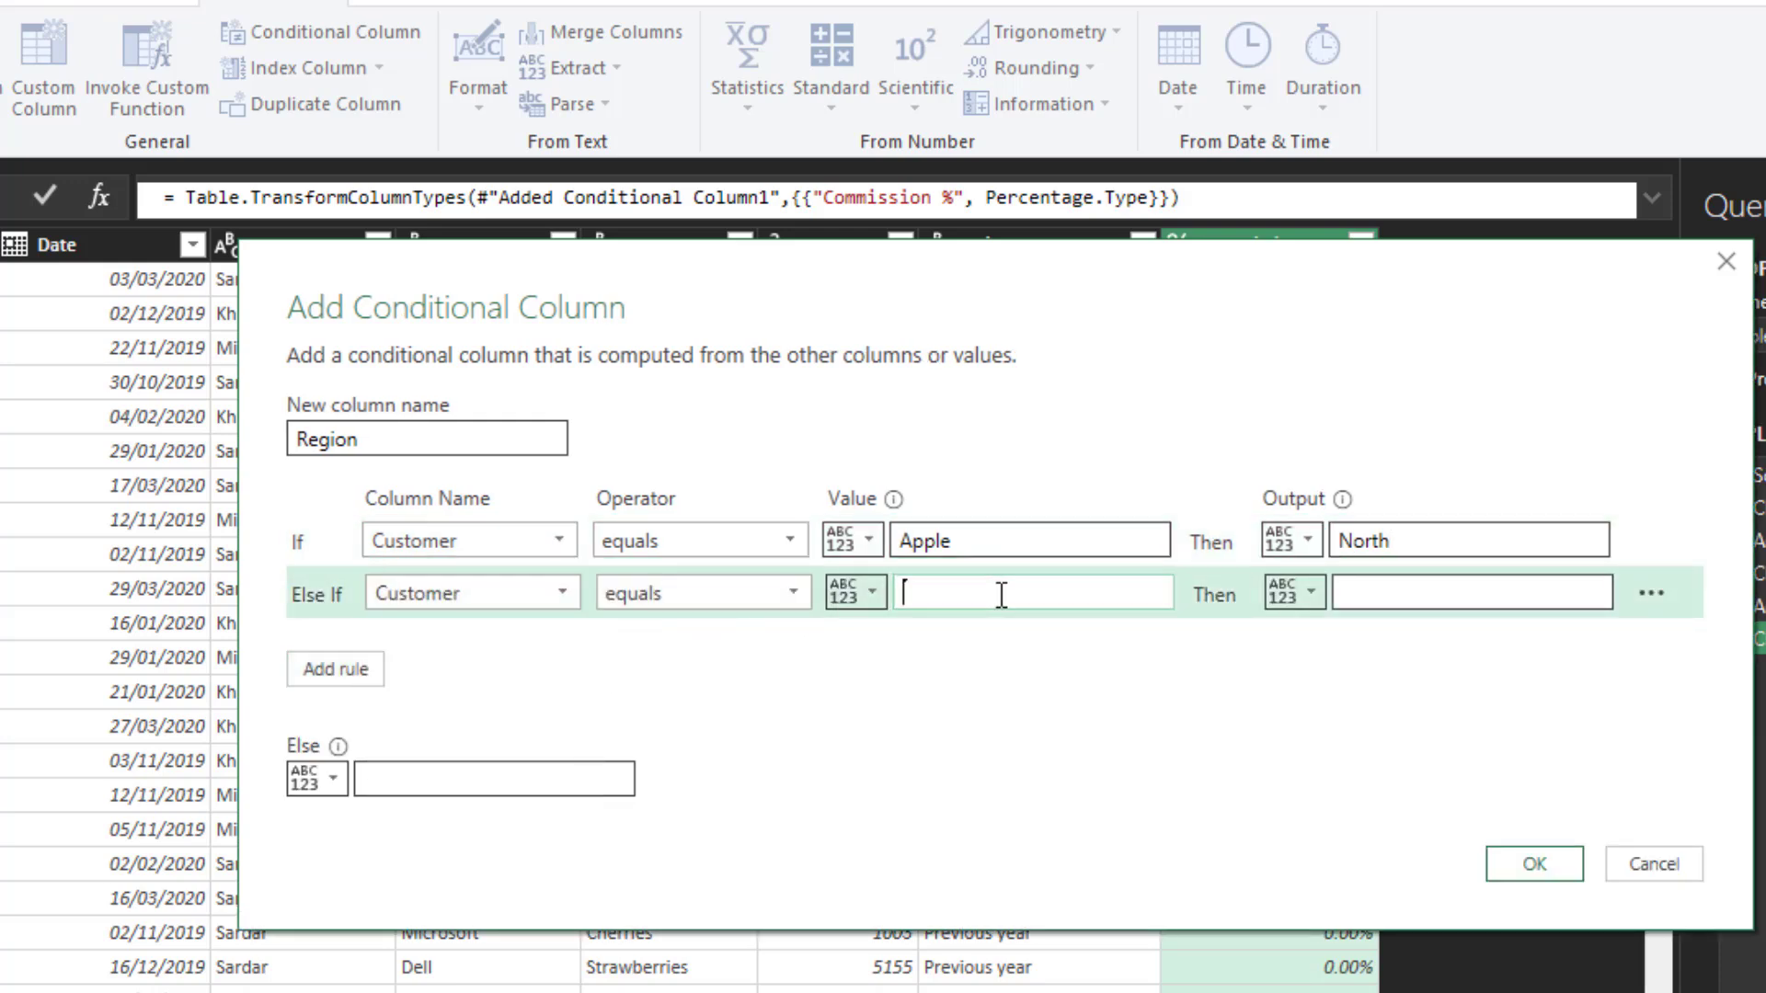
type("Microsoft")
left_click(1413, 591)
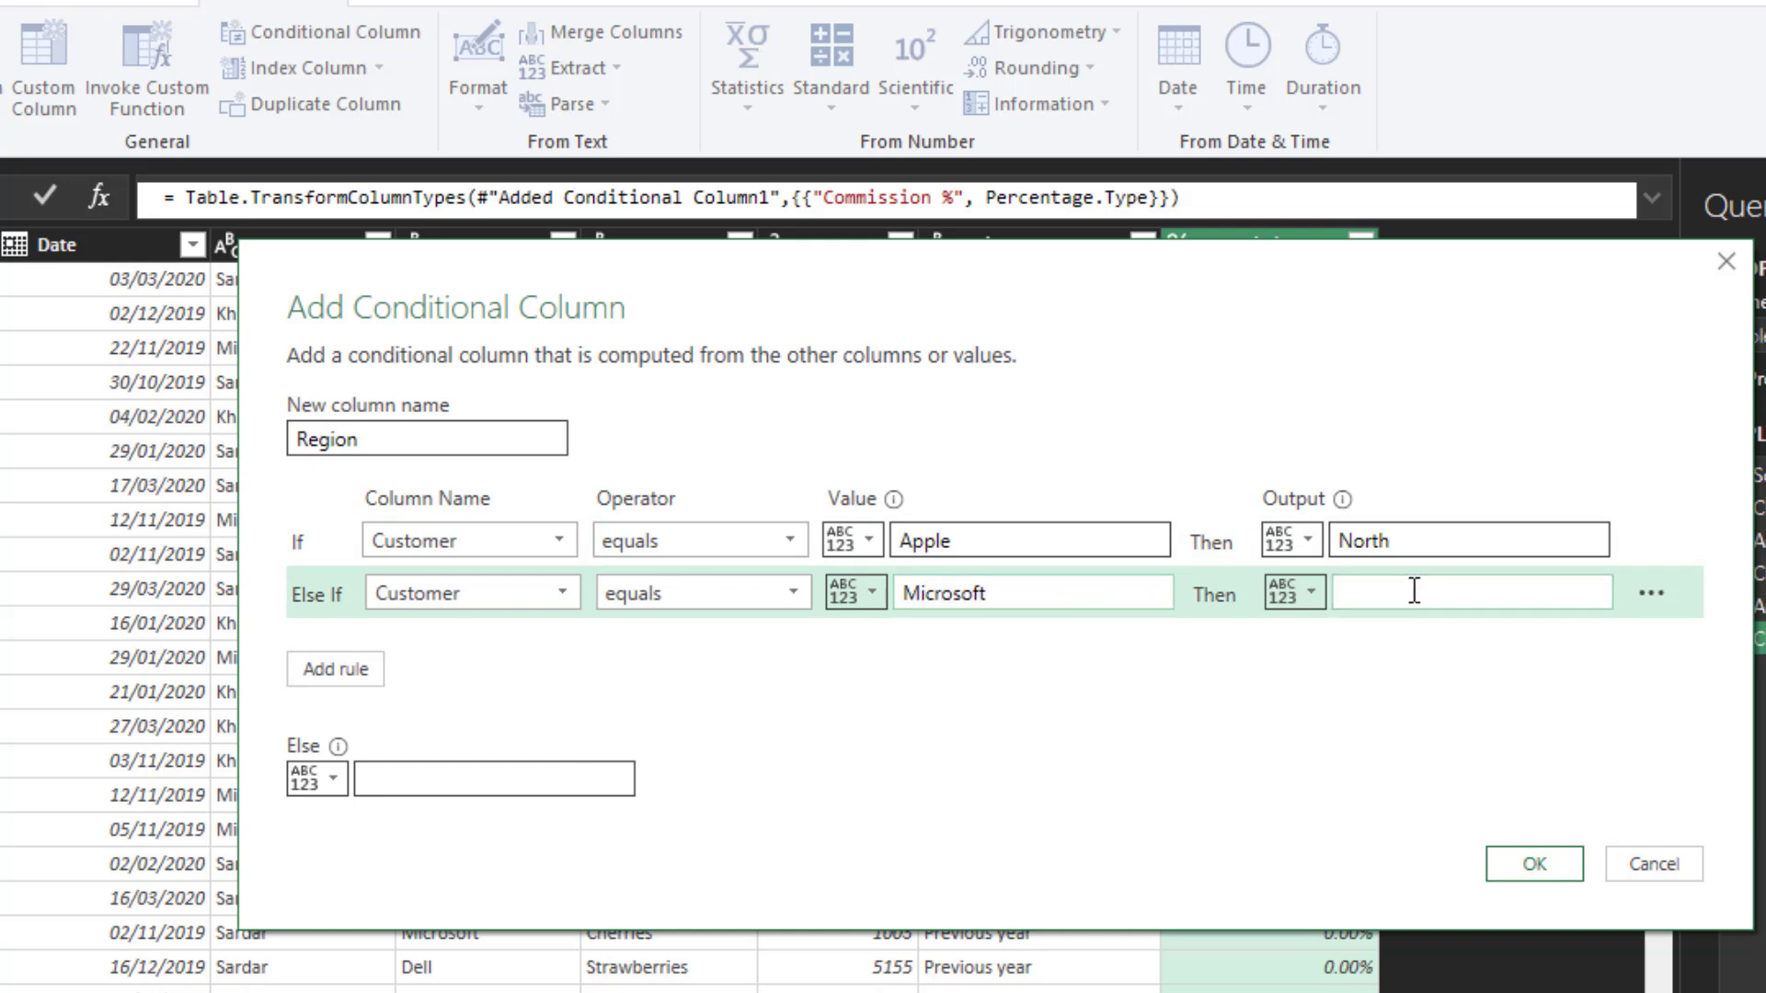
type("North")
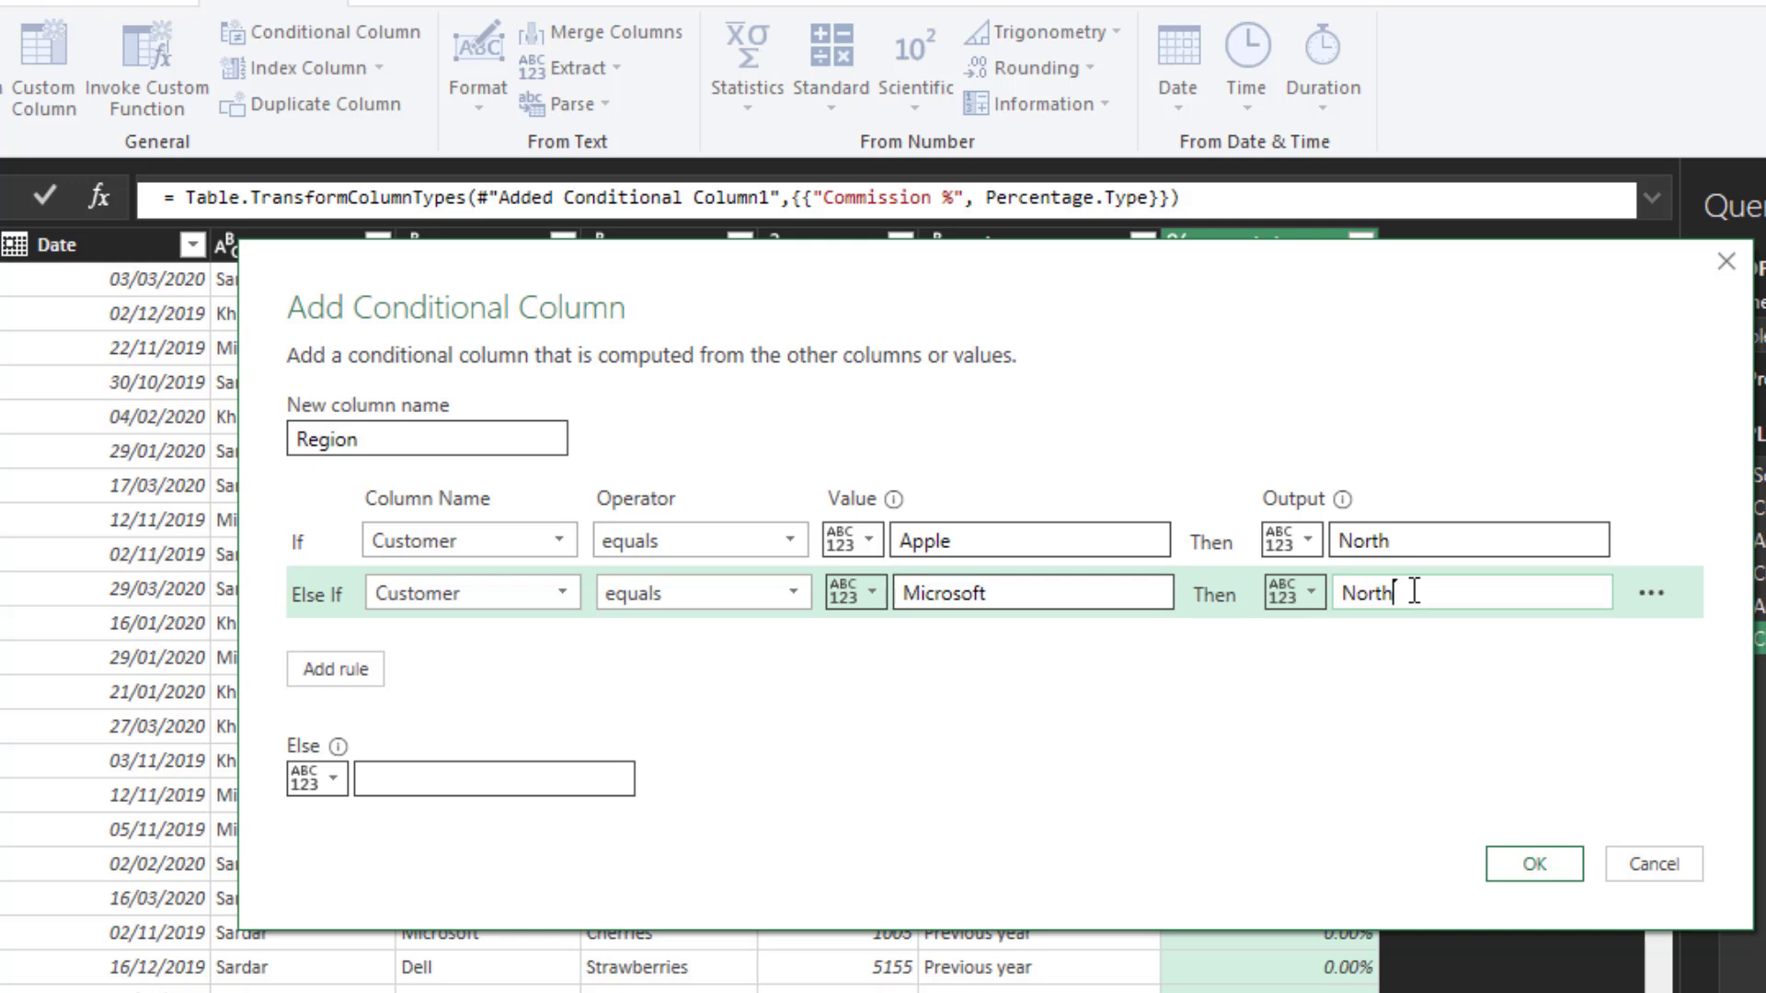
- Add a third region rule that outputs "North" when Customer equals "Google"
left_click(350, 676)
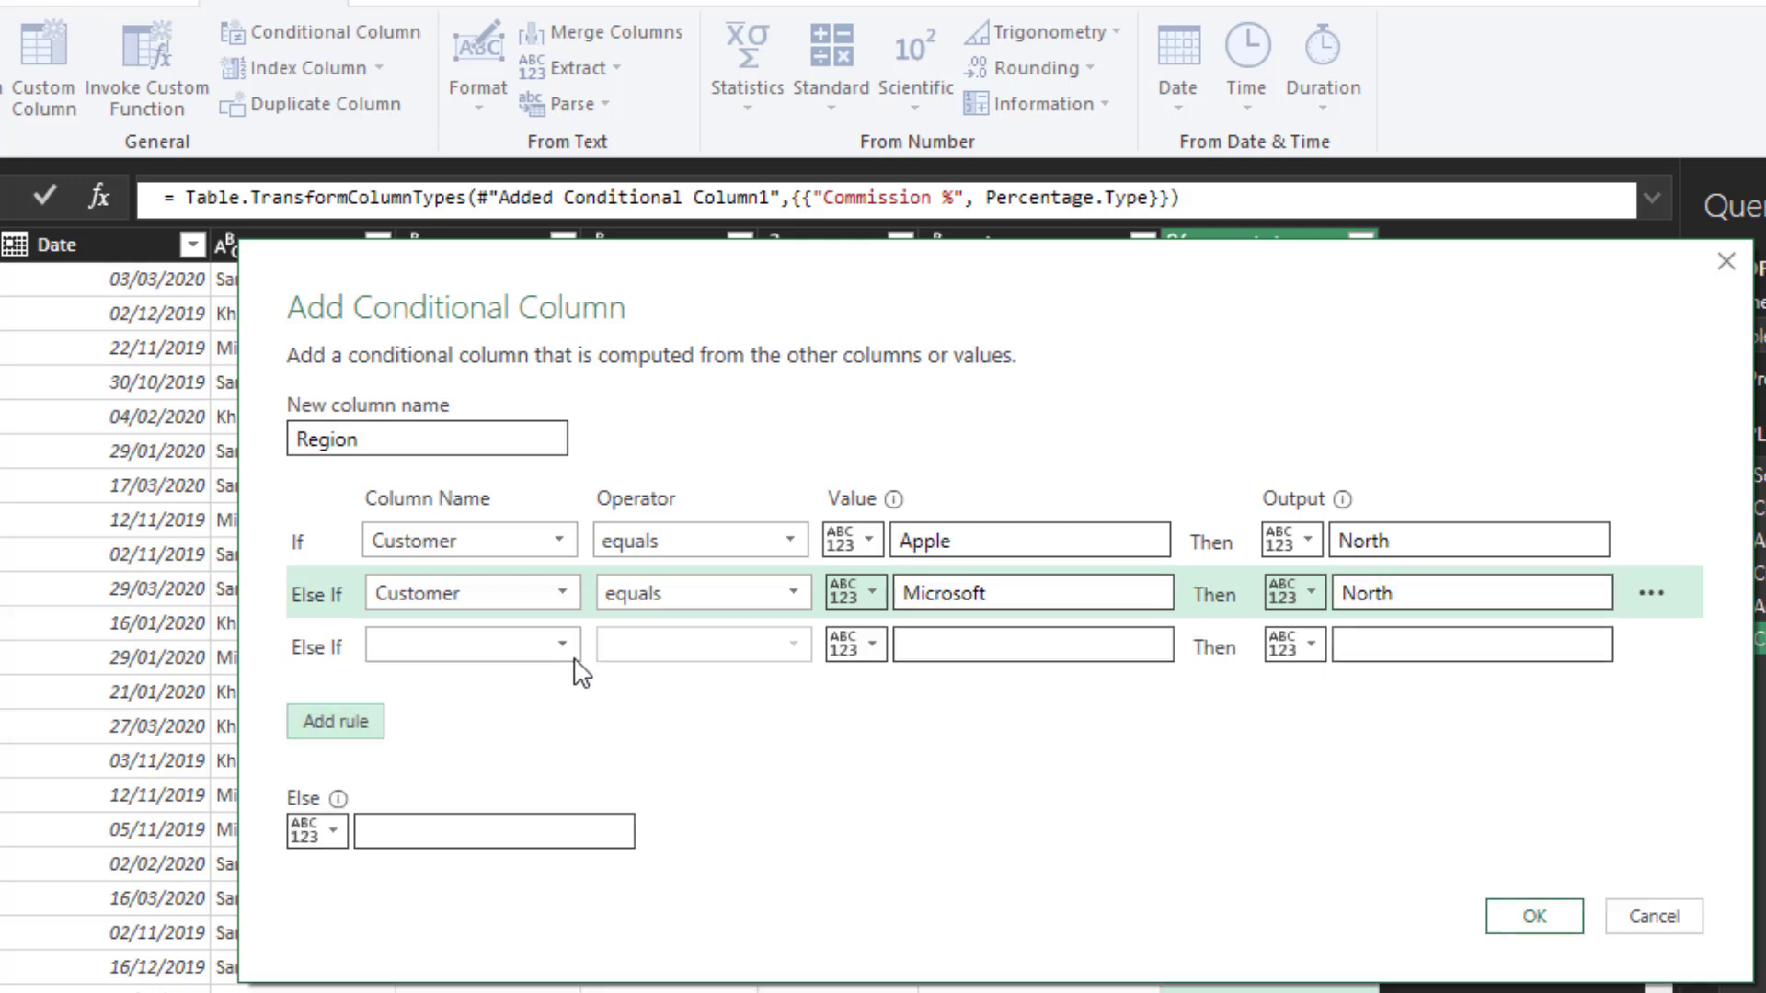
left_click(562, 644)
left_click(538, 748)
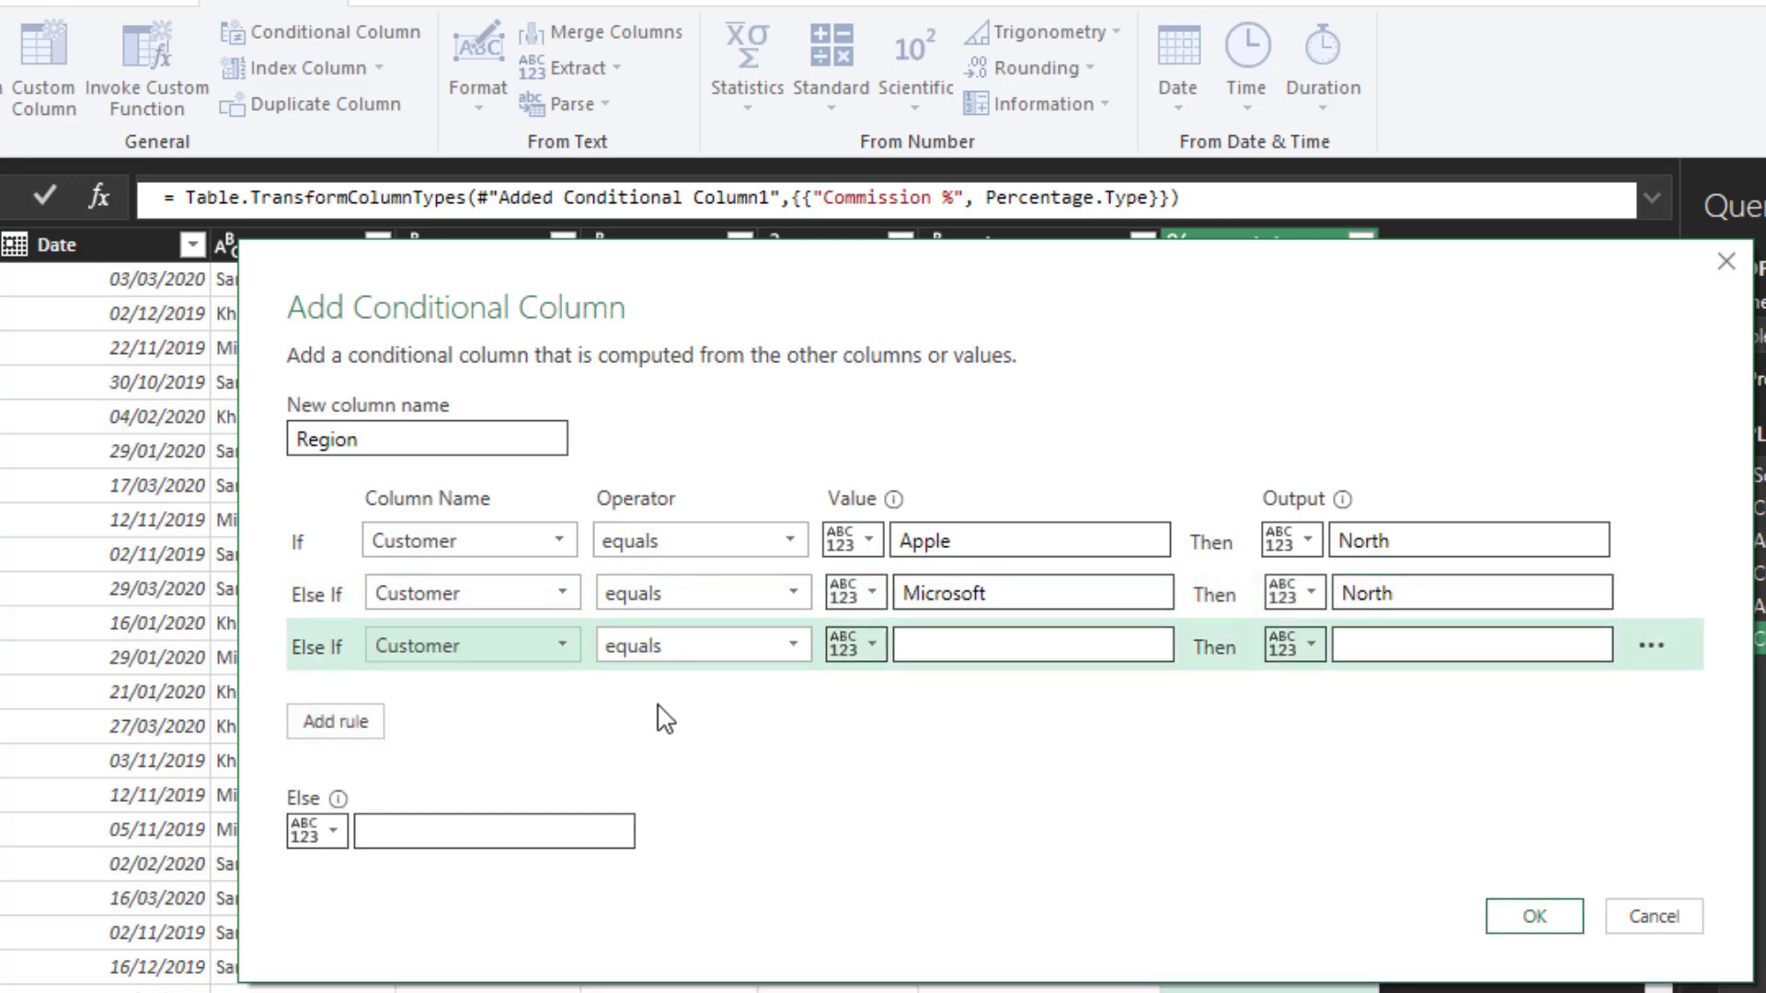
left_click(982, 650)
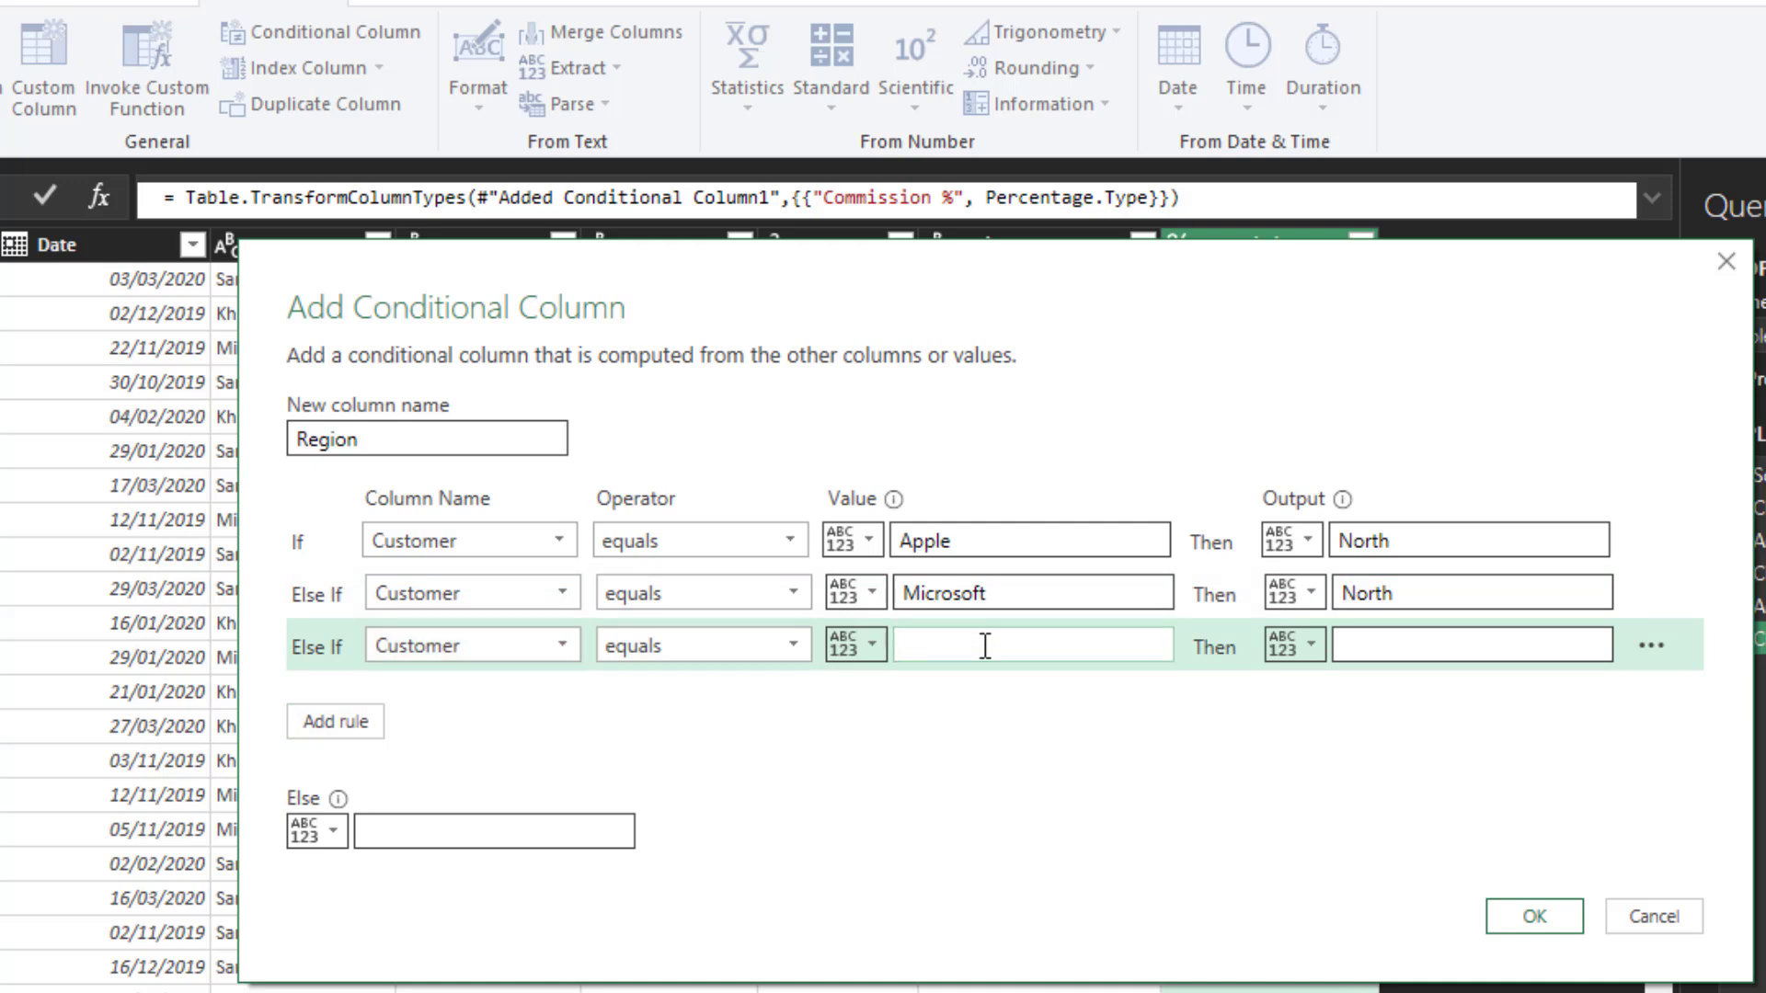
type("Google")
left_click(1440, 640)
type("North")
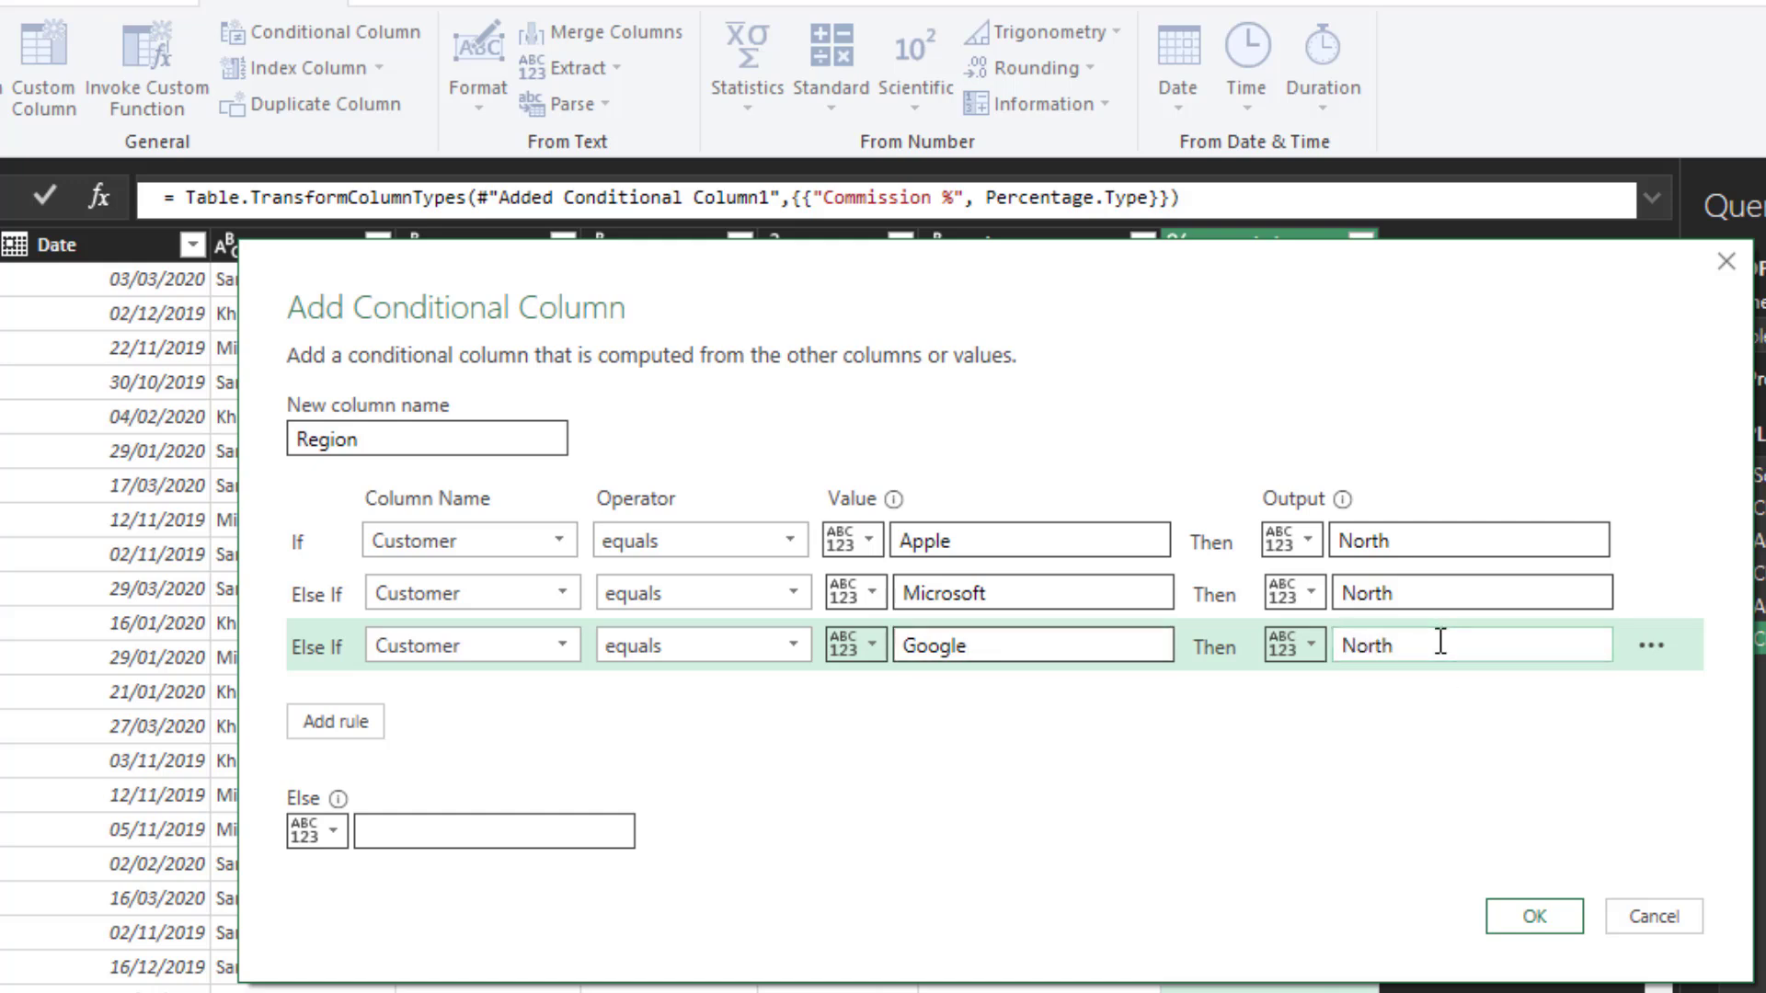
- Create the Region column with "South" as the Else value and set its data type to Text
left_click(549, 835)
type("South")
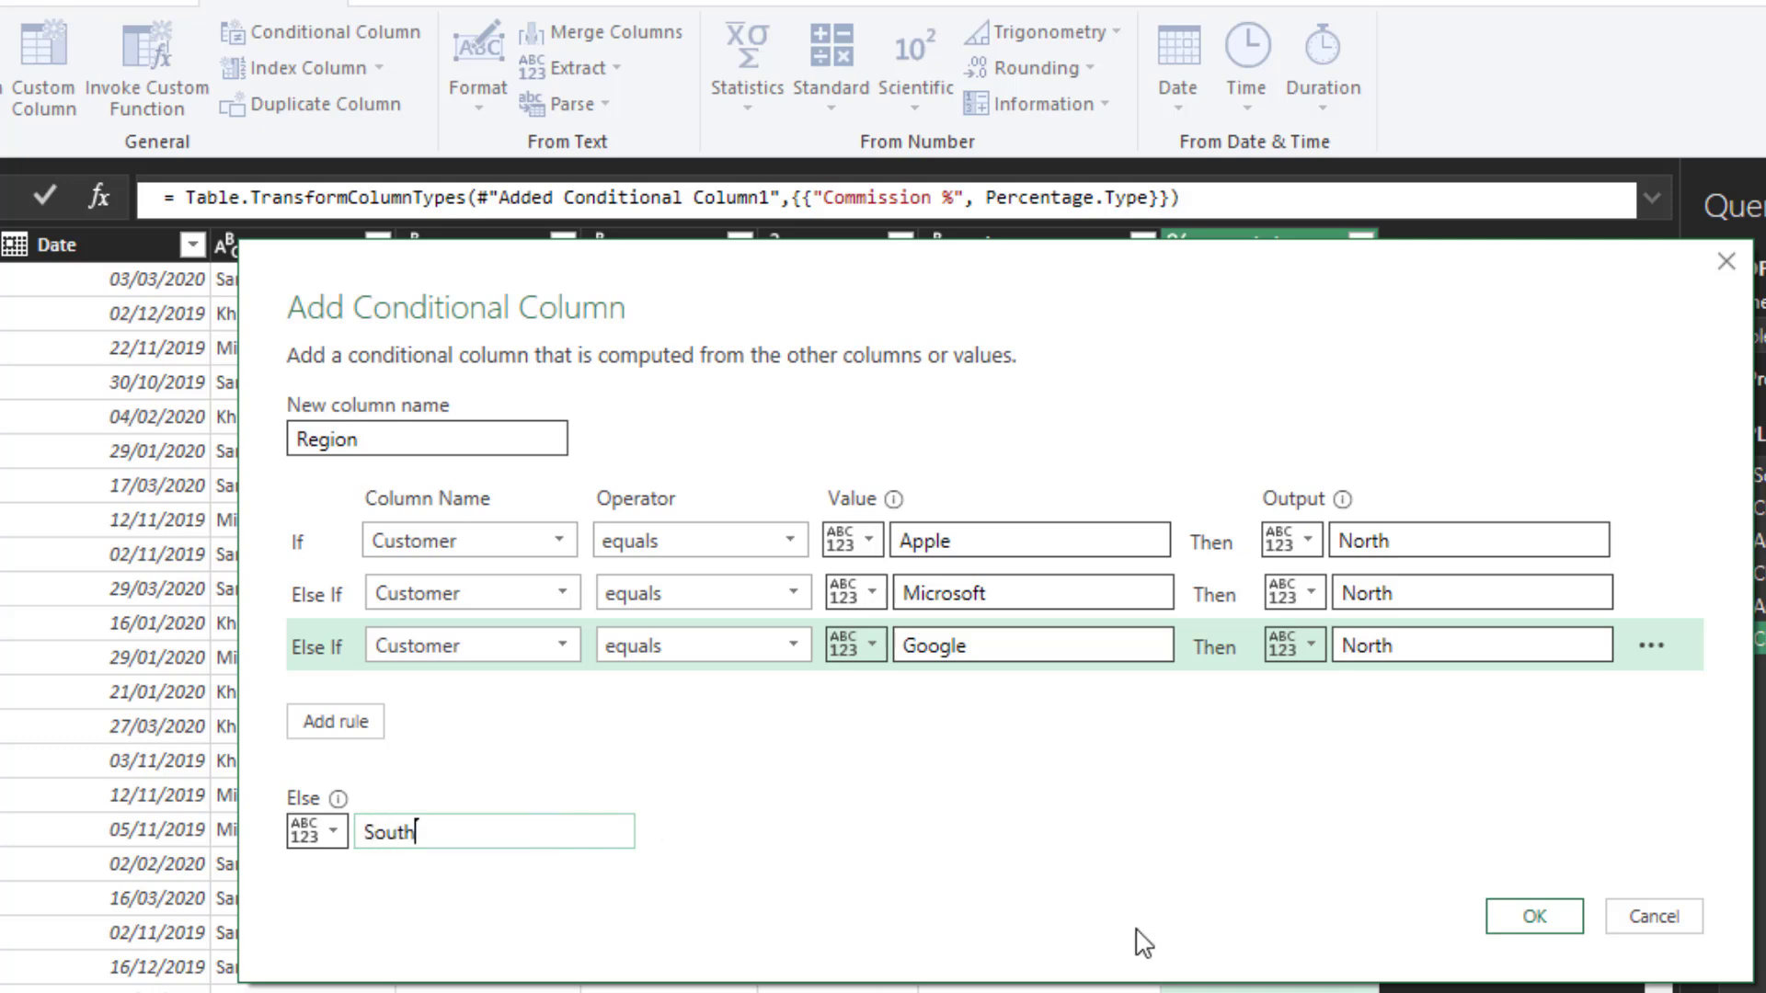
left_click(1508, 930)
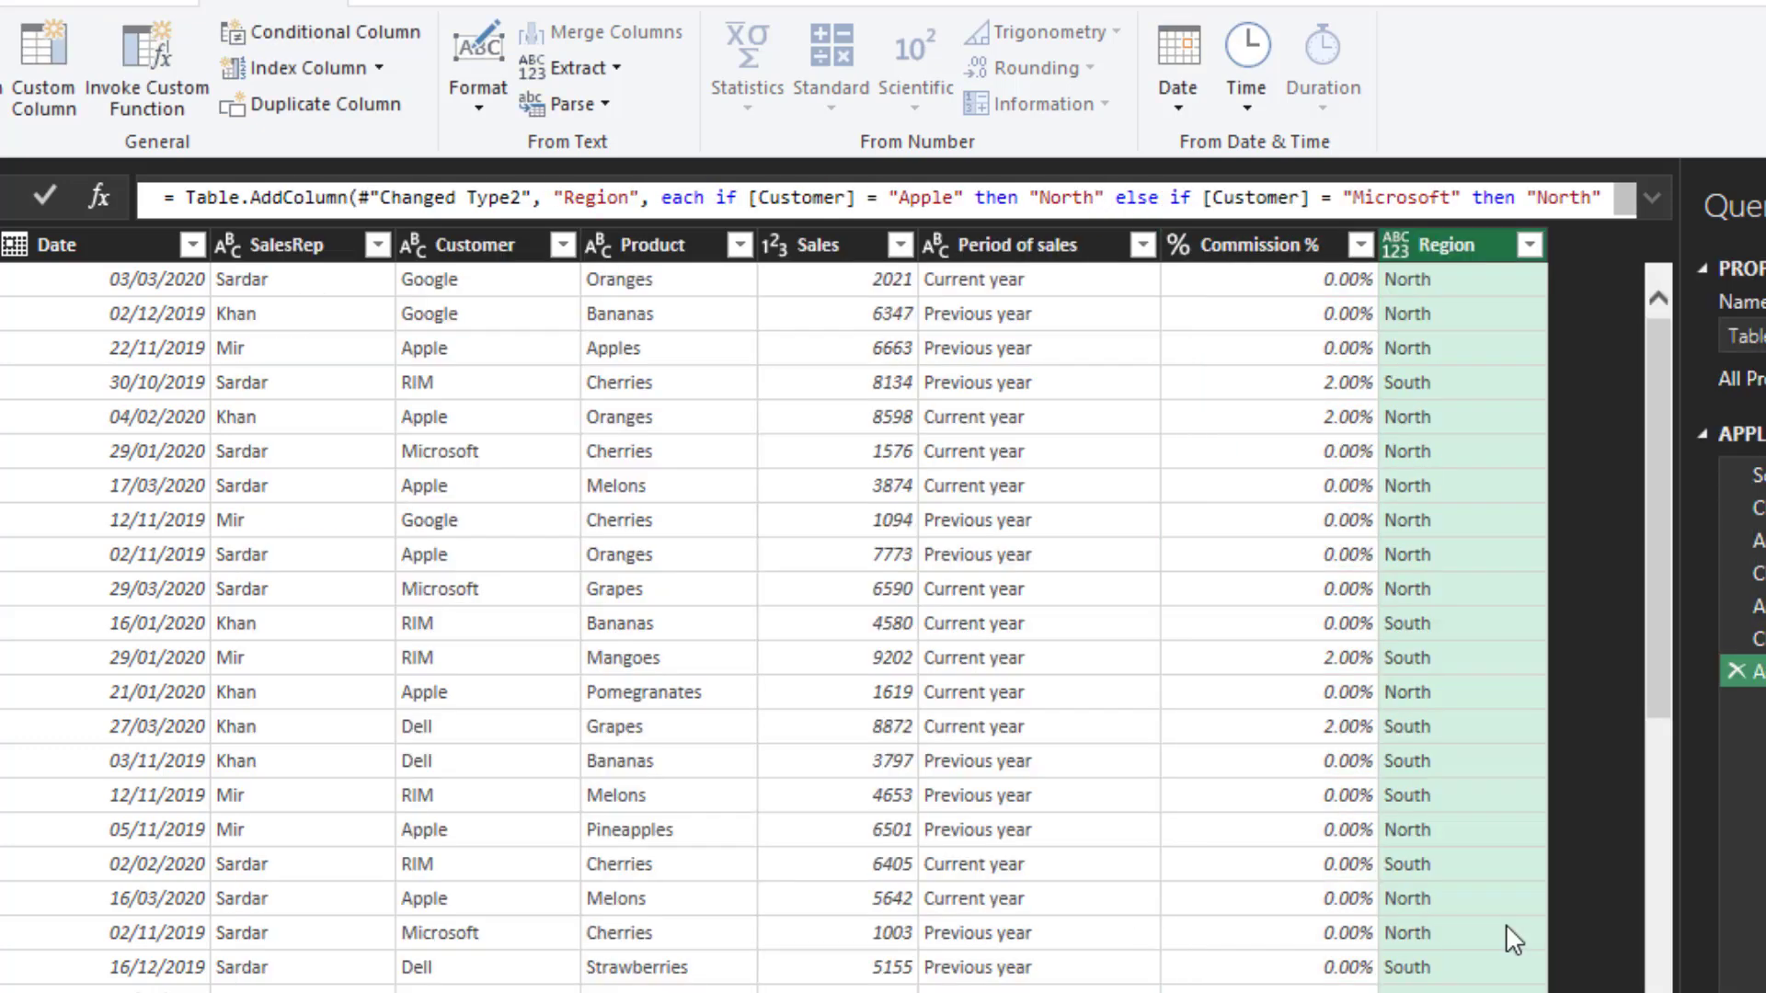
left_click(1397, 248)
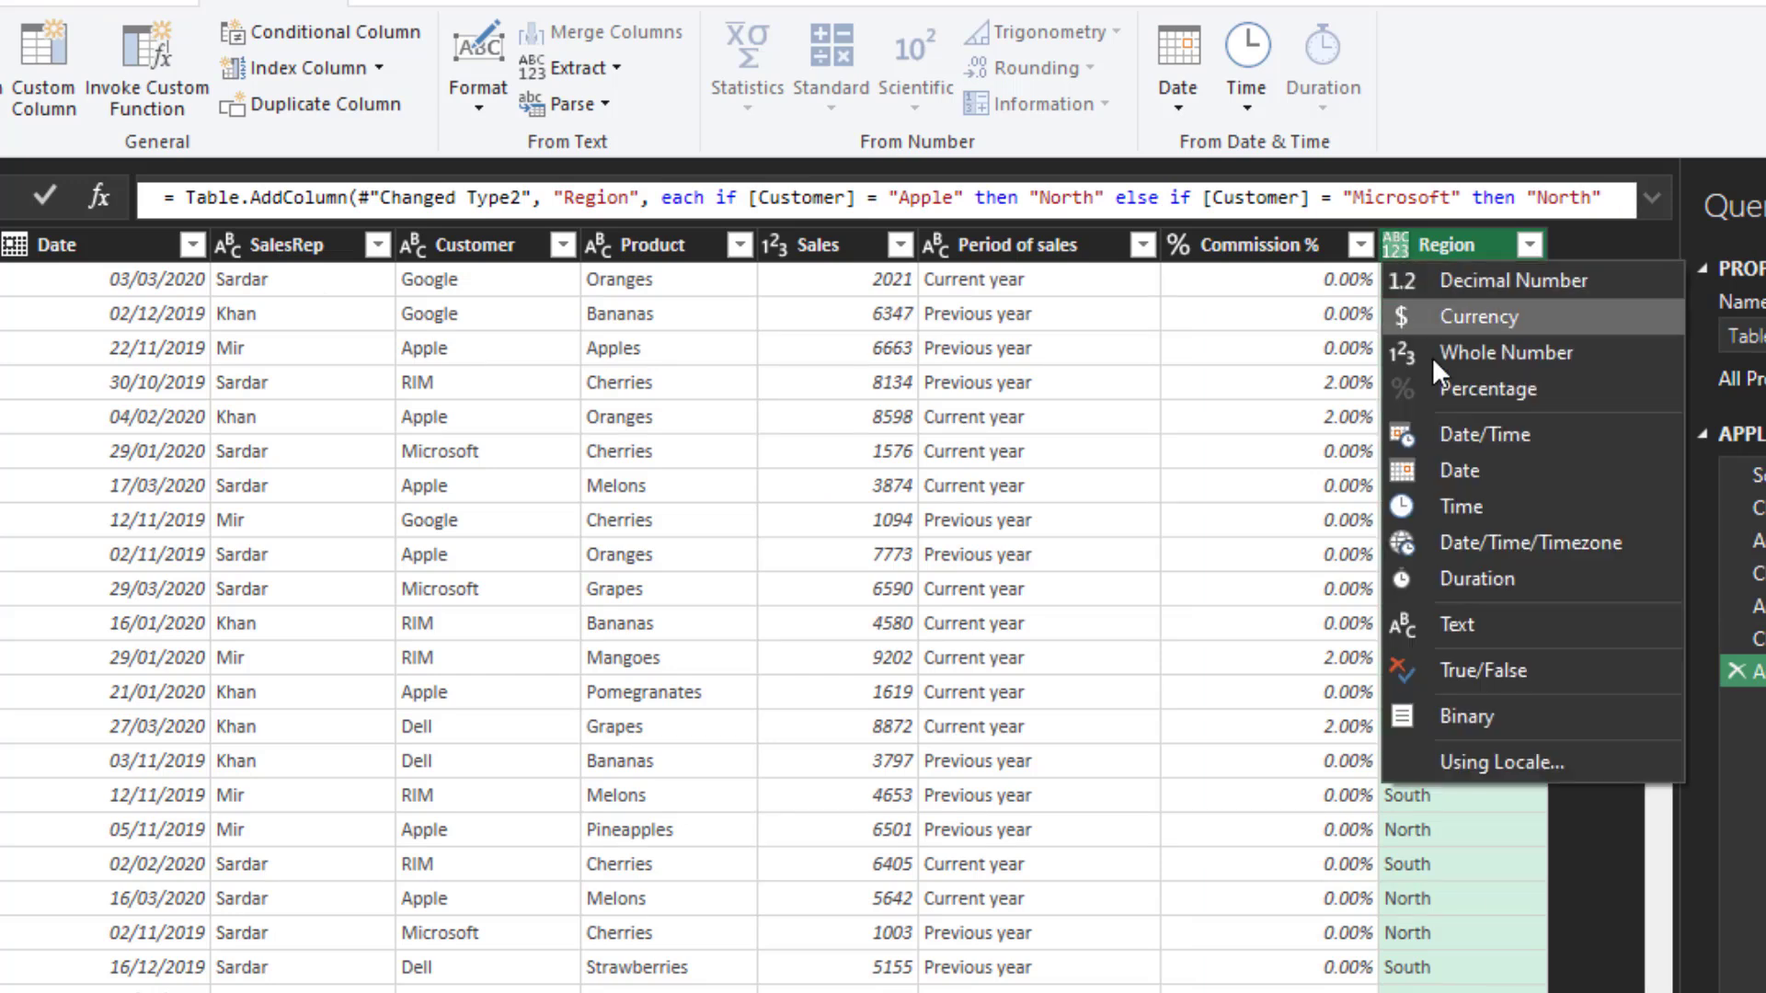
left_click(1513, 623)
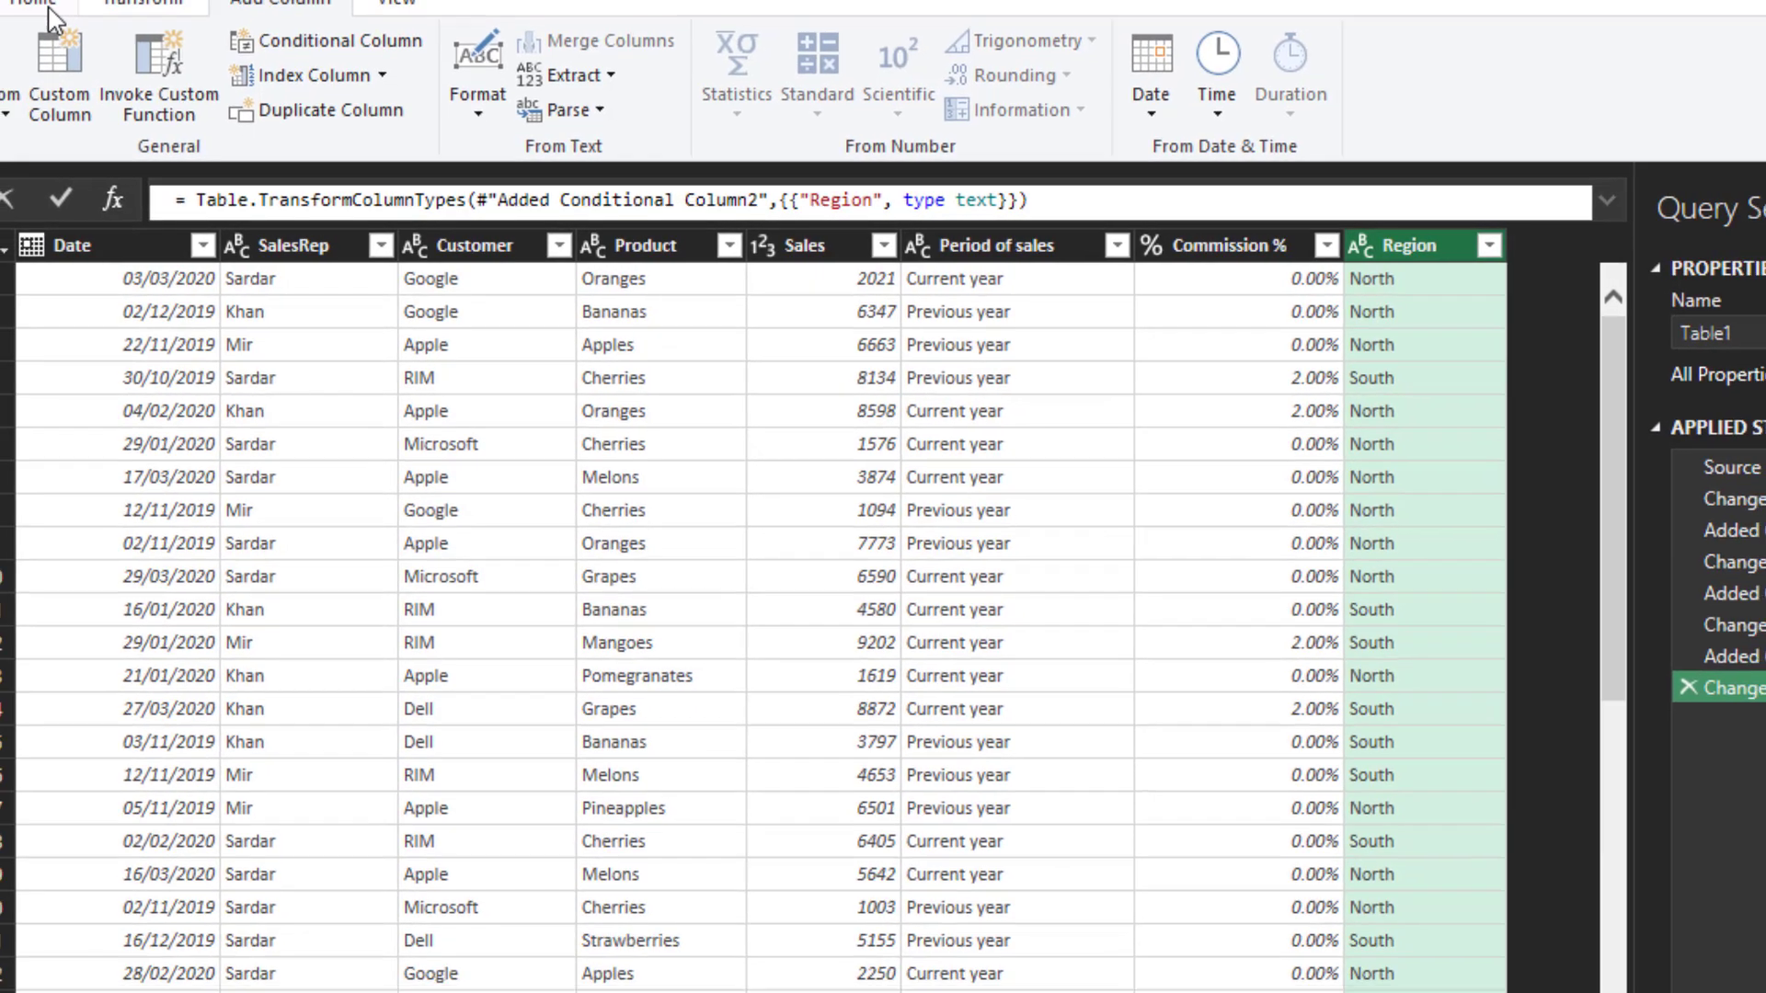
- Load the query as a table into cell H11 of the existing worksheet Sheet1 and close the list of queries and connections
left_click(48, 9)
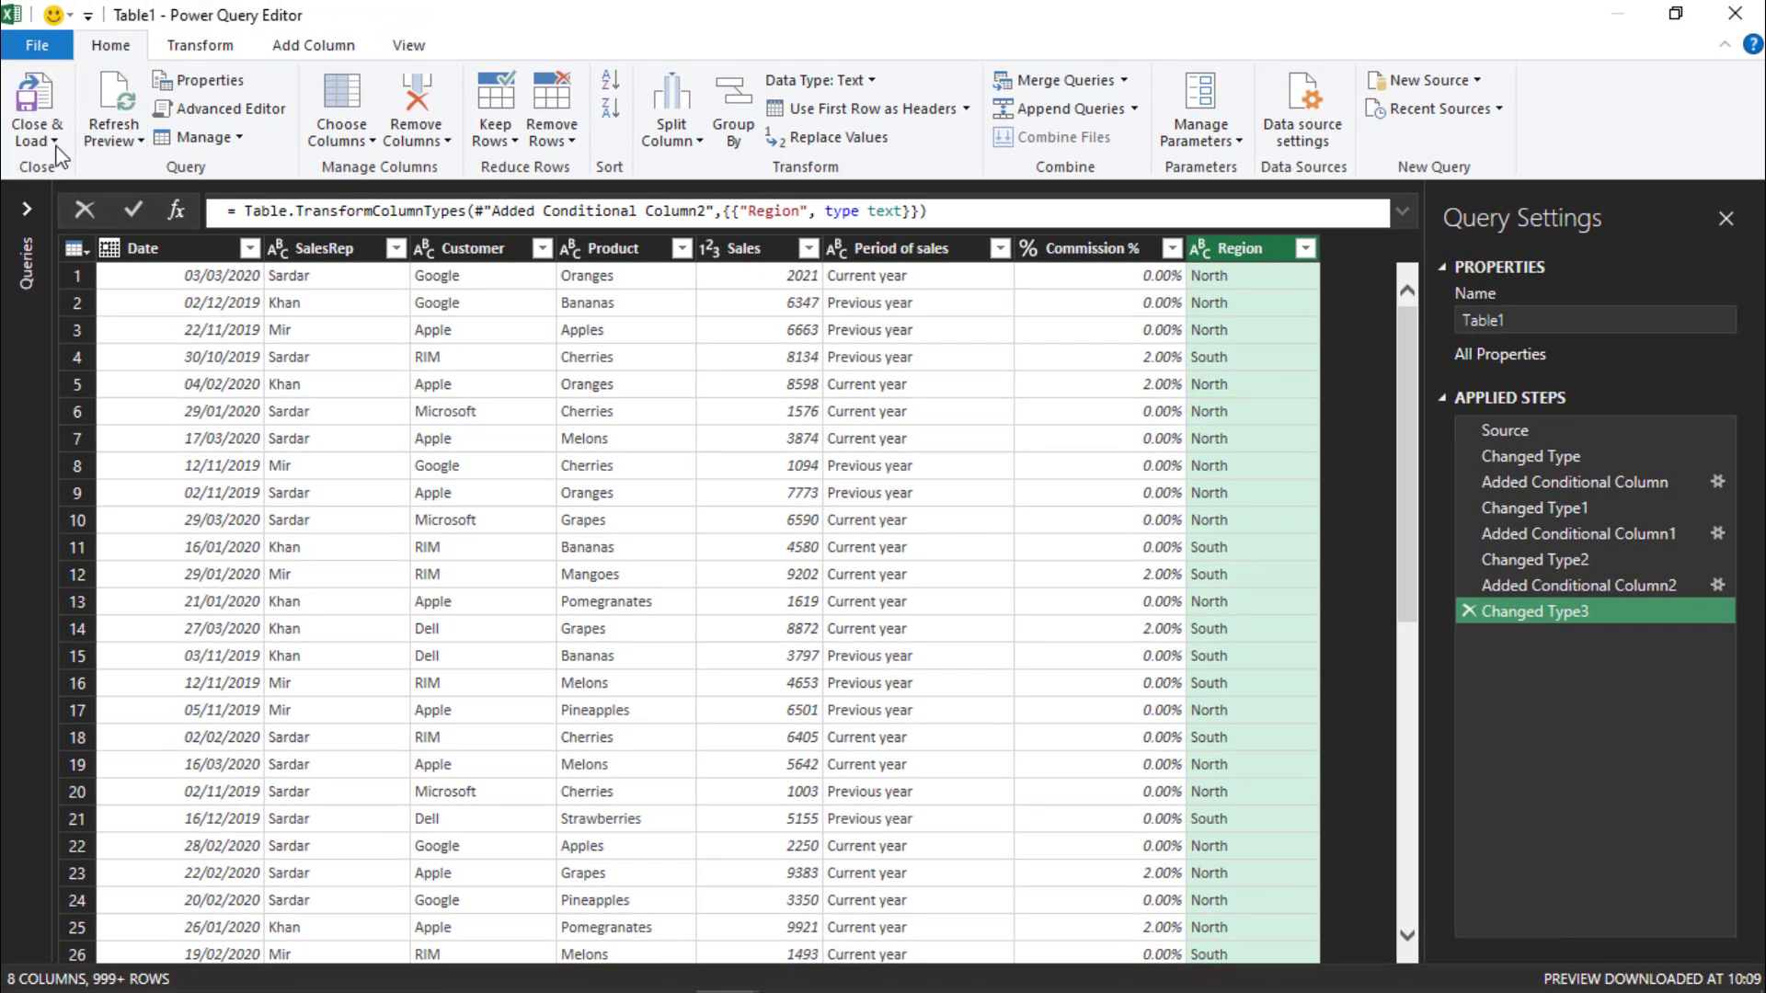
left_click(35, 140)
left_click(75, 197)
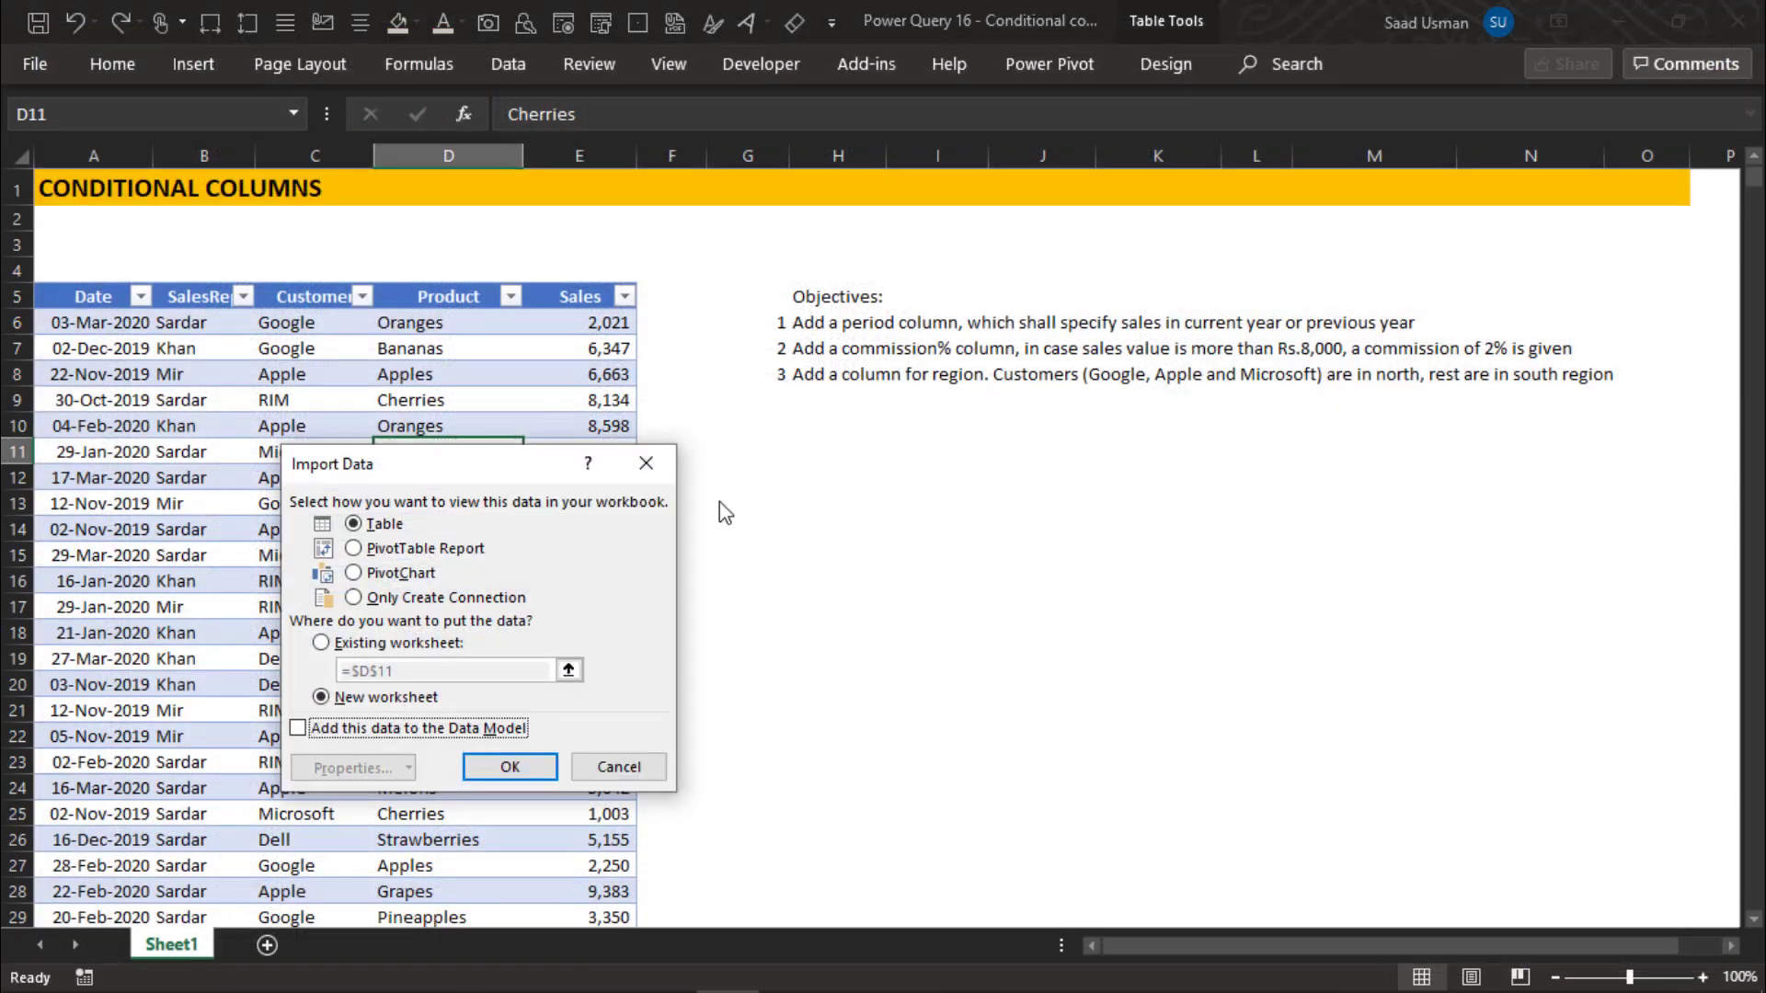
left_click(364, 644)
left_click(798, 452)
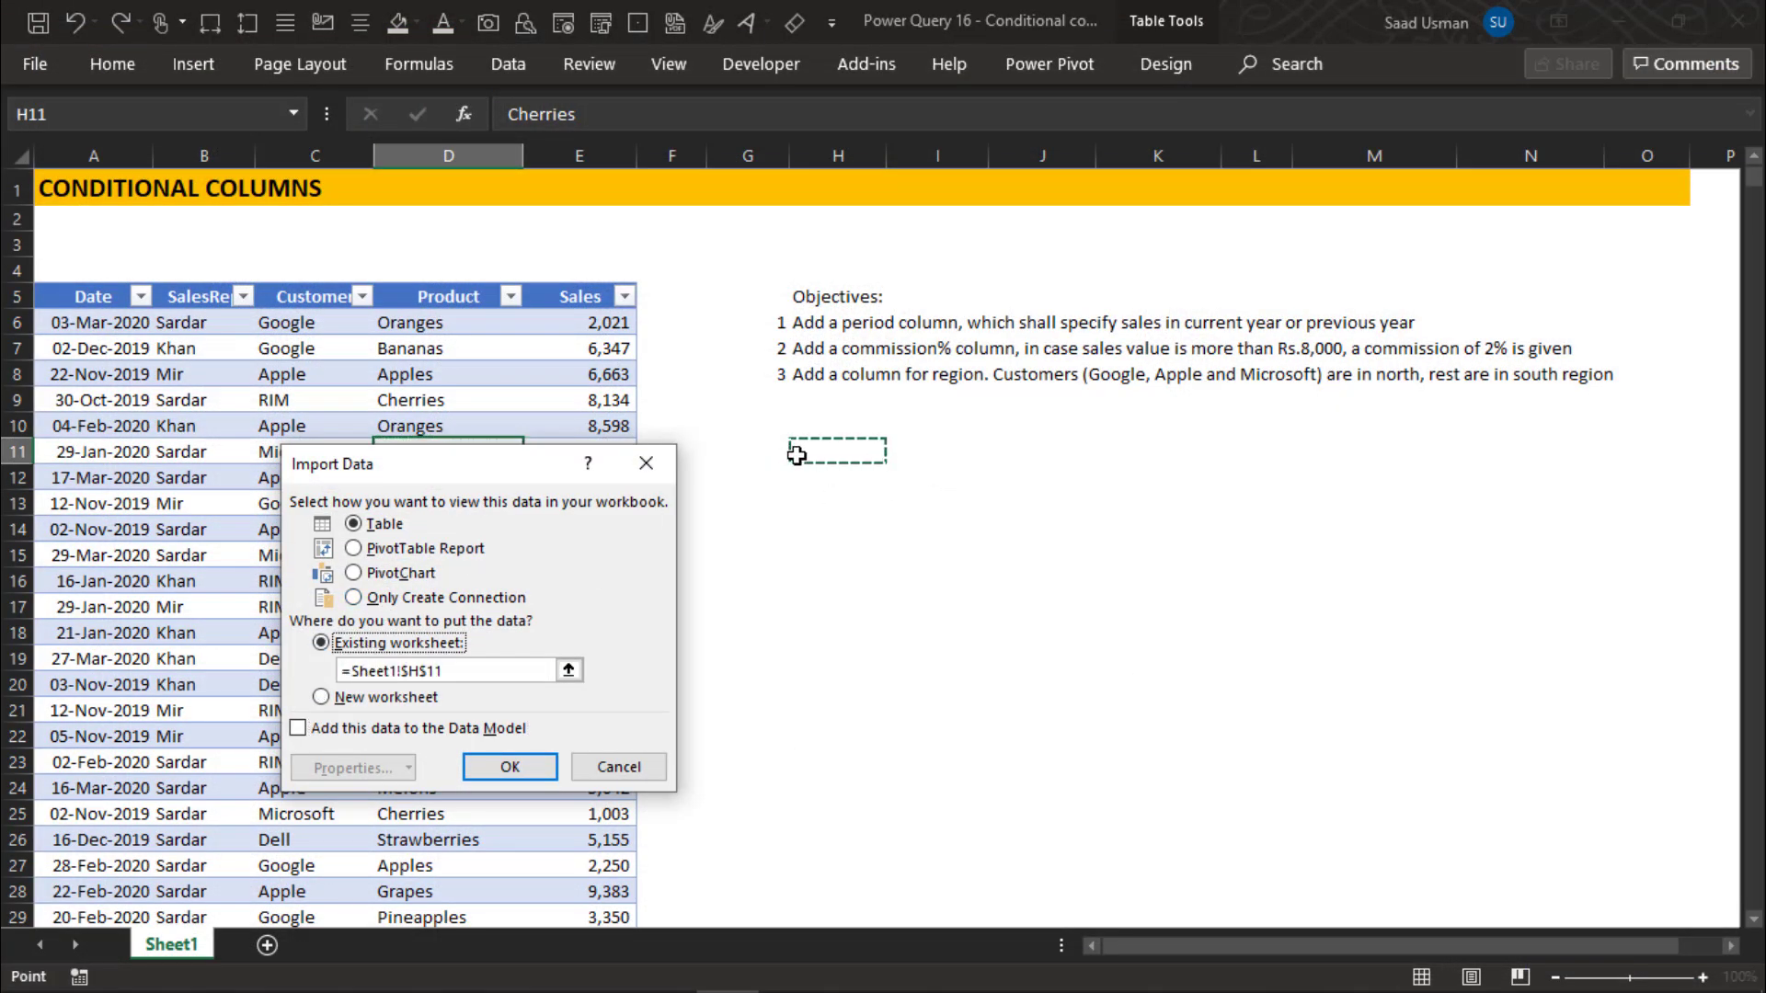
left_click(487, 769)
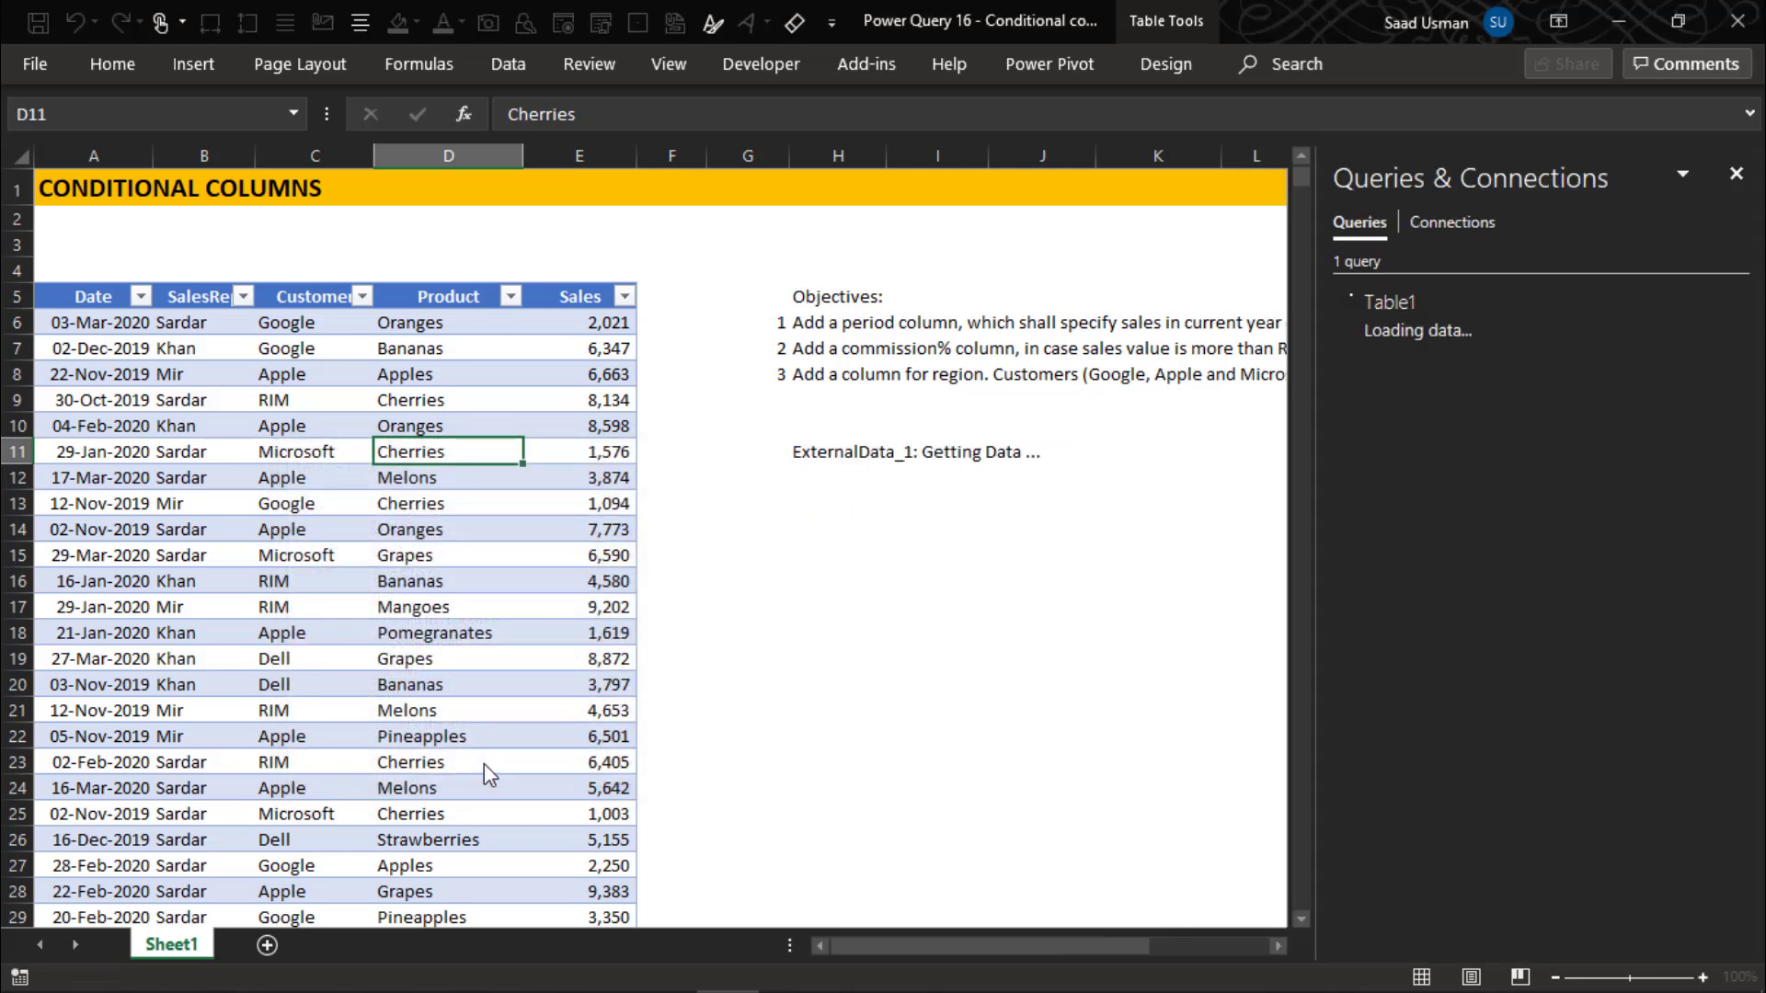
left_click(1737, 180)
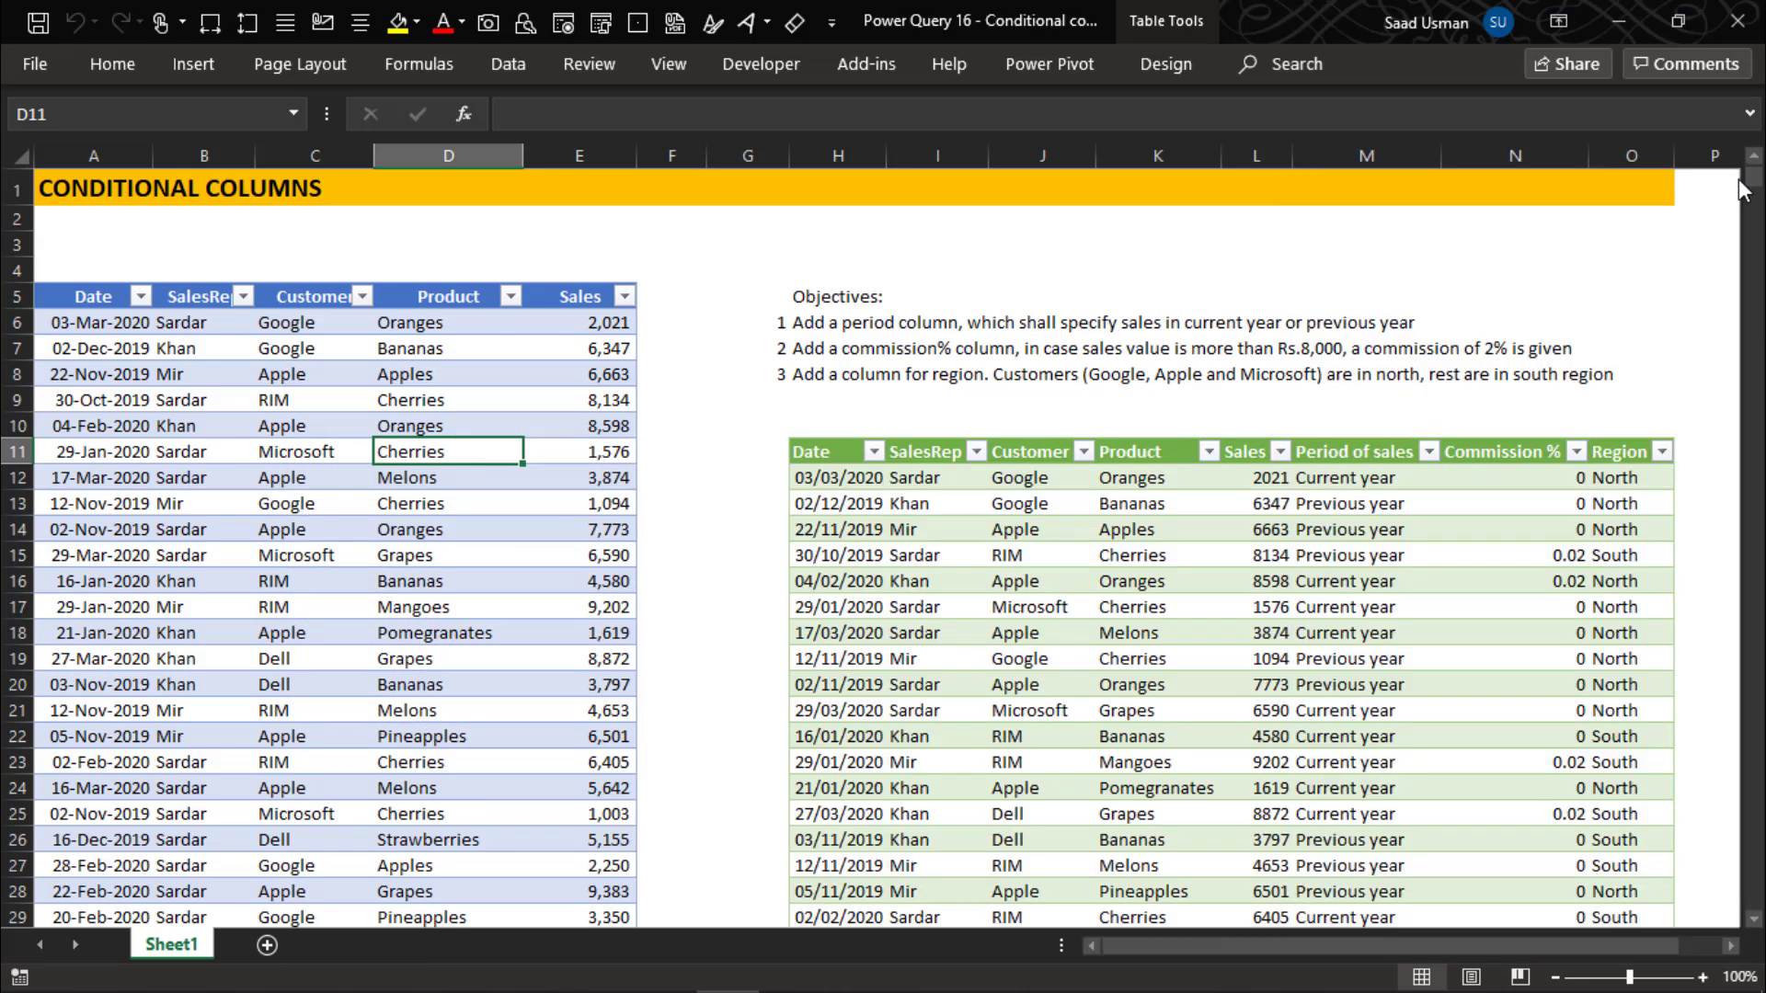